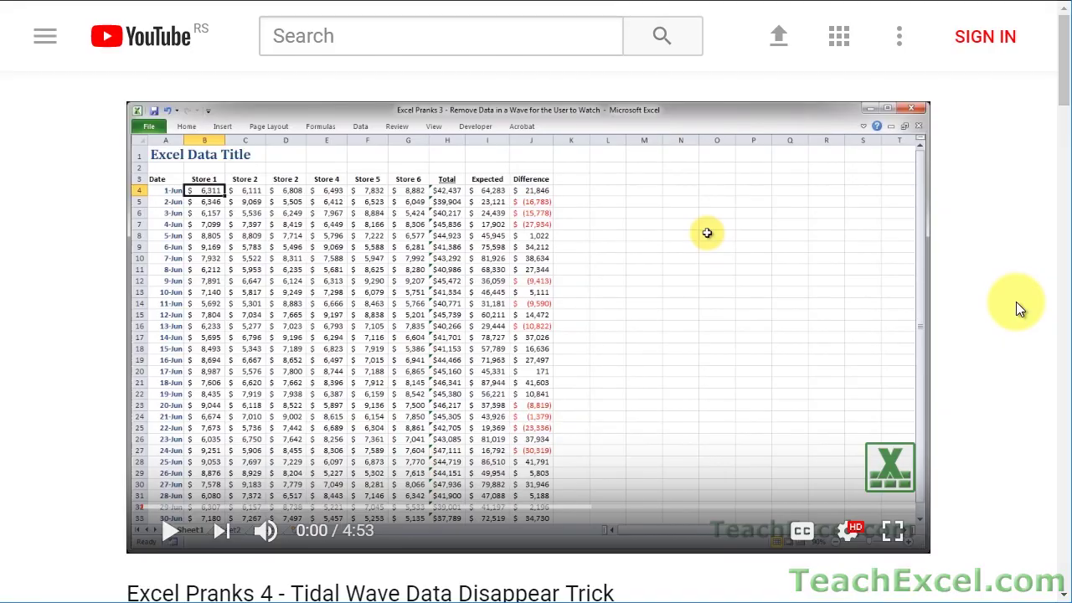
- Like the Excel Pranks 4 video and subscribe to the TeachExcel channel with notifications turned on
{"action": "scroll", "coordinate": [1017, 306], "scroll_direction": "down", "scroll_amount": 5}
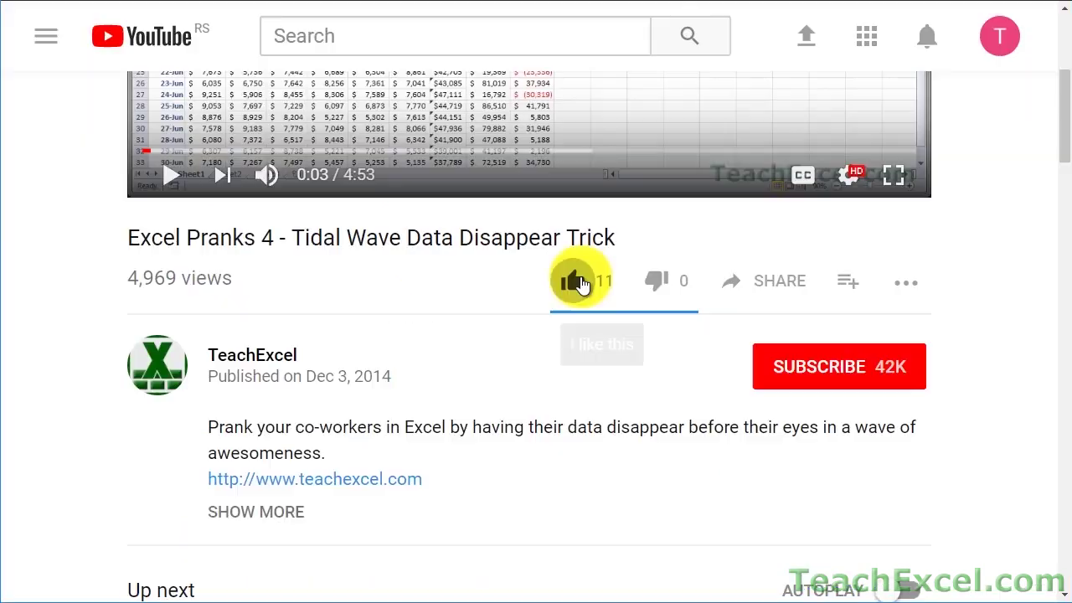
{"action": "left_click", "coordinate": [578, 282]}
{"action": "left_click", "coordinate": [779, 363]}
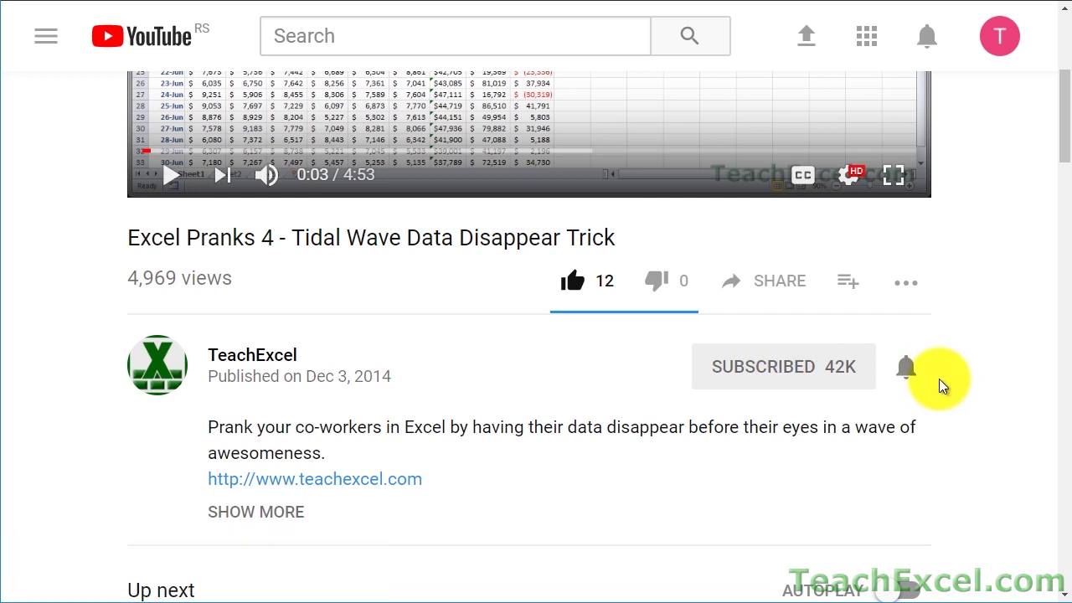
{"action": "left_click", "coordinate": [908, 368]}
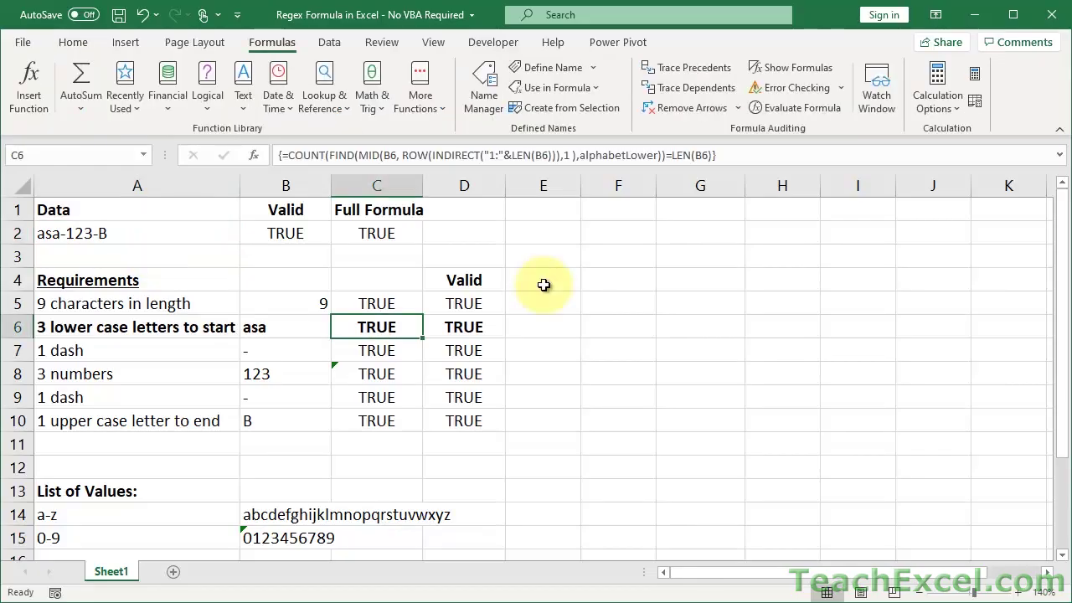
- In the Excel regex workbook, inspect the lower case letter array formula in C6 and the full validation formula in C2
{"action": "double_click", "coordinate": [350, 327]}
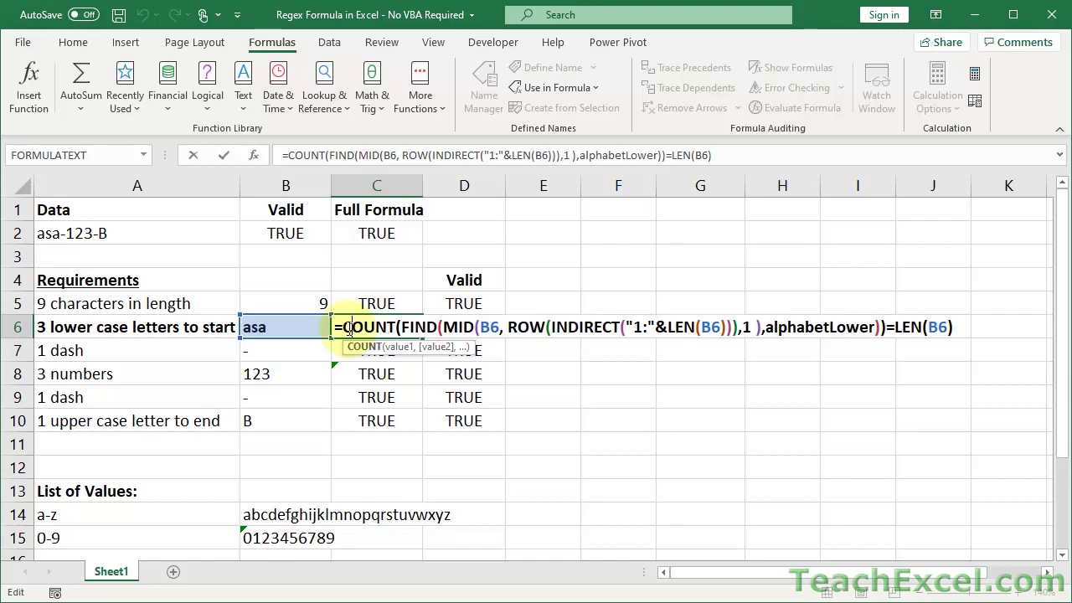
{"action": "key", "text": "ctrl+shift+Return"}
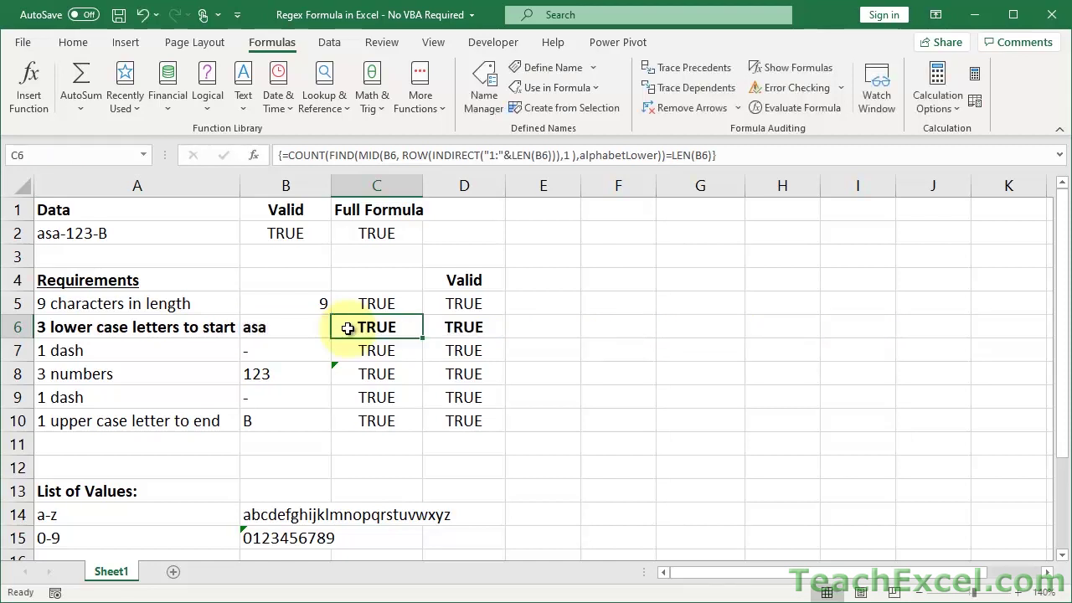
{"action": "double_click", "coordinate": [363, 233]}
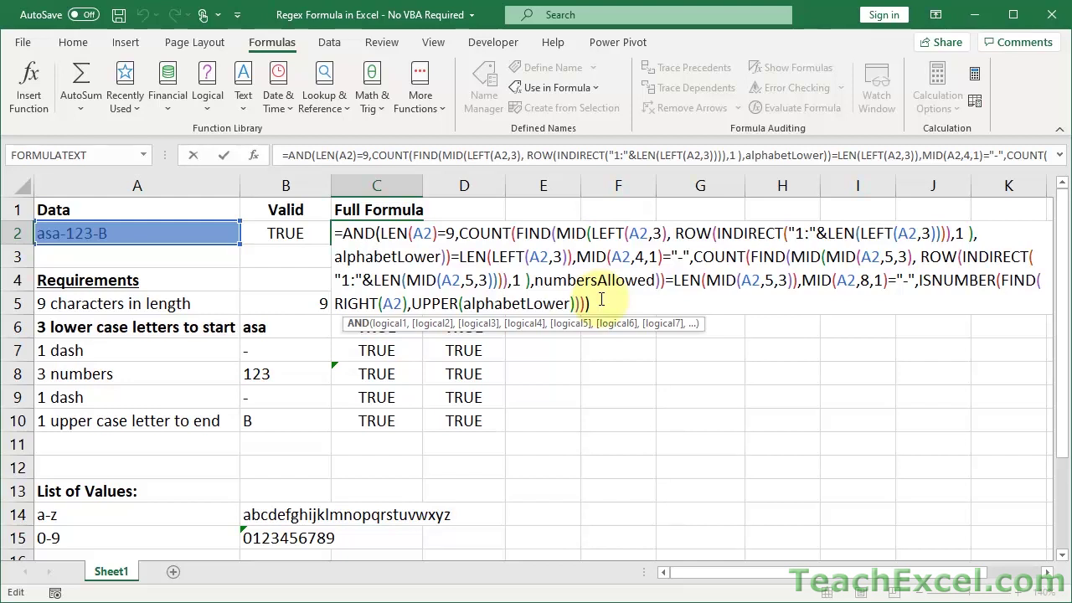
{"action": "key", "text": "Escape"}
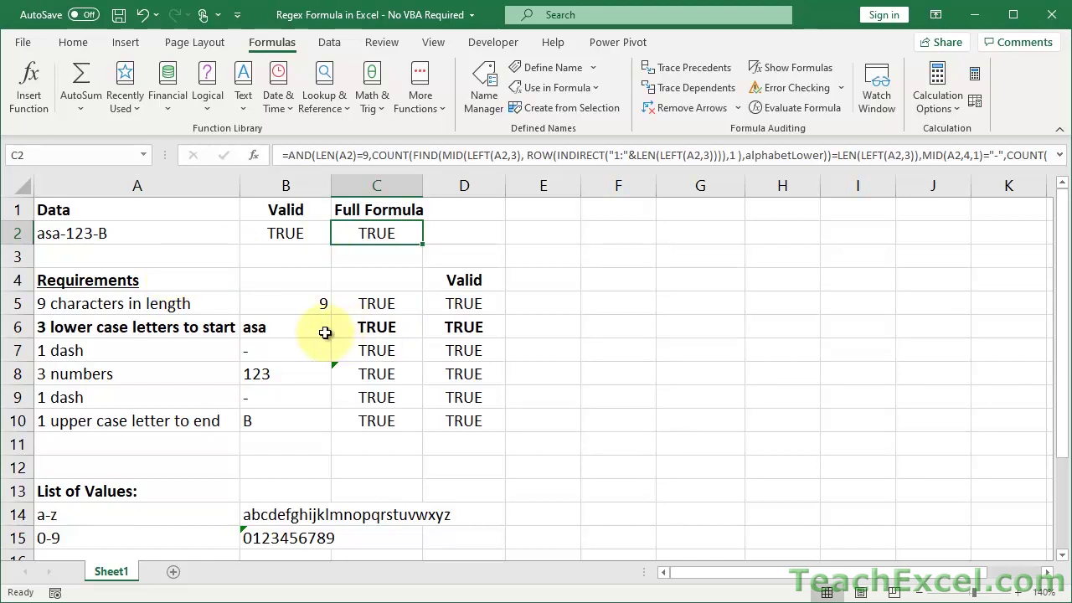
- Review the sample data in A2 and the list of validation requirements in A4:A10
{"action": "left_click", "coordinate": [136, 233]}
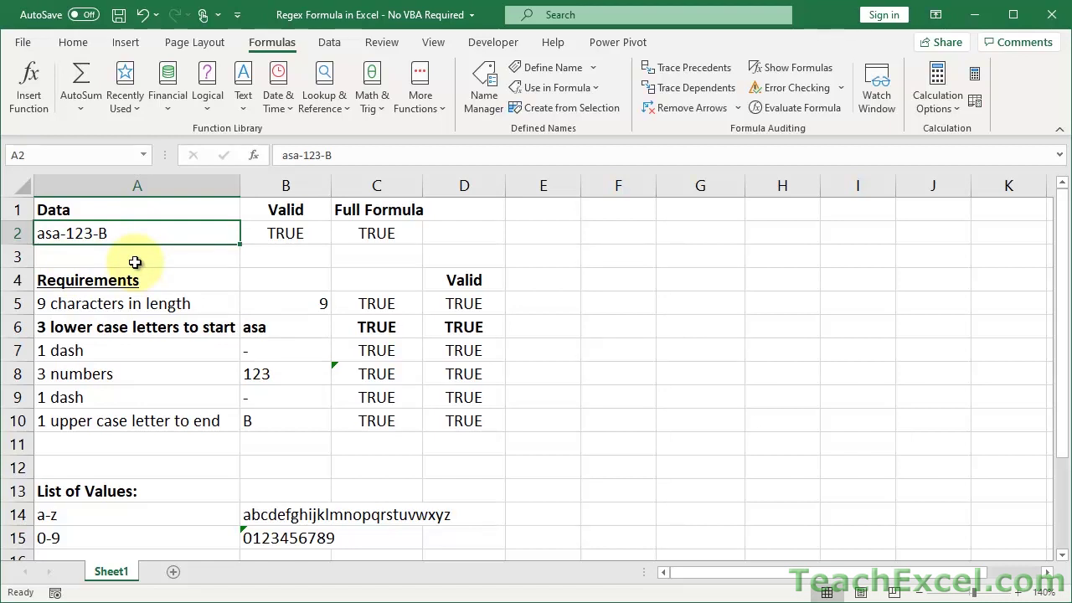
{"action": "left_click", "coordinate": [155, 283]}
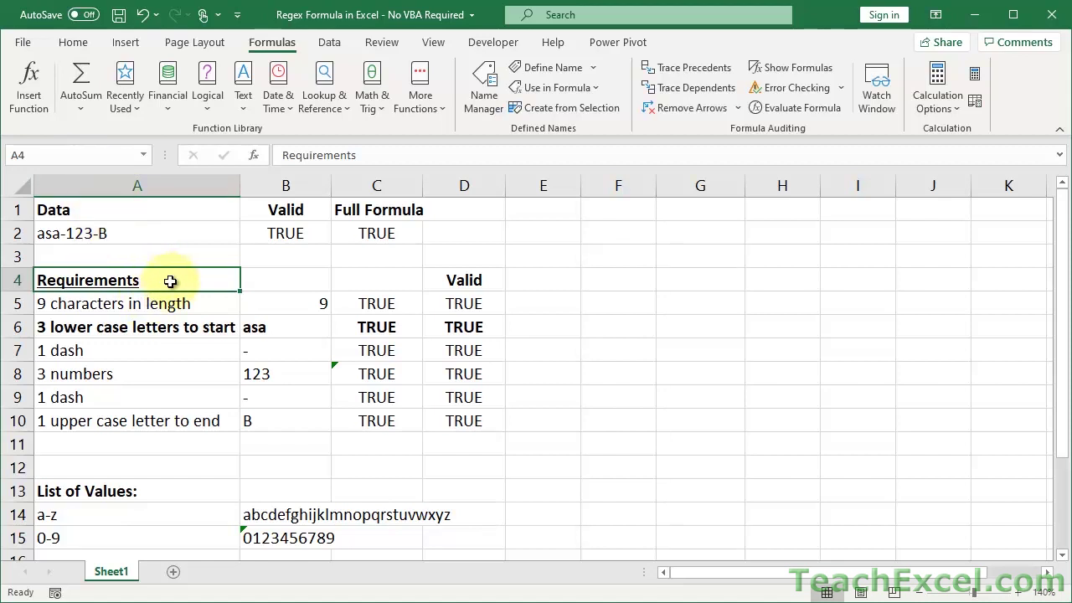
{"action": "left_click_drag", "start_coordinate": [170, 281], "coordinate": [165, 417]}
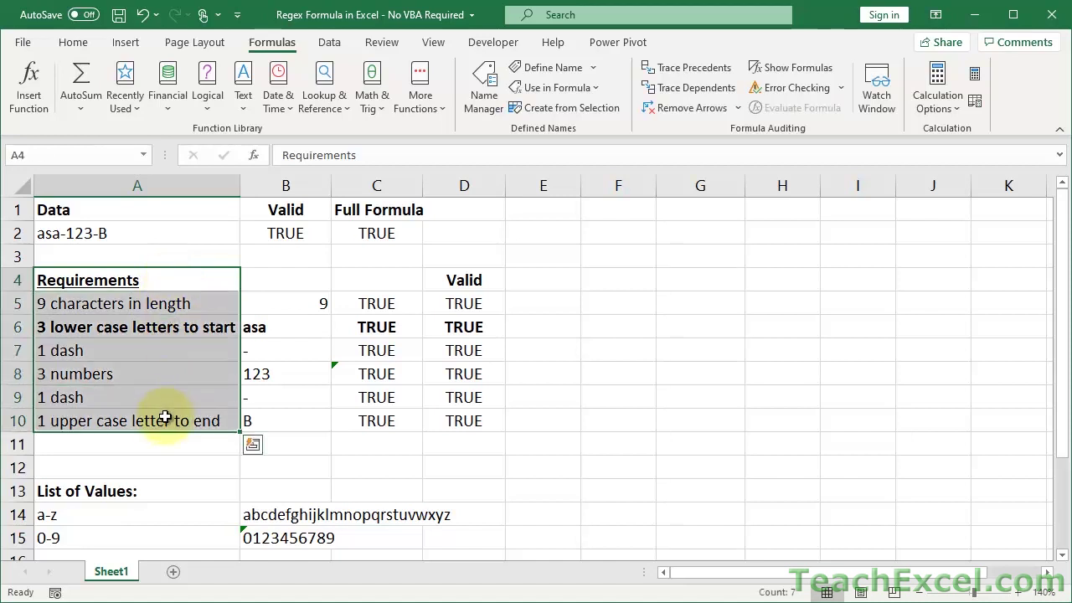
{"action": "left_click", "coordinate": [139, 327]}
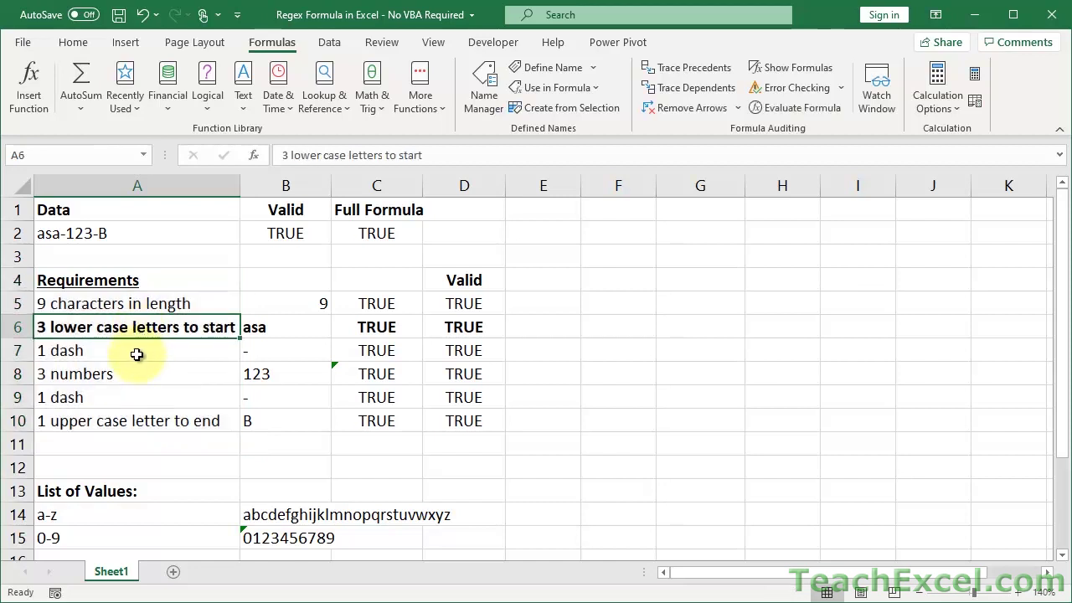
{"action": "left_click", "coordinate": [139, 350]}
{"action": "left_click", "coordinate": [139, 423]}
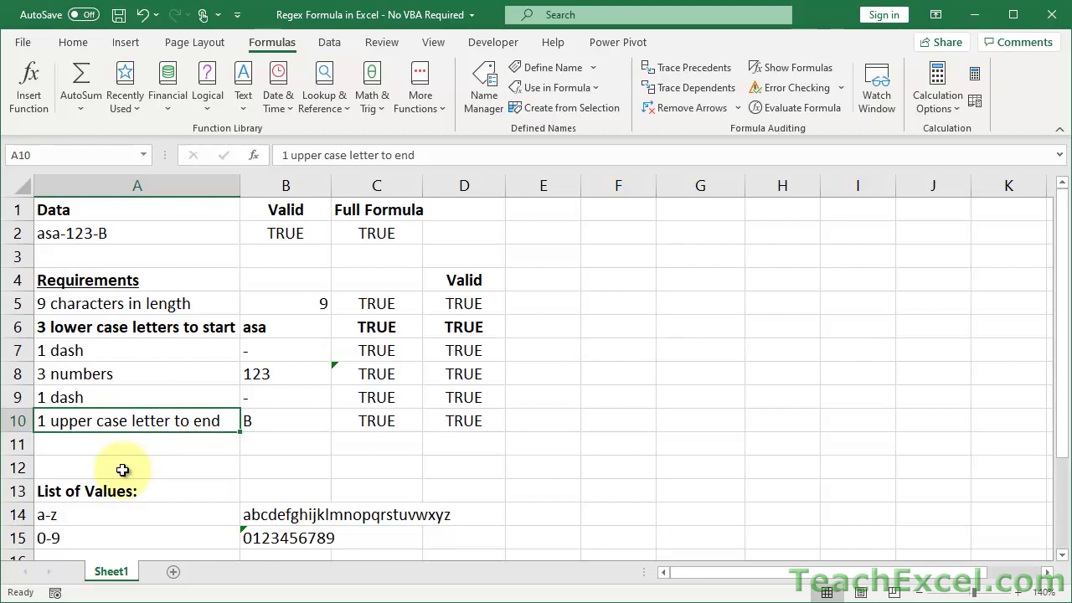
{"action": "left_click", "coordinate": [111, 300]}
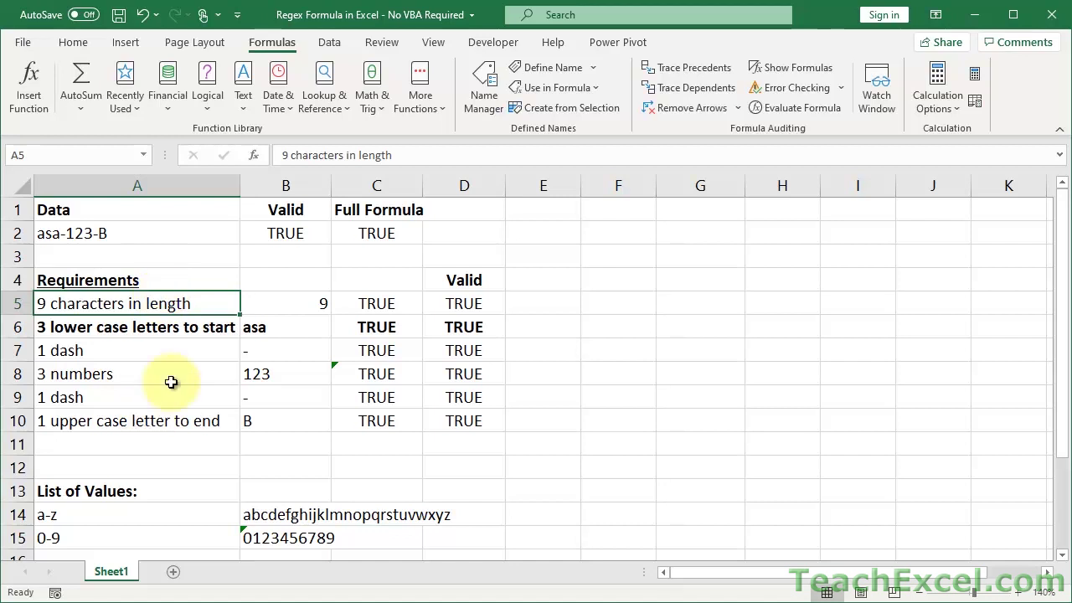
- Examine the extracted data parts in B5:B10 and the dash check formula in C7
{"action": "left_click", "coordinate": [276, 307]}
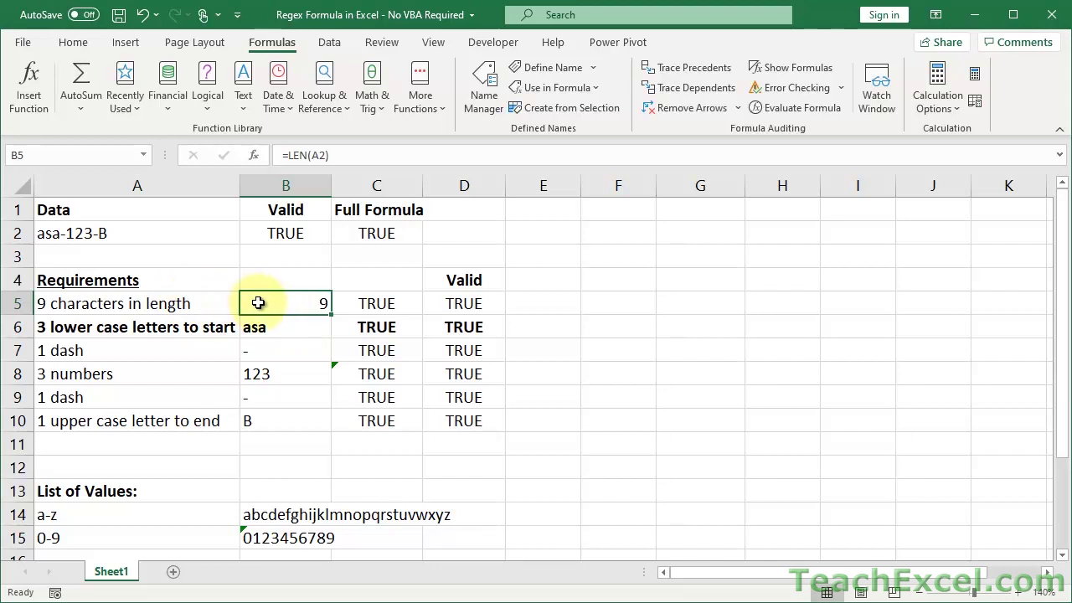
{"action": "left_click_drag", "start_coordinate": [285, 323], "coordinate": [282, 412]}
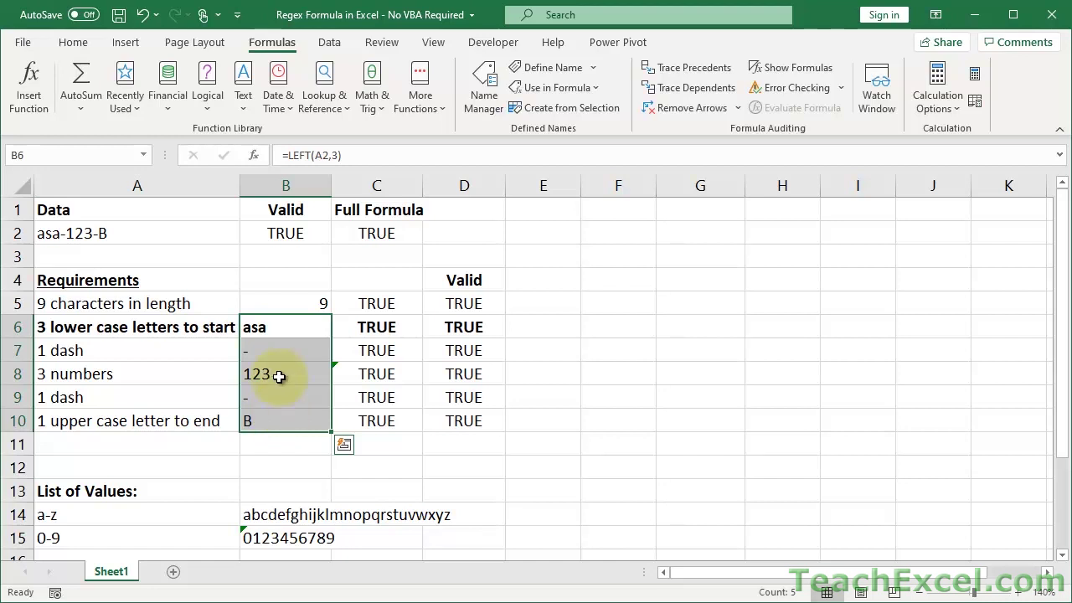
{"action": "left_click", "coordinate": [372, 352]}
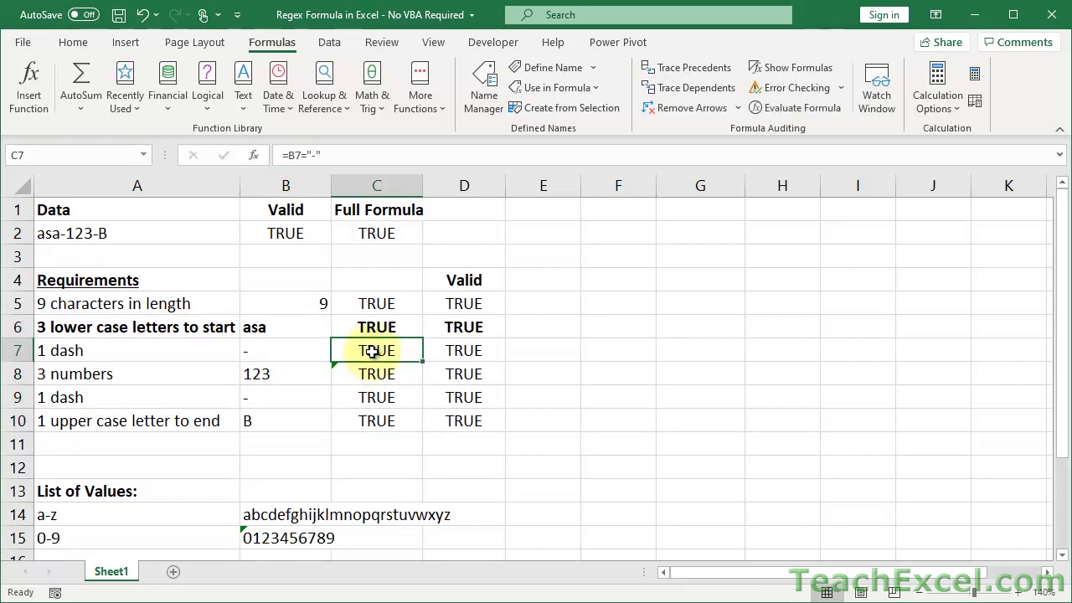
{"action": "double_click", "coordinate": [372, 352]}
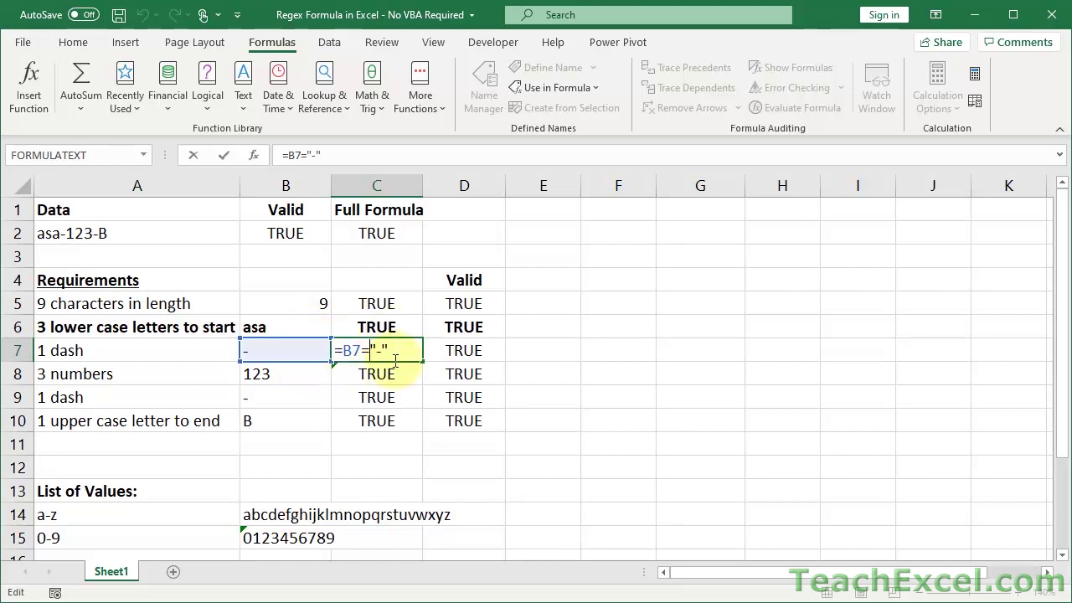
{"action": "left_click_drag", "start_coordinate": [370, 350], "coordinate": [338, 350]}
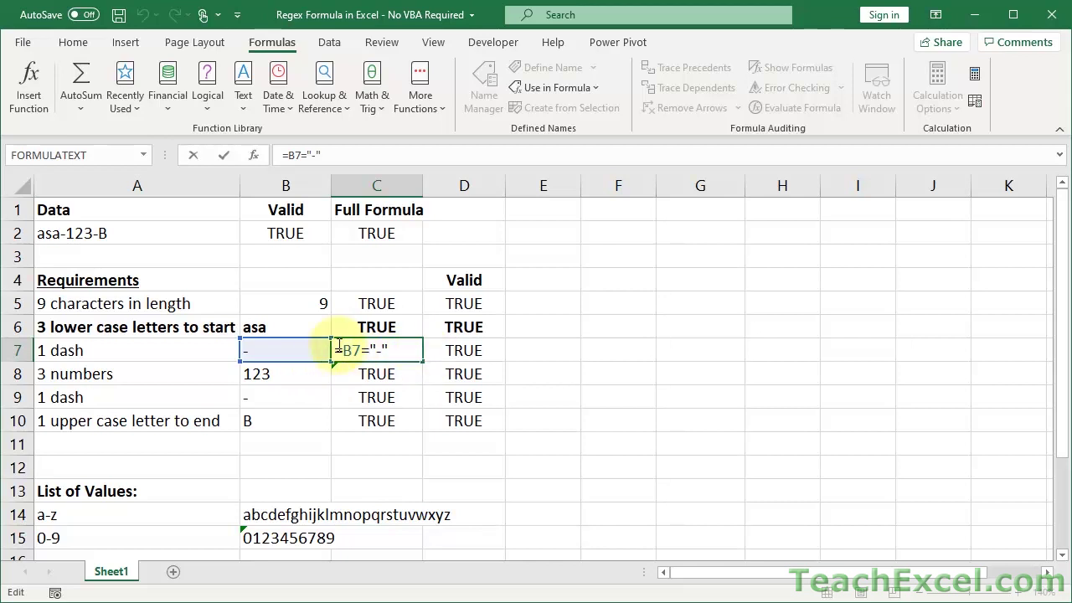
{"action": "key", "text": "Escape"}
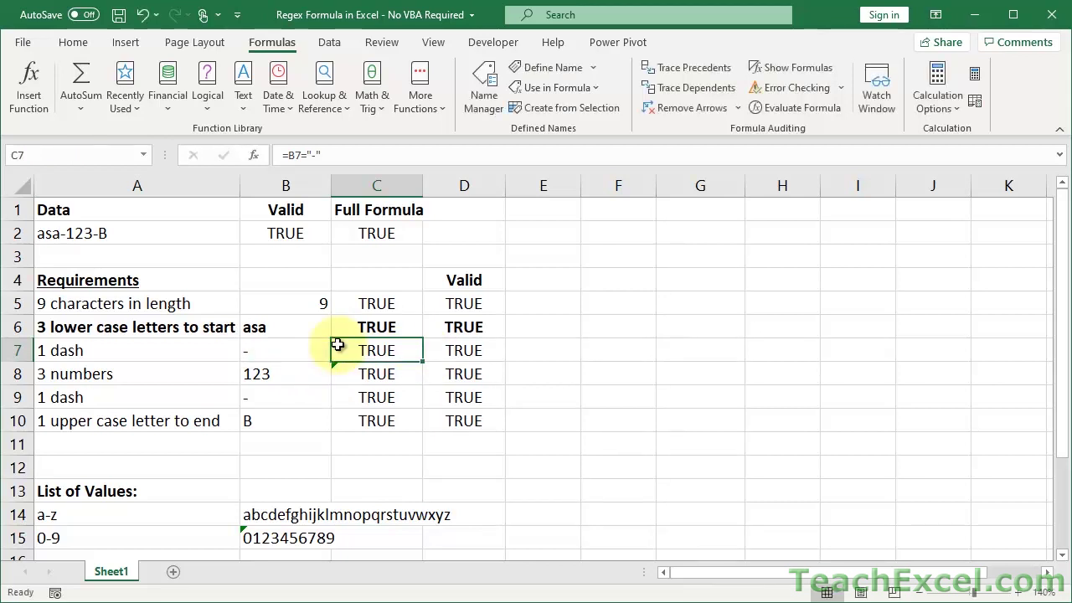
- Compare the first dash's extraction formula in B7 and check in C7 with the combined MID formula in D7
{"action": "double_click", "coordinate": [447, 350]}
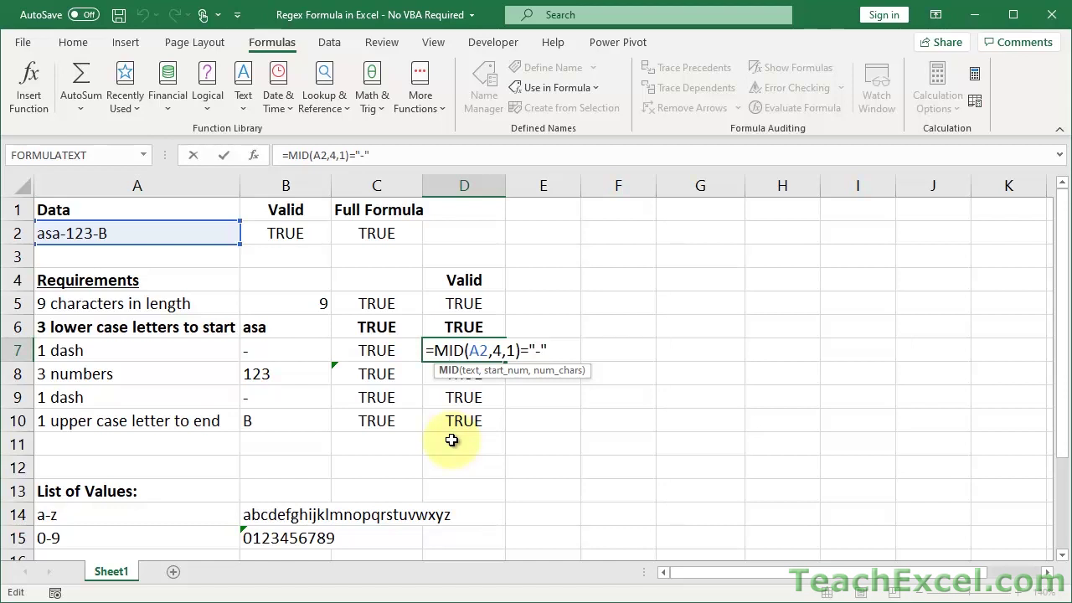
{"action": "key", "text": "Escape"}
{"action": "double_click", "coordinate": [279, 350]}
{"action": "left_click_drag", "start_coordinate": [247, 350], "coordinate": [370, 351]}
{"action": "key", "text": "Escape"}
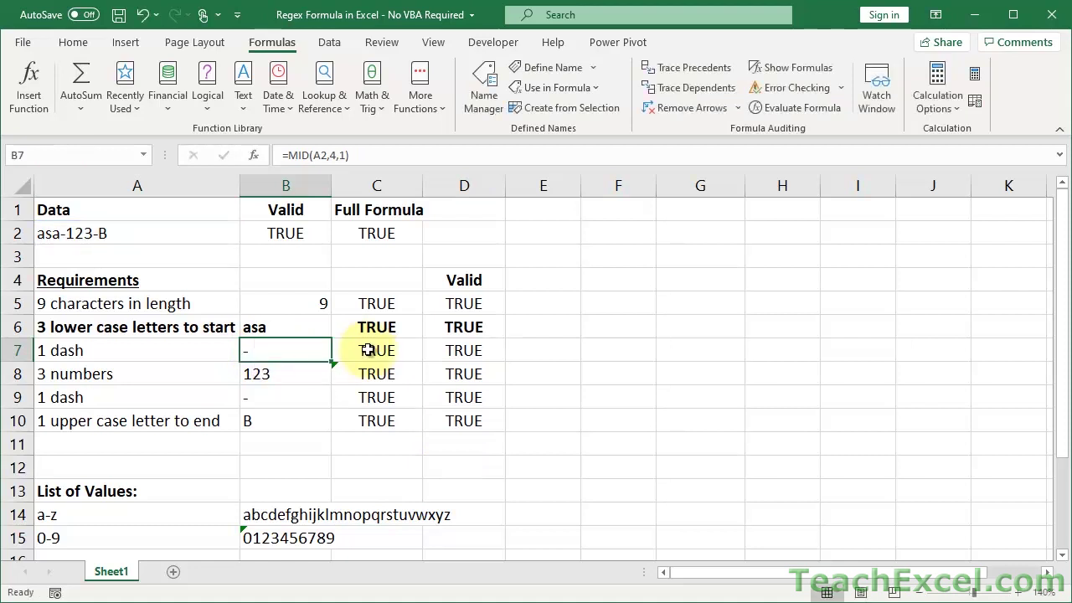
{"action": "double_click", "coordinate": [369, 350]}
{"action": "left_click_drag", "start_coordinate": [342, 351], "coordinate": [362, 350]}
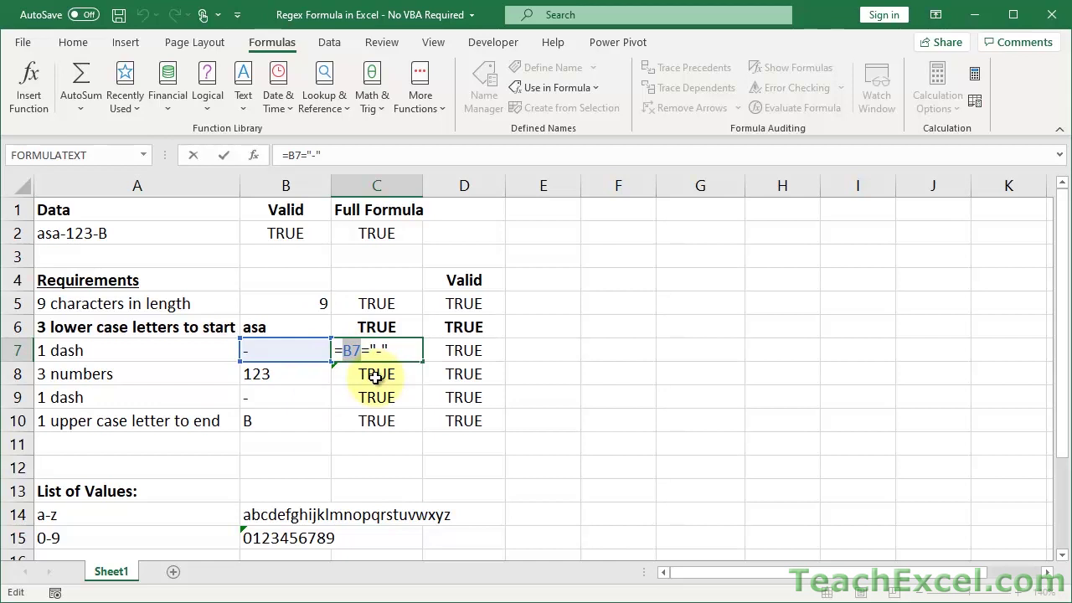
{"action": "key", "text": "Escape"}
{"action": "double_click", "coordinate": [461, 350]}
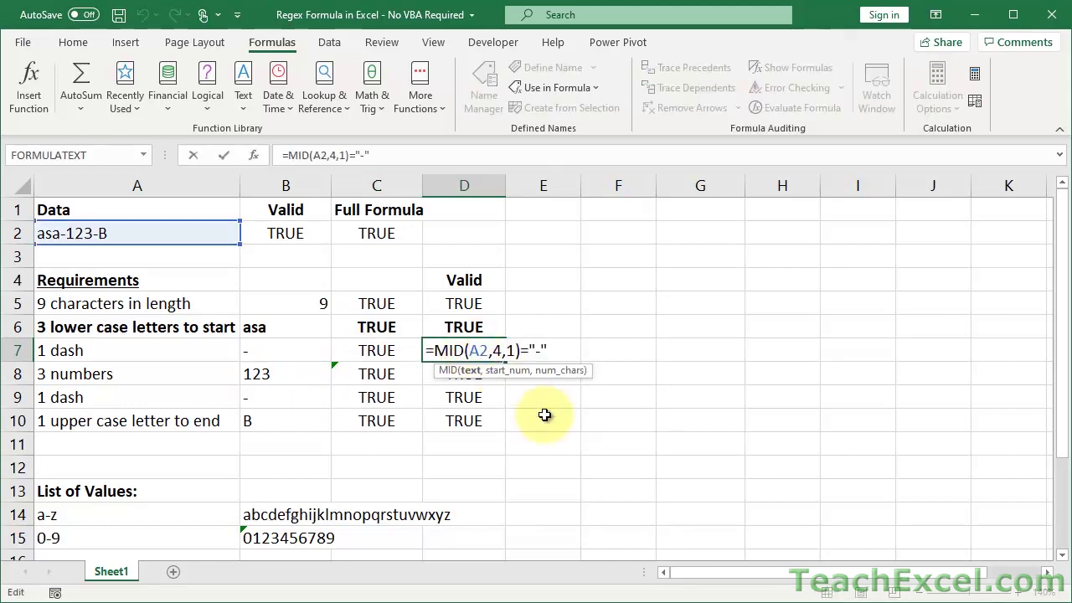
{"action": "key", "text": "Escape"}
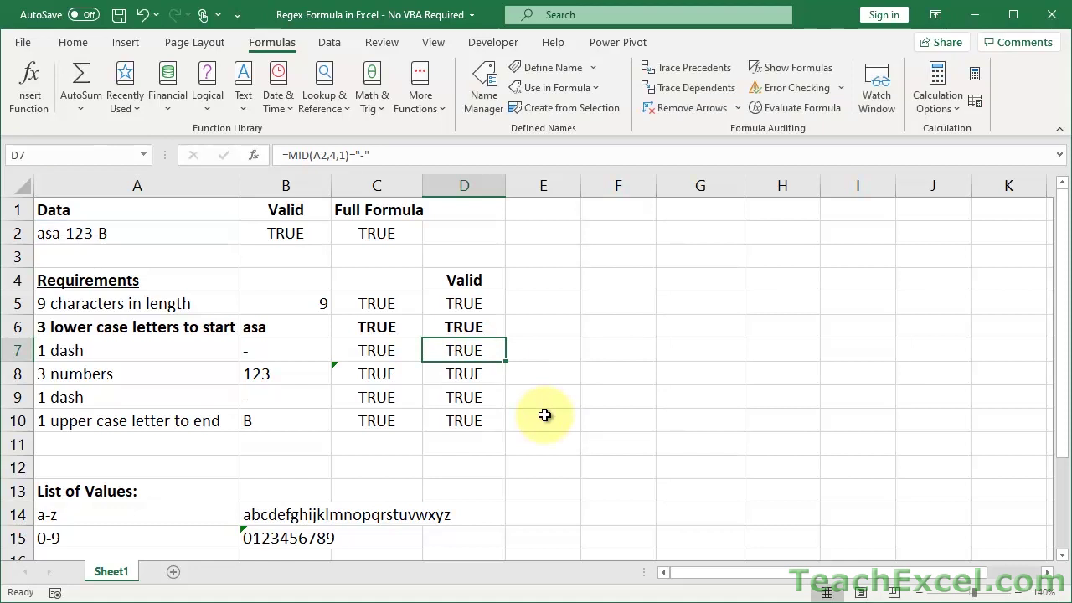
- Review the individual validity checks in D5:D10 against the full AND formula in C2
{"action": "left_click_drag", "start_coordinate": [481, 301], "coordinate": [469, 417]}
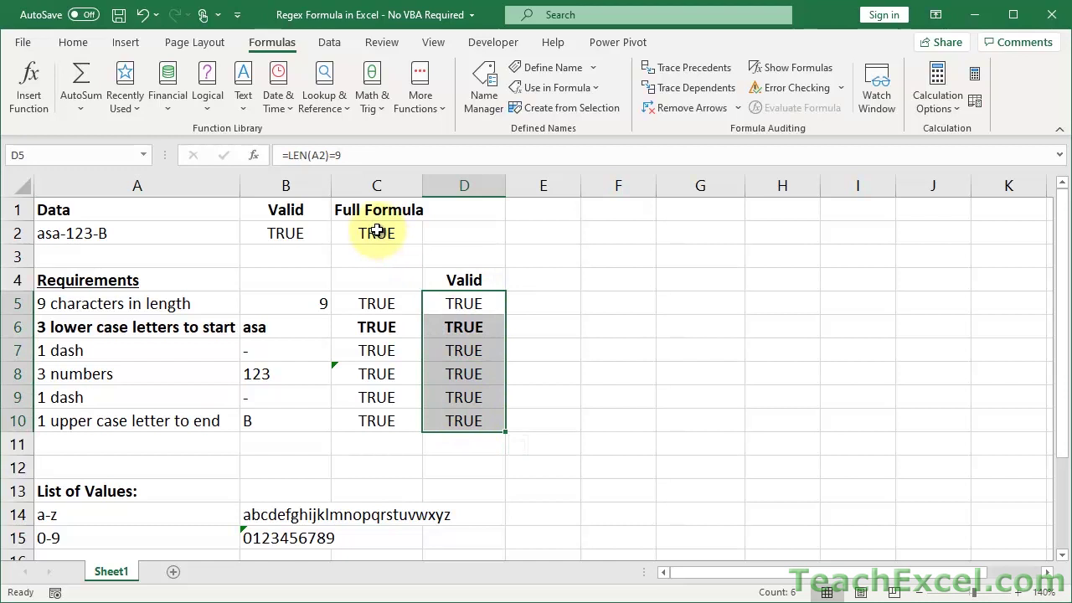
{"action": "double_click", "coordinate": [377, 233]}
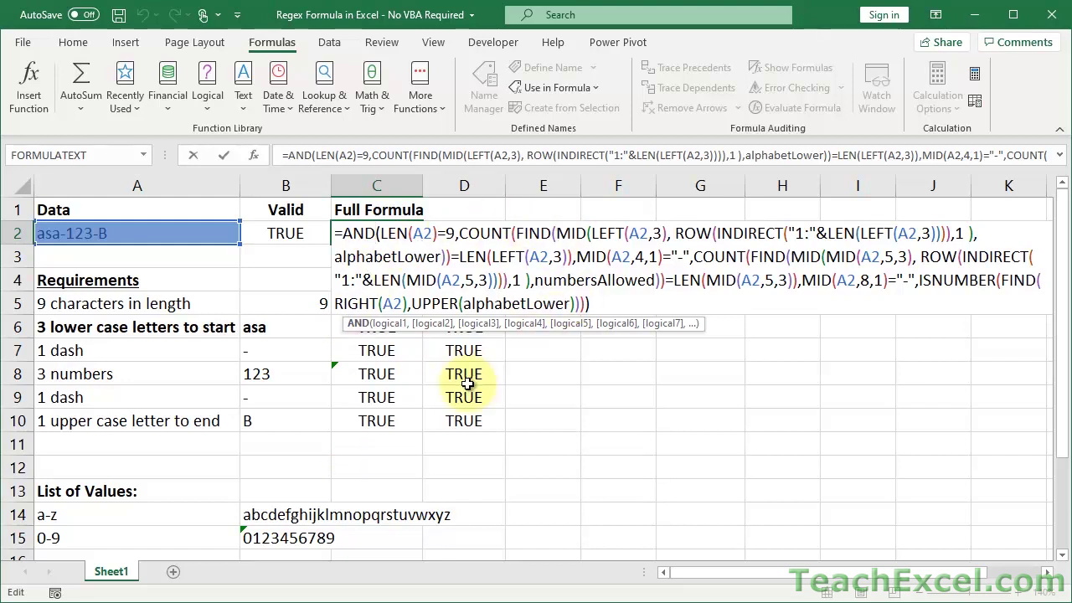
{"action": "key", "text": "Escape"}
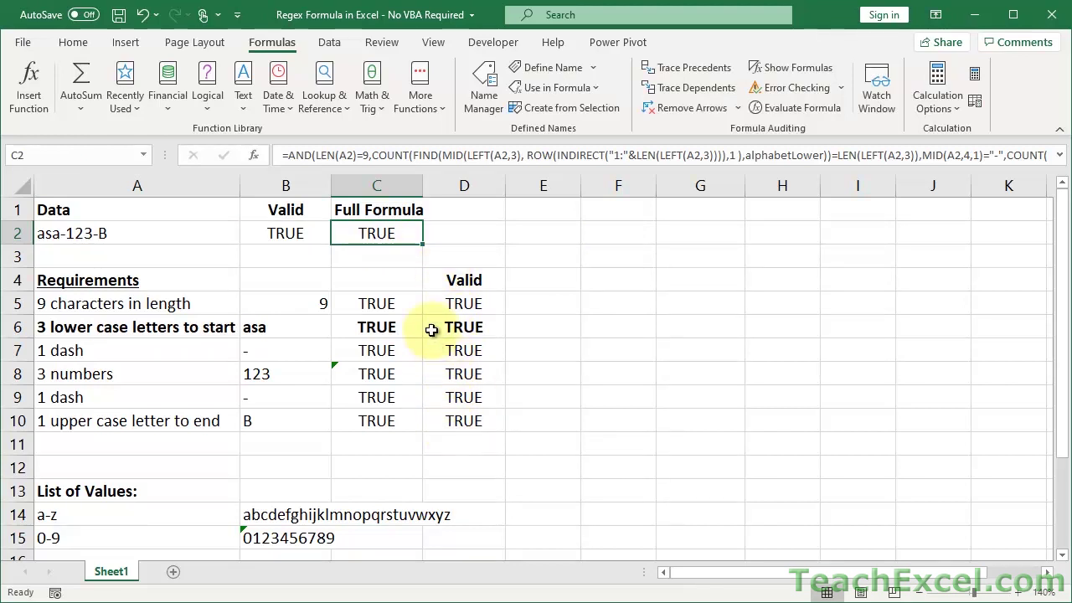
- Compare the lower case letter formulas in B6 and C6 with the combined version in D6
{"action": "double_click", "coordinate": [379, 327]}
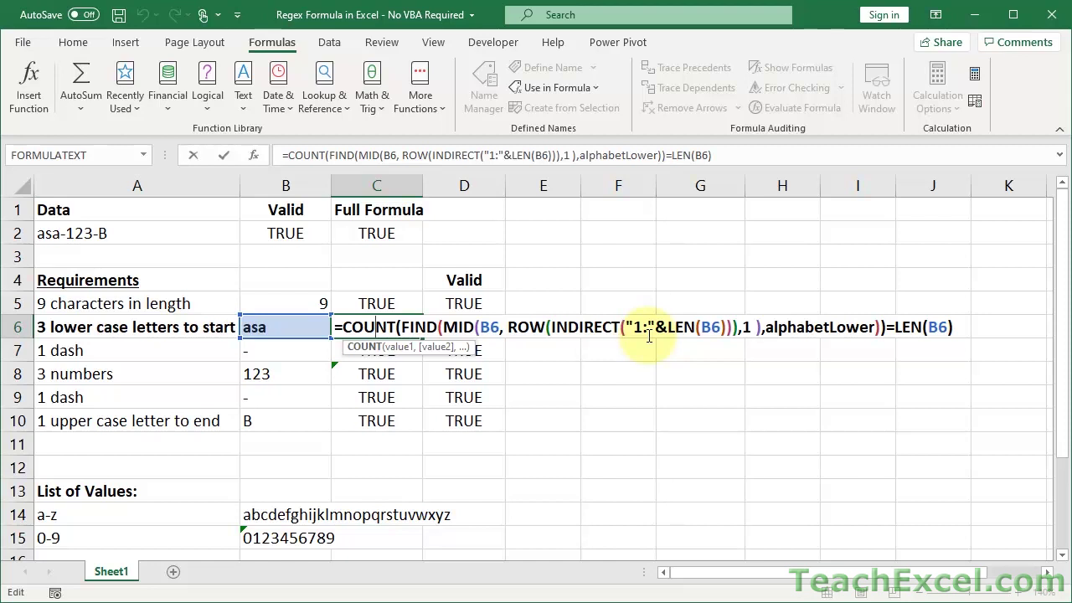
{"action": "key", "text": "ctrl+shift+Return"}
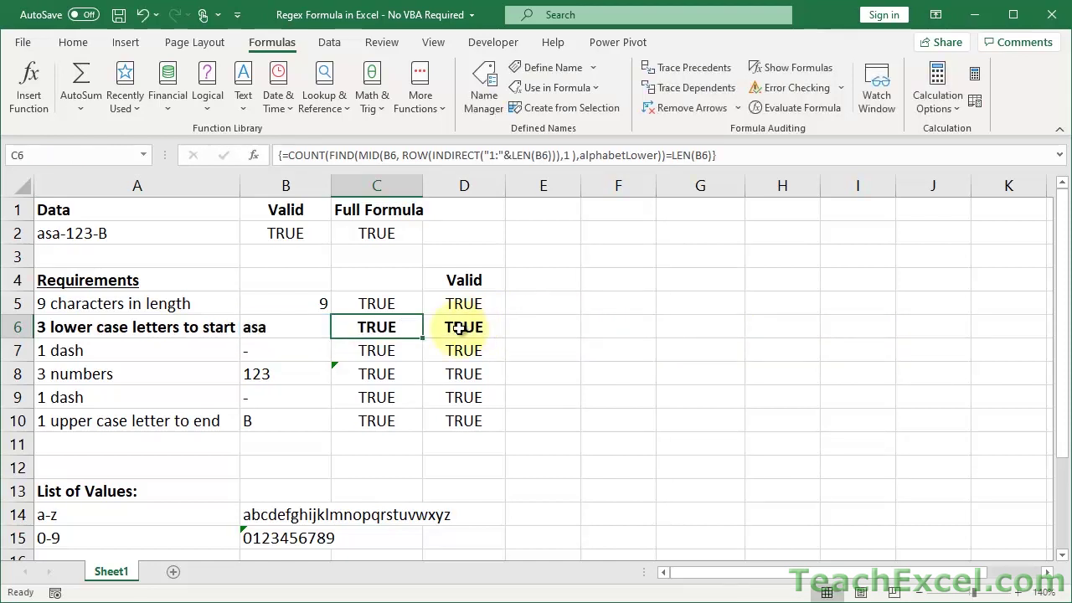
{"action": "left_click", "coordinate": [294, 323]}
{"action": "double_click", "coordinate": [293, 325]}
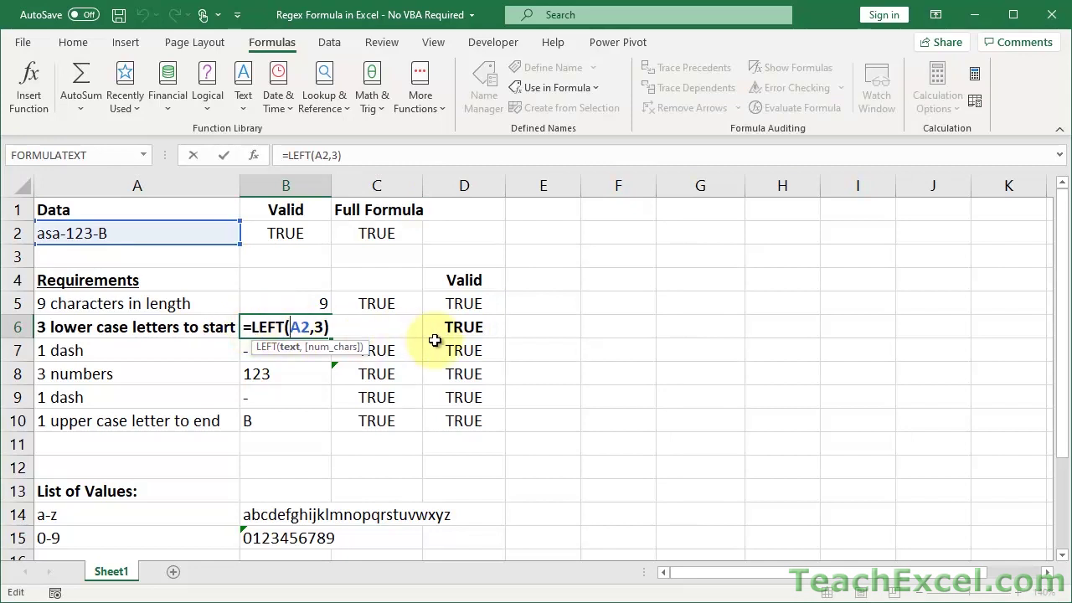
{"action": "key", "text": "Escape"}
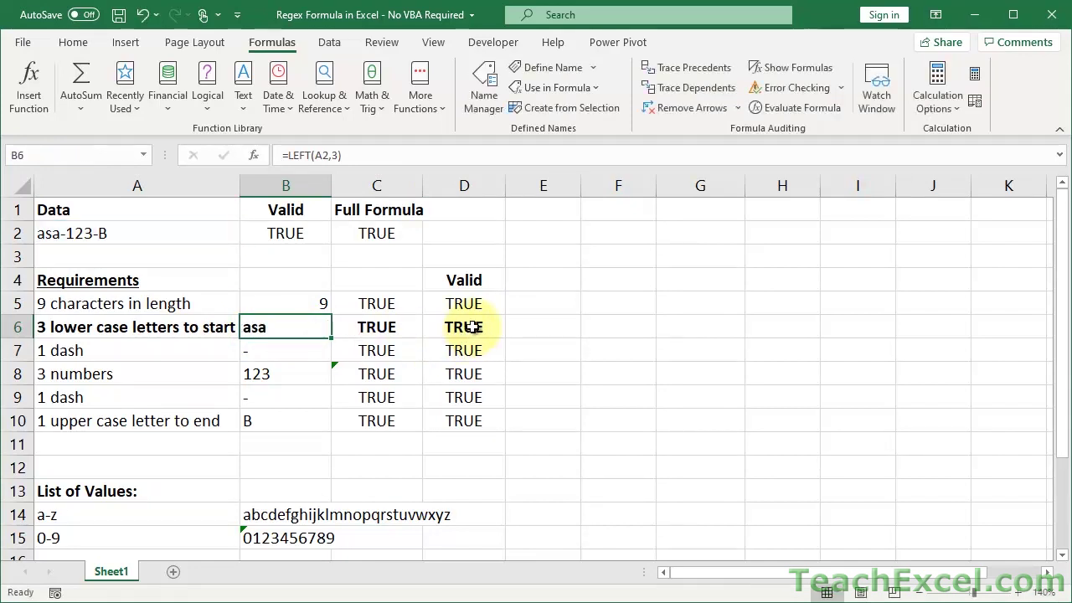
{"action": "double_click", "coordinate": [408, 328]}
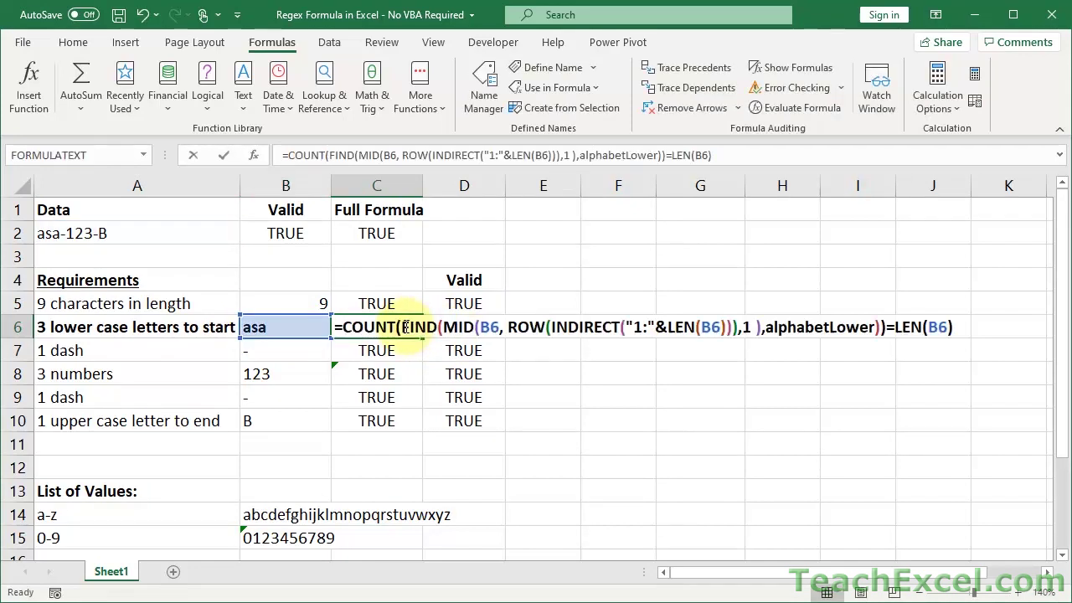
{"action": "key", "text": "Escape"}
{"action": "double_click", "coordinate": [490, 321]}
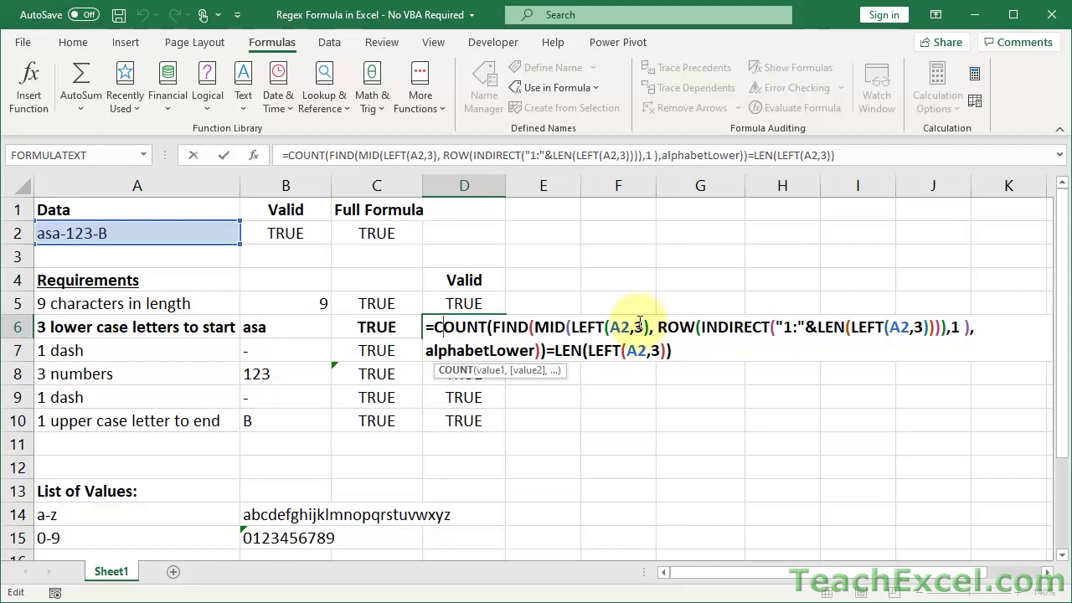
{"action": "key", "text": "Escape"}
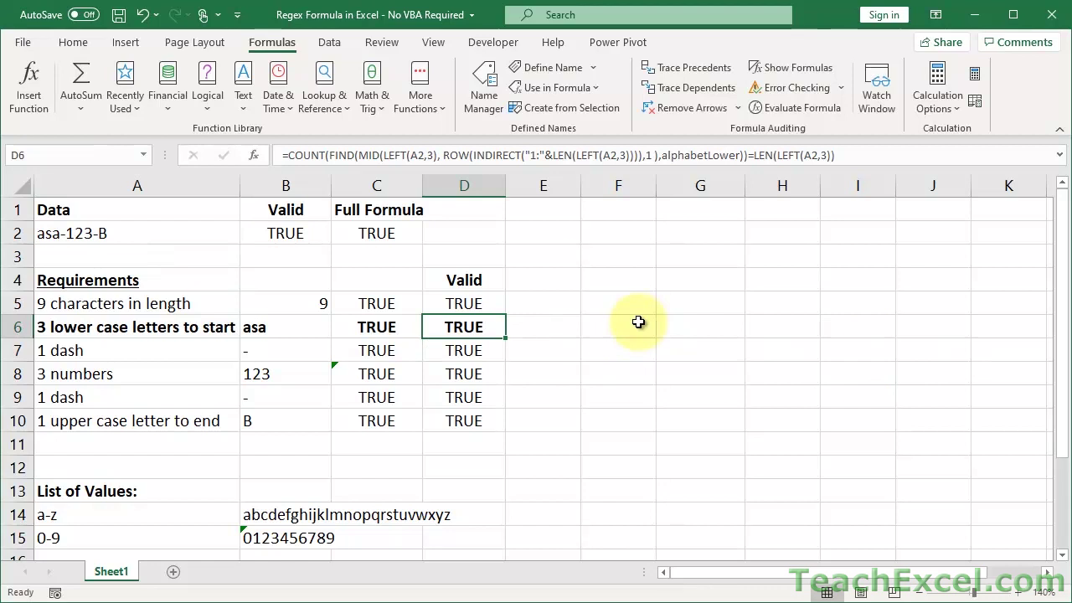
- Examine the character length formula in B5 and its check in C5 against the combined LEN formula in D5
{"action": "double_click", "coordinate": [296, 305]}
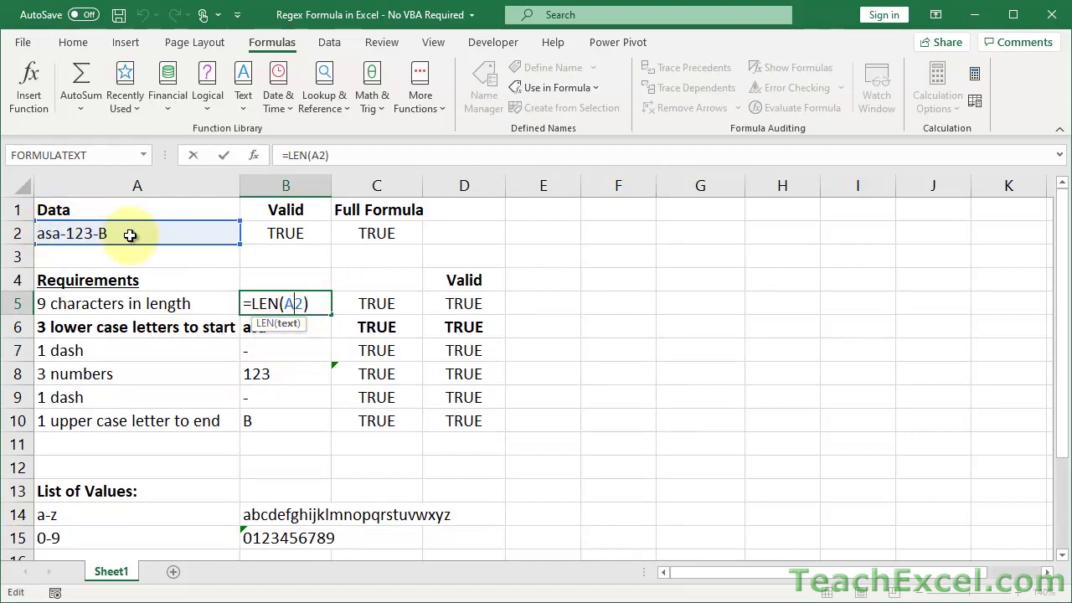
{"action": "key", "text": "Escape"}
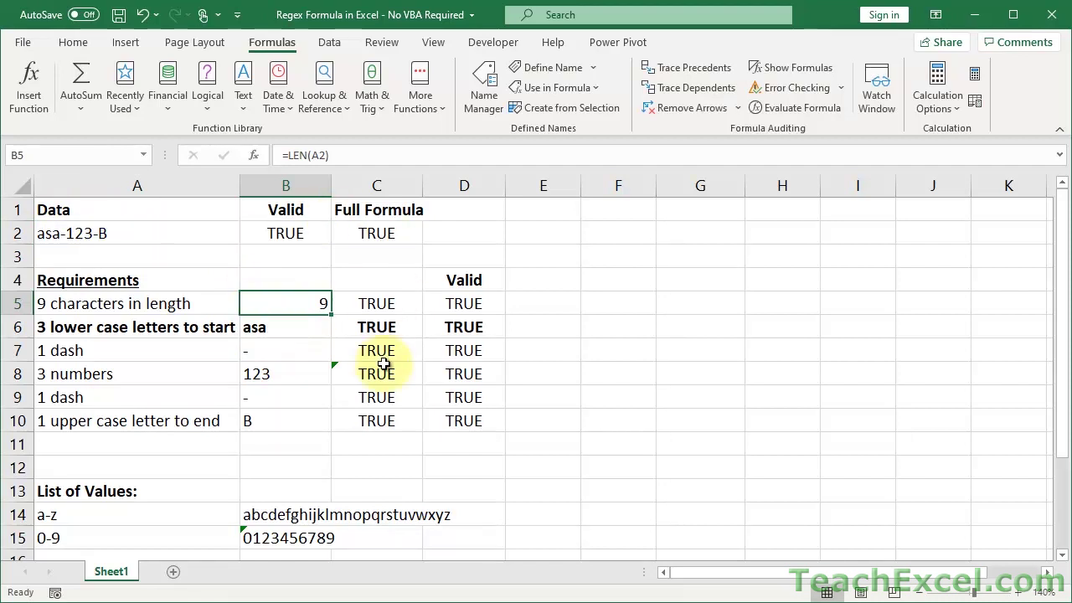
{"action": "double_click", "coordinate": [354, 306]}
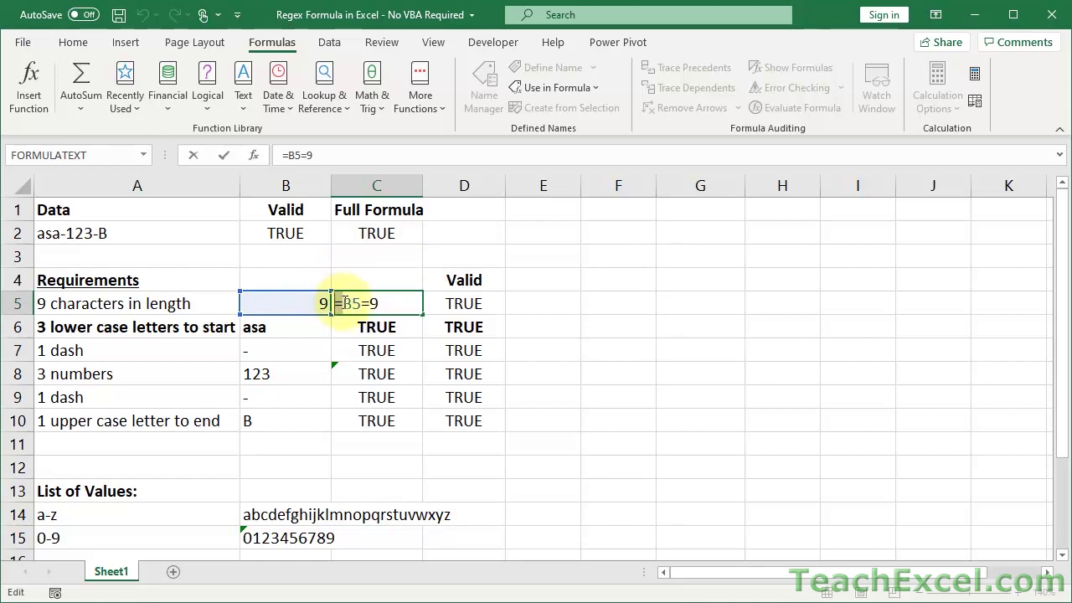
{"action": "left_click_drag", "start_coordinate": [338, 304], "coordinate": [407, 302]}
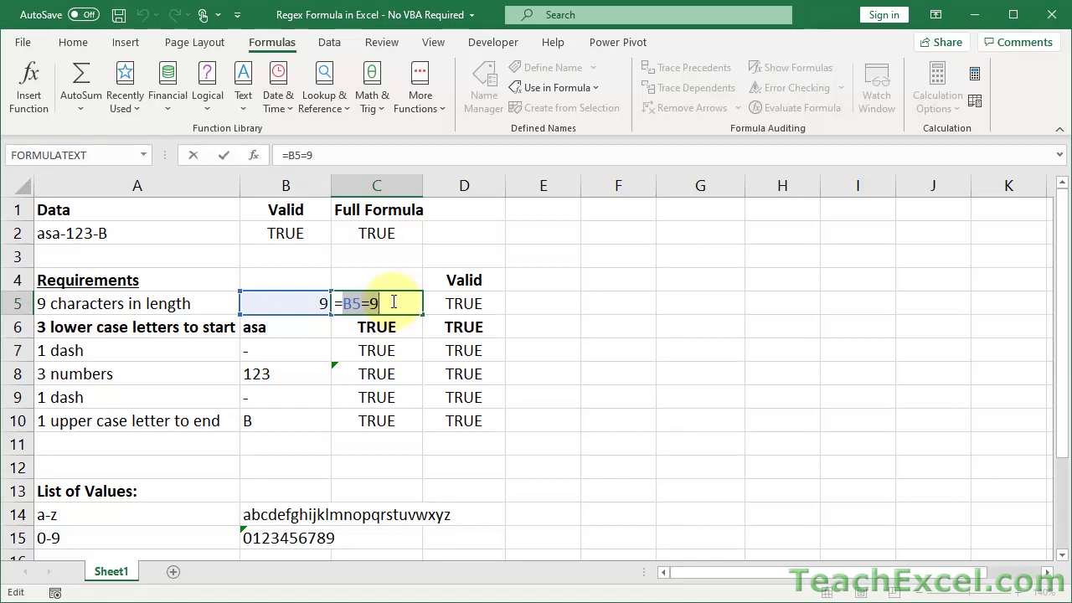
{"action": "key", "text": "Escape"}
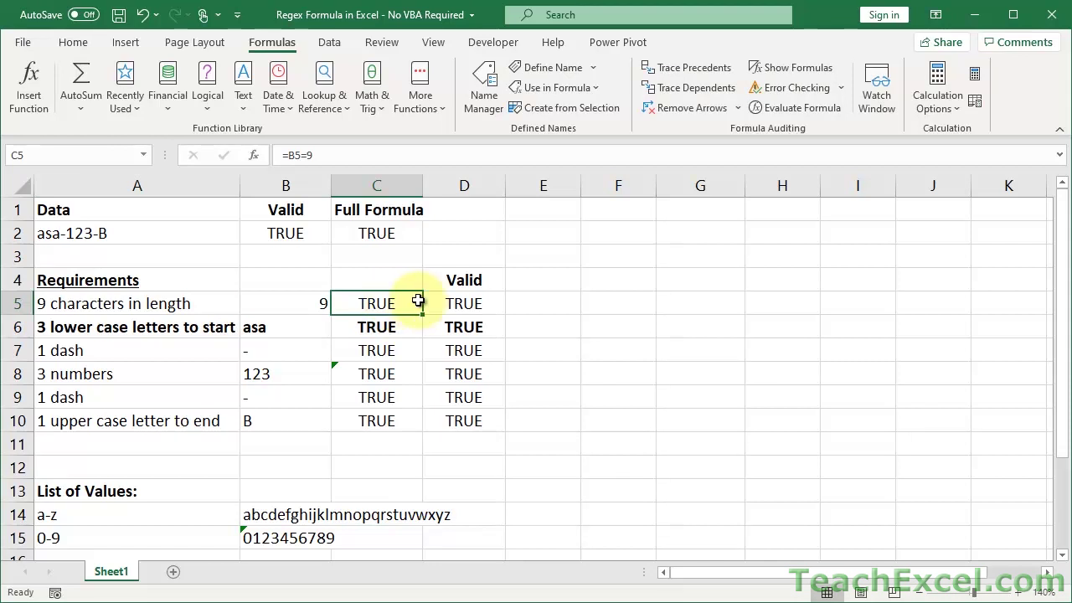
{"action": "double_click", "coordinate": [456, 303]}
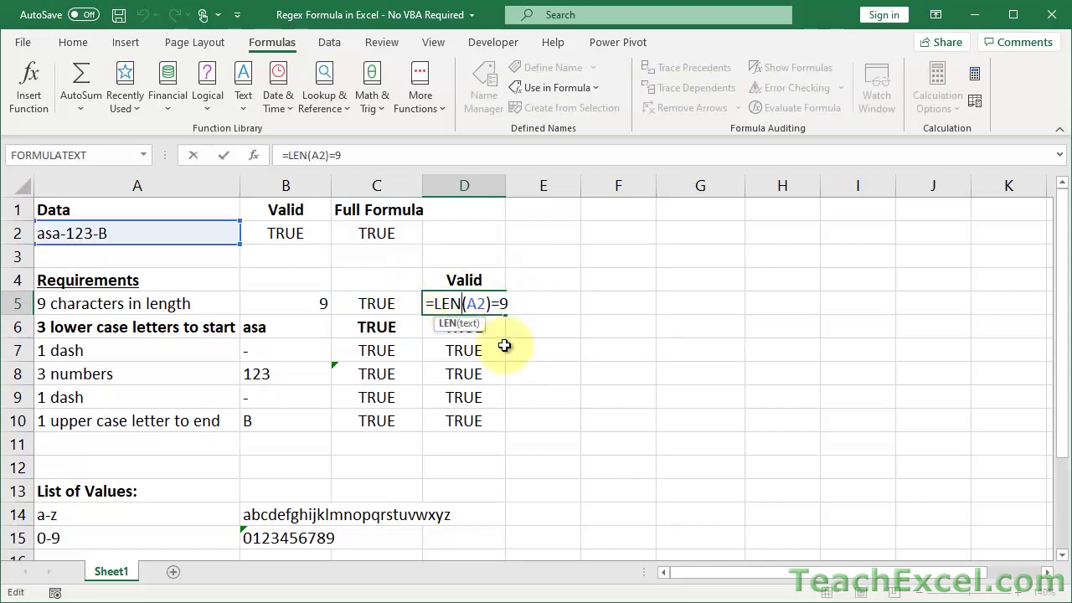
{"action": "left_click_drag", "start_coordinate": [438, 303], "coordinate": [533, 298]}
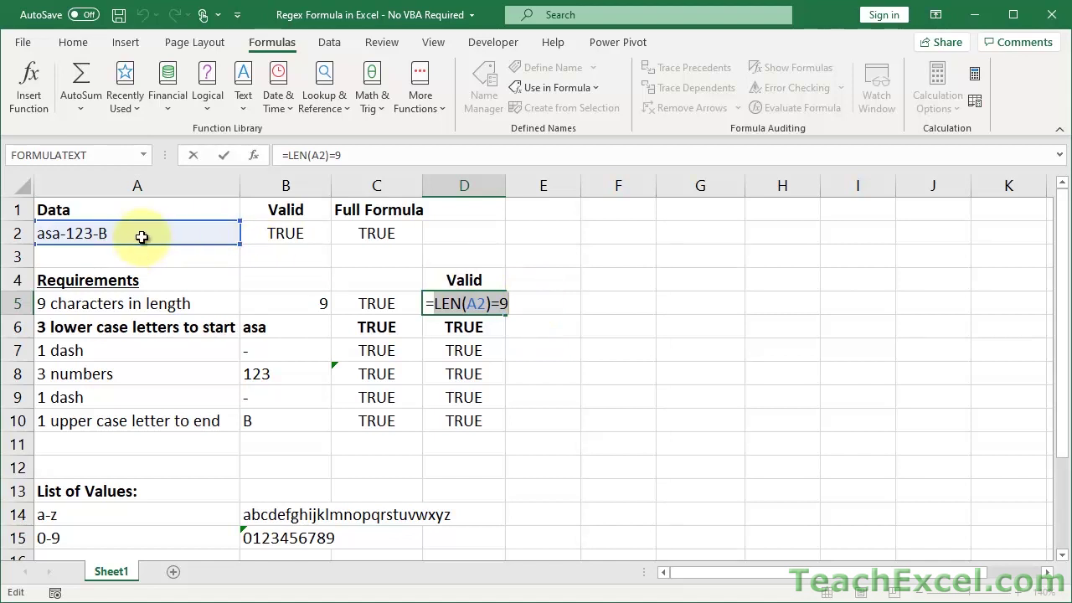
{"action": "key", "text": "Escape"}
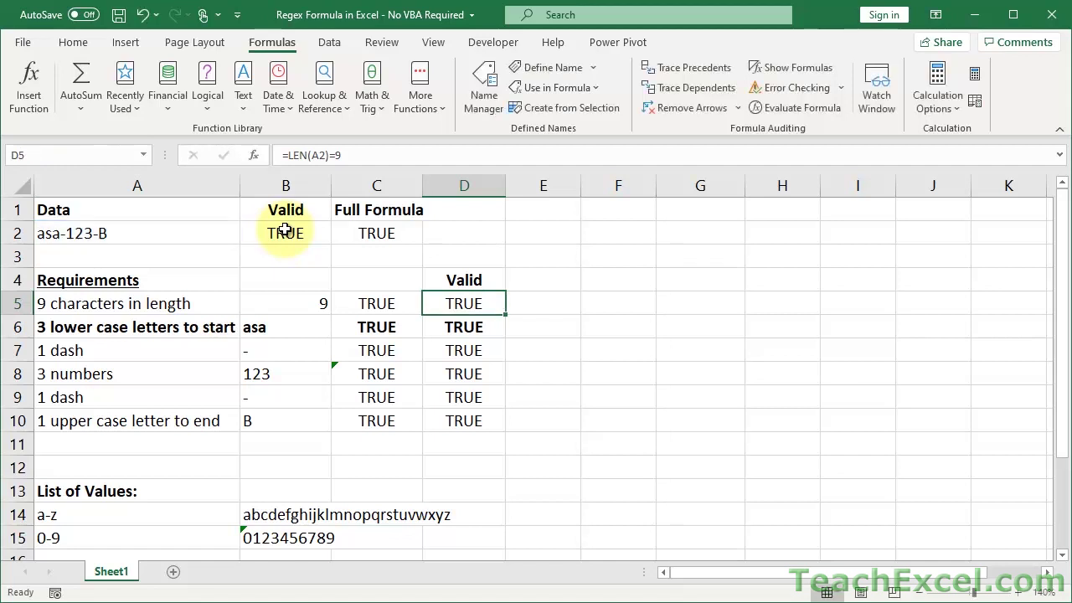
- Review the first dash's MID extraction arguments in B7 and comparison in C7, plus the combined check in D7
{"action": "left_click_drag", "start_coordinate": [278, 333], "coordinate": [455, 324]}
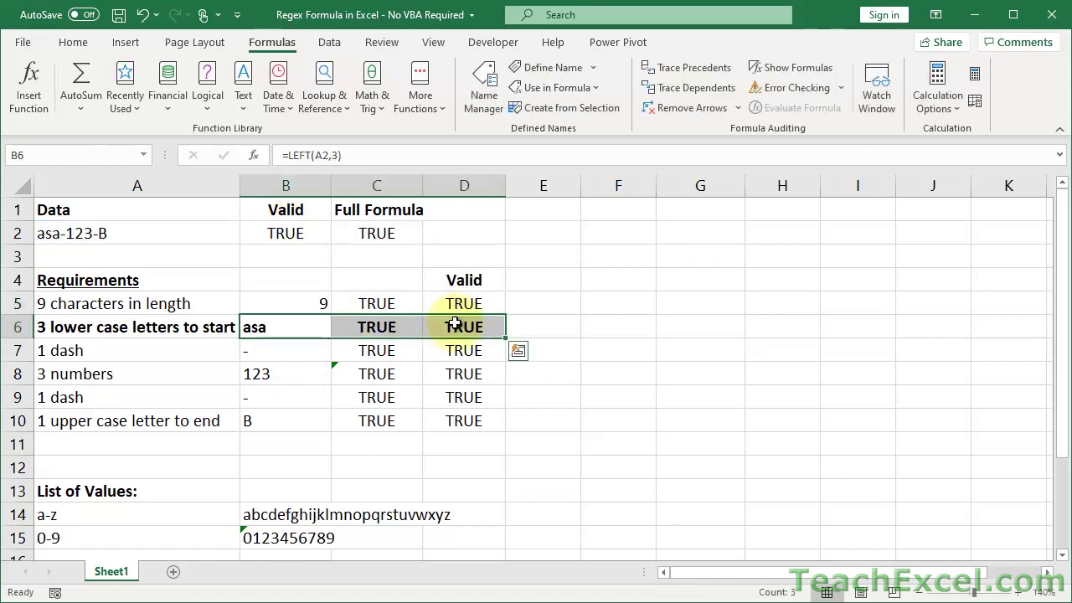
{"action": "left_click", "coordinate": [275, 351]}
{"action": "double_click", "coordinate": [276, 351]}
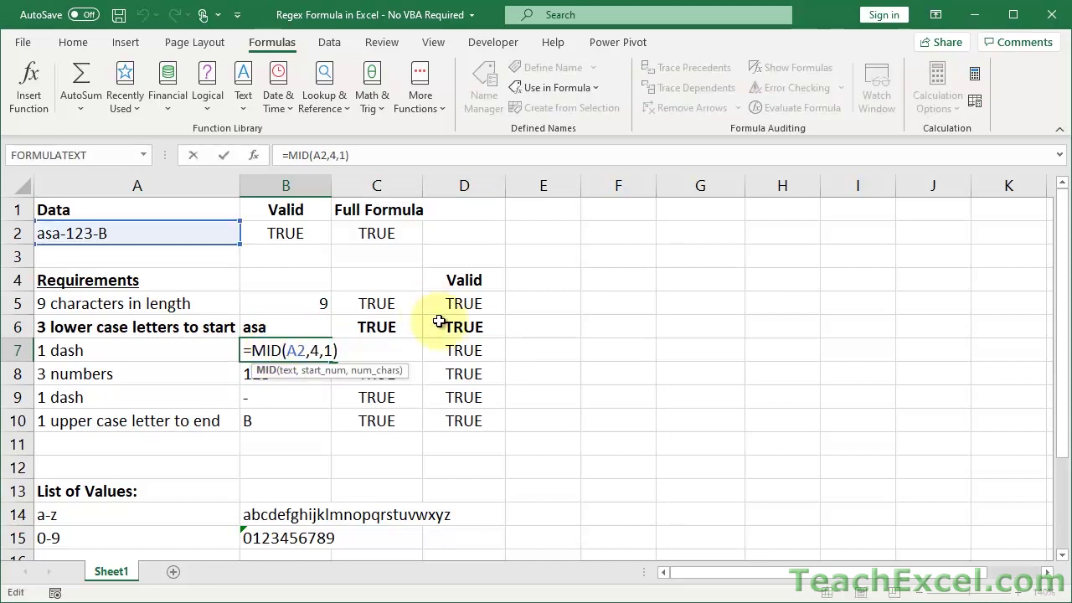
{"action": "left_click", "coordinate": [310, 345]}
{"action": "left_click", "coordinate": [324, 350]}
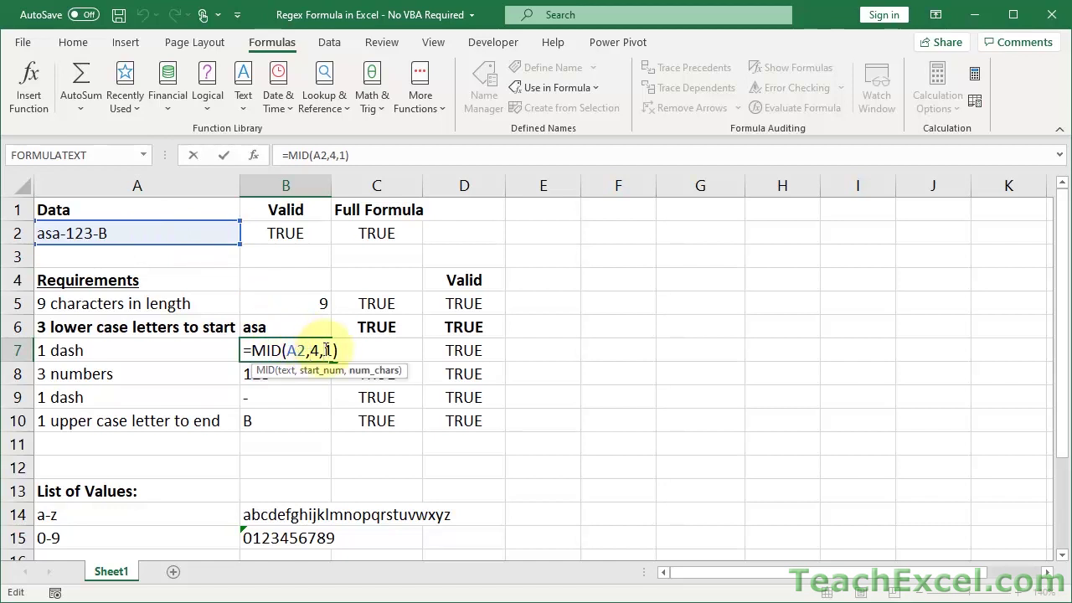
{"action": "key", "text": "ctrl+Return"}
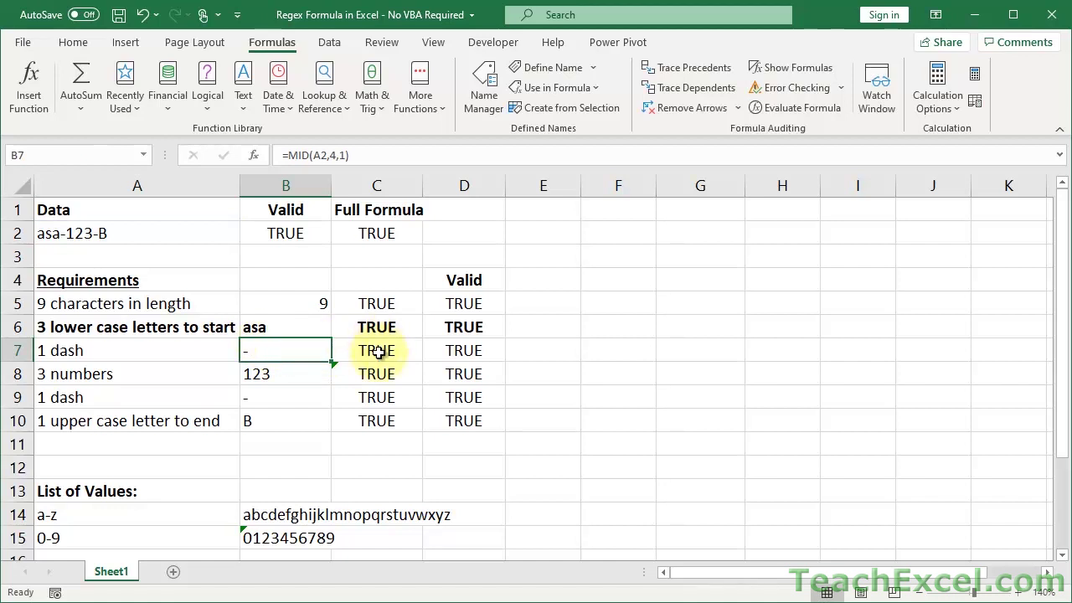
{"action": "double_click", "coordinate": [379, 352]}
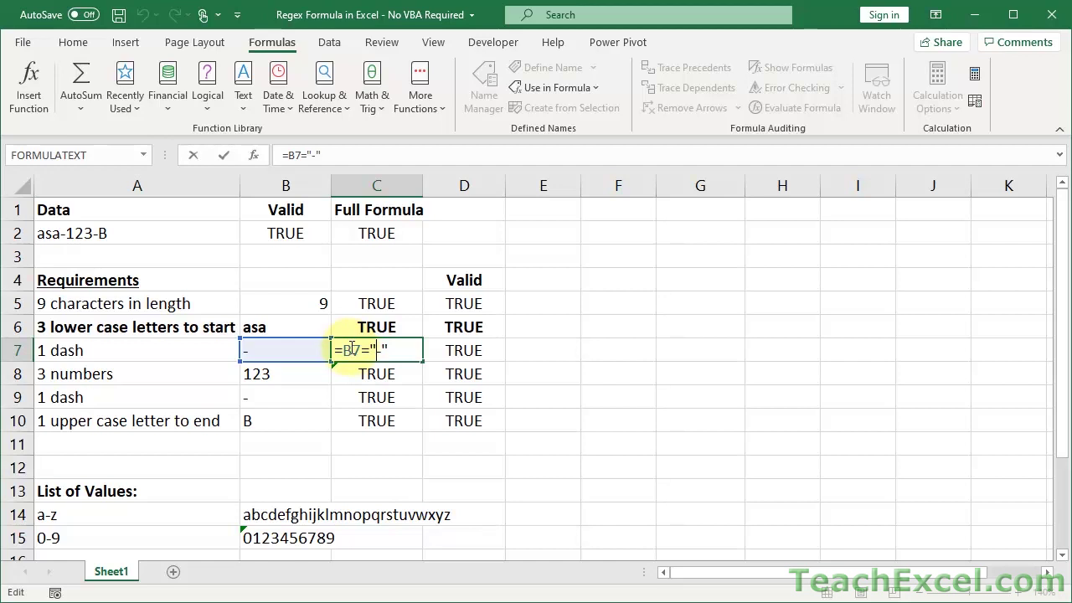
{"action": "left_click_drag", "start_coordinate": [388, 350], "coordinate": [370, 351]}
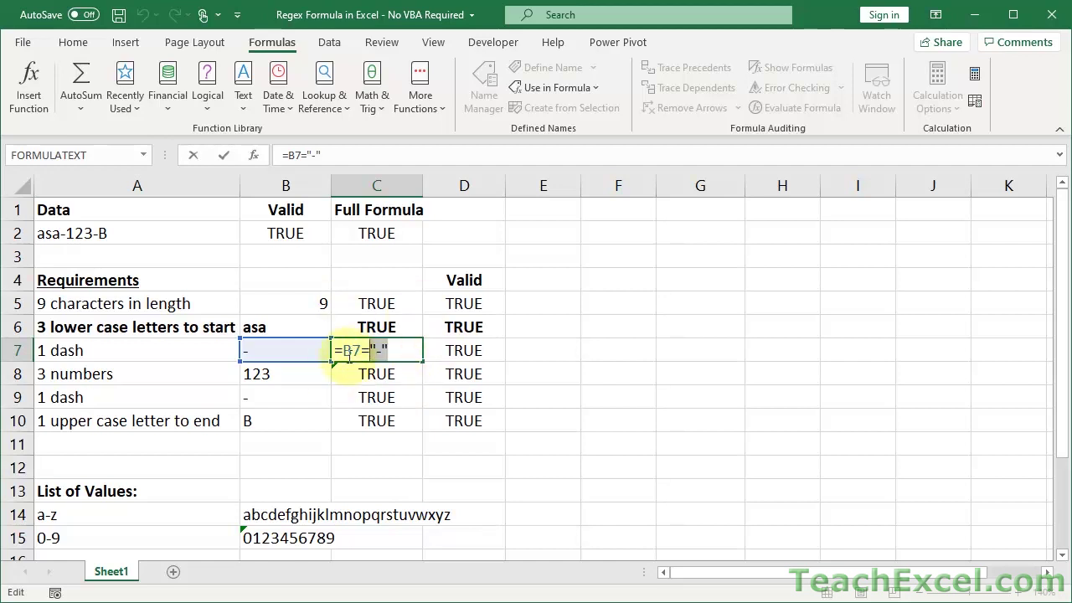
{"action": "key", "text": "Escape"}
{"action": "left_click", "coordinate": [448, 350]}
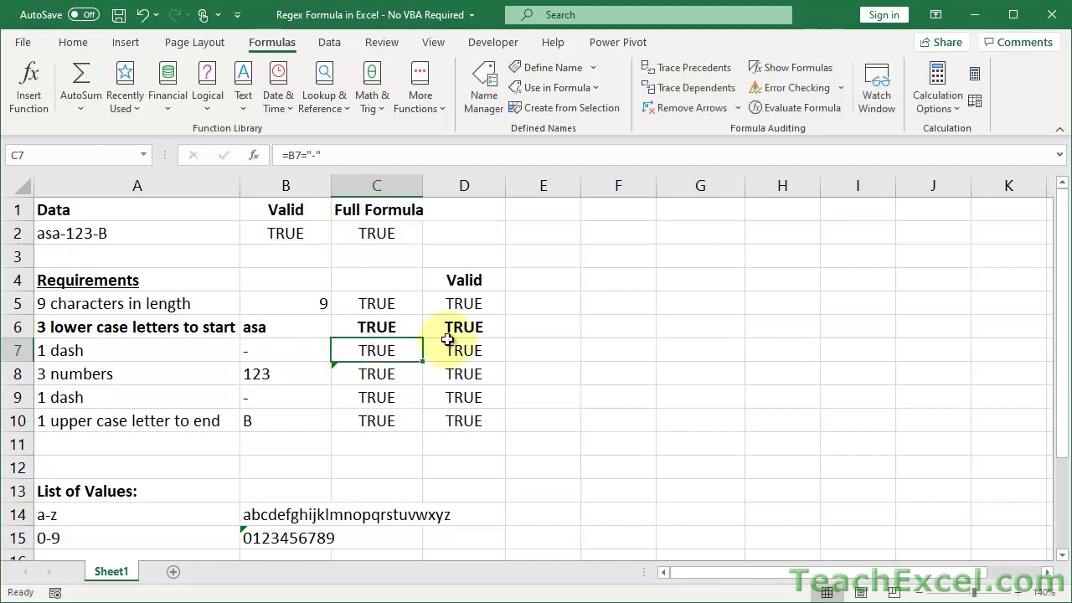
{"action": "double_click", "coordinate": [453, 350]}
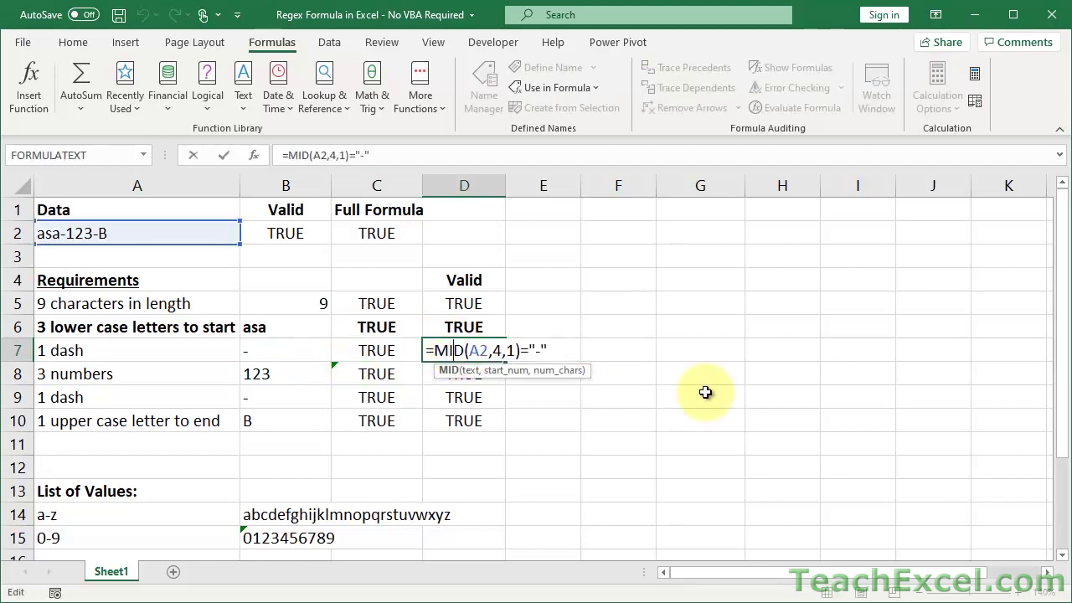
{"action": "key", "text": "Escape"}
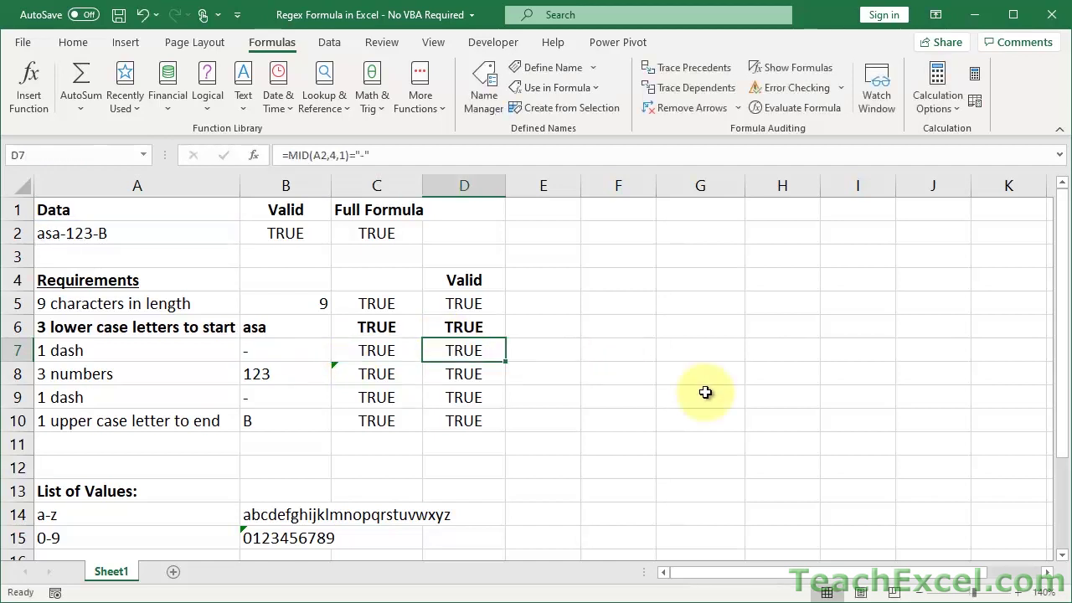
- Examine the second dash's extraction in B9 and check in C9 alongside the combined MID formula in D9
{"action": "double_click", "coordinate": [281, 395]}
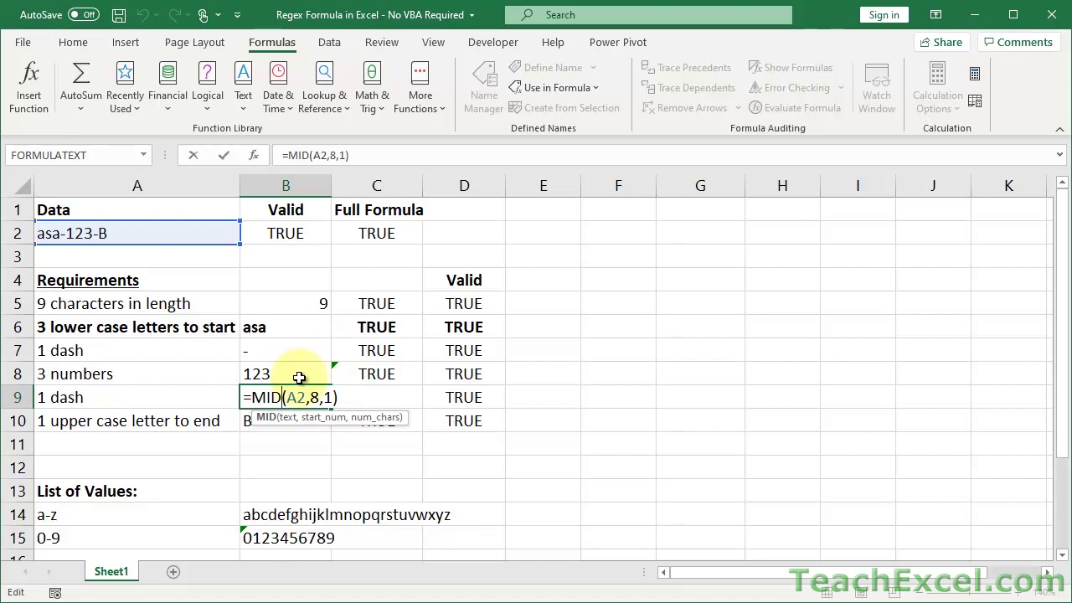
{"action": "key", "text": "Escape"}
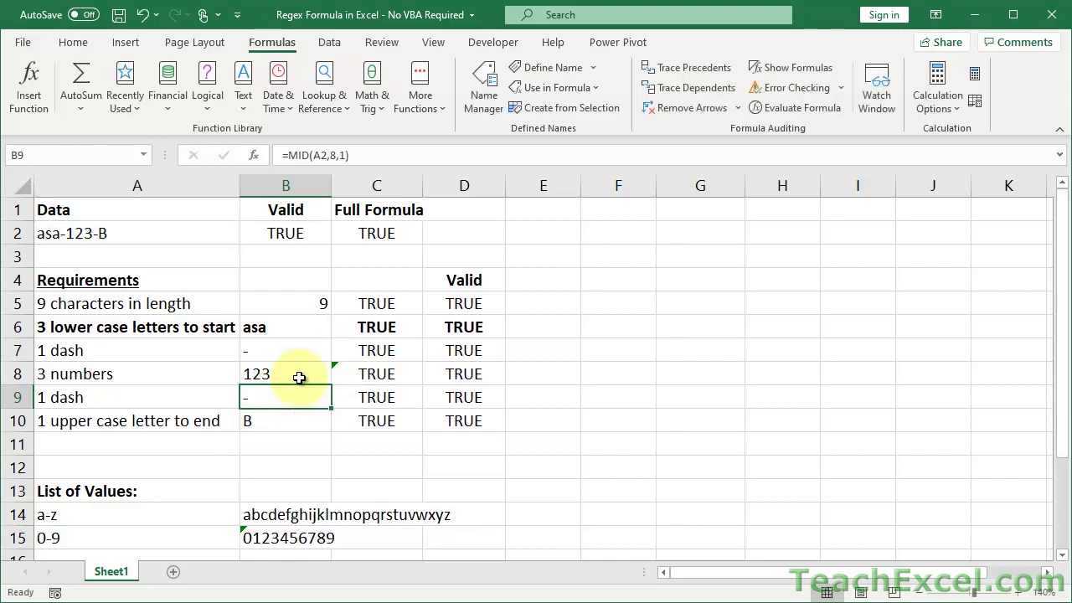
{"action": "left_click", "coordinate": [383, 402]}
{"action": "double_click", "coordinate": [392, 396]}
{"action": "key", "text": "Escape"}
{"action": "double_click", "coordinate": [451, 396]}
{"action": "left_click_drag", "start_coordinate": [451, 396], "coordinate": [569, 395]}
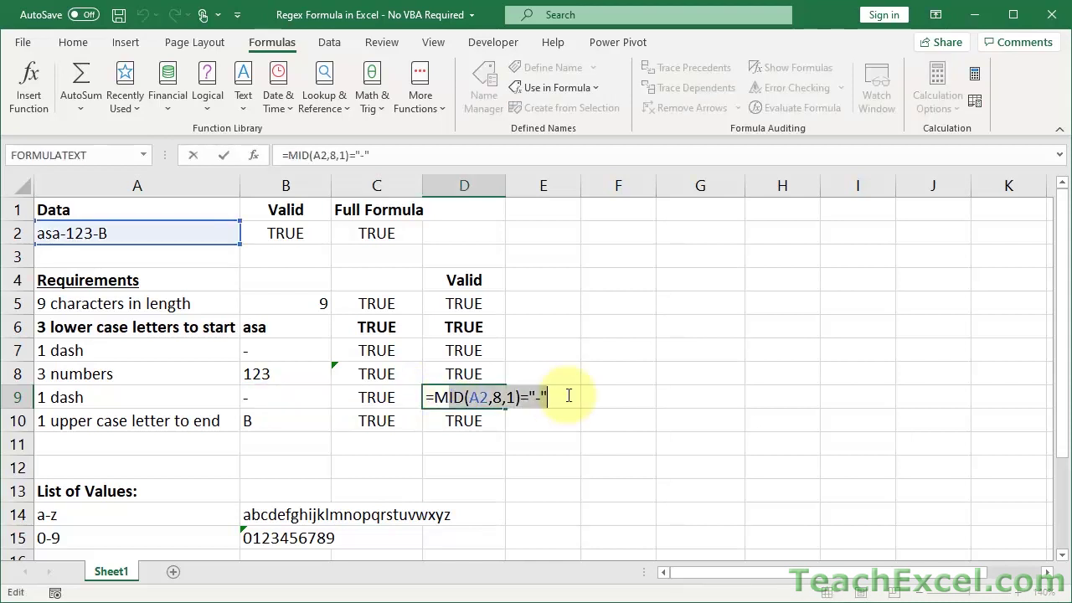
{"action": "left_click", "coordinate": [569, 395]}
{"action": "key", "text": "Escape"}
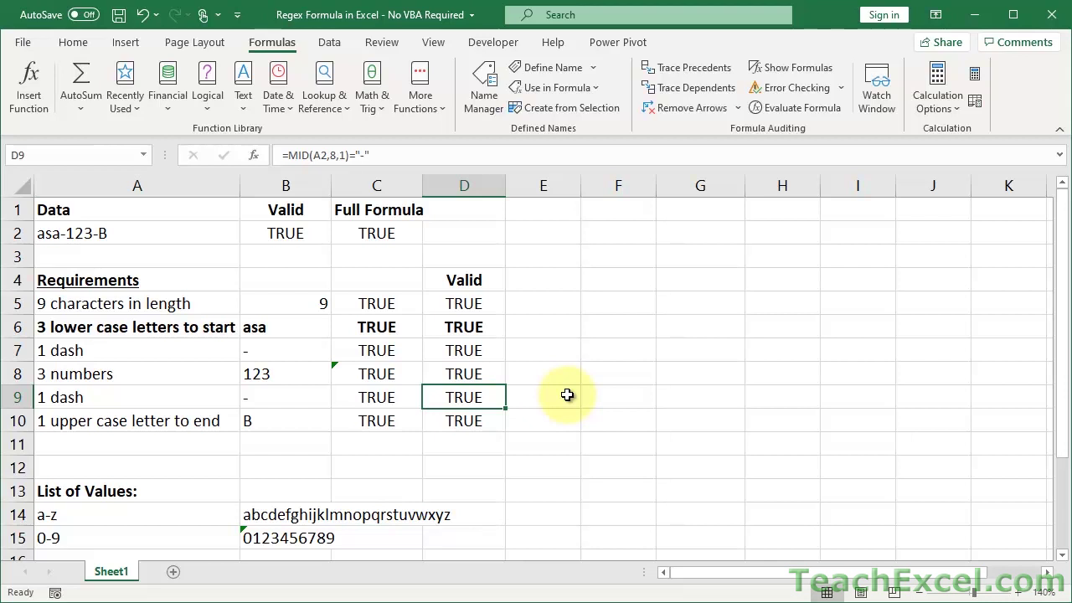
- Inspect the MID formula in B8 that extracts the three numbers from A2
{"action": "left_click", "coordinate": [294, 381]}
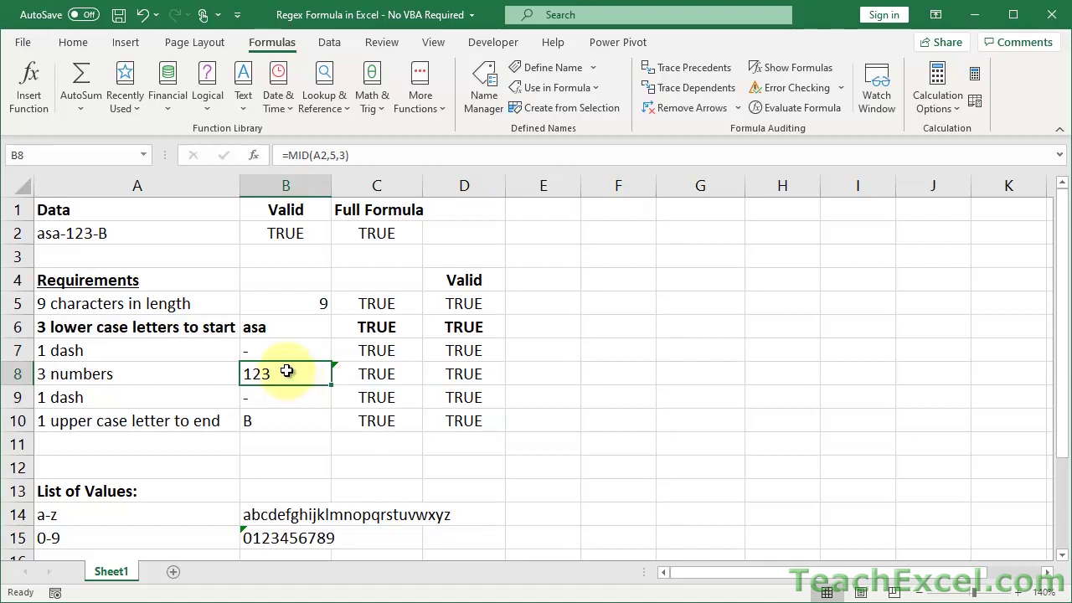
{"action": "double_click", "coordinate": [286, 371]}
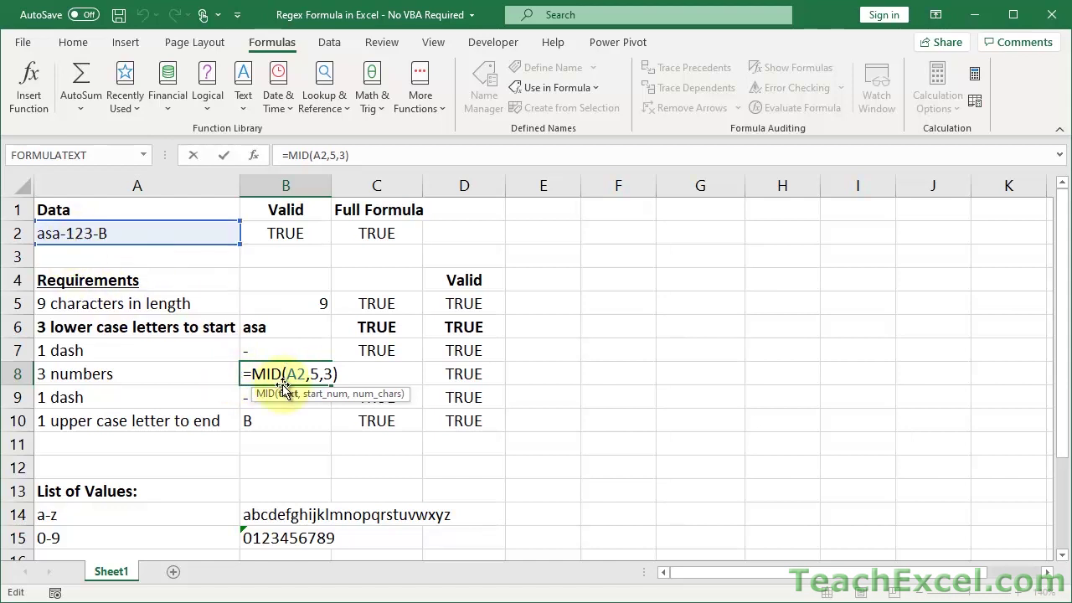
{"action": "key", "text": "ctrl+Return"}
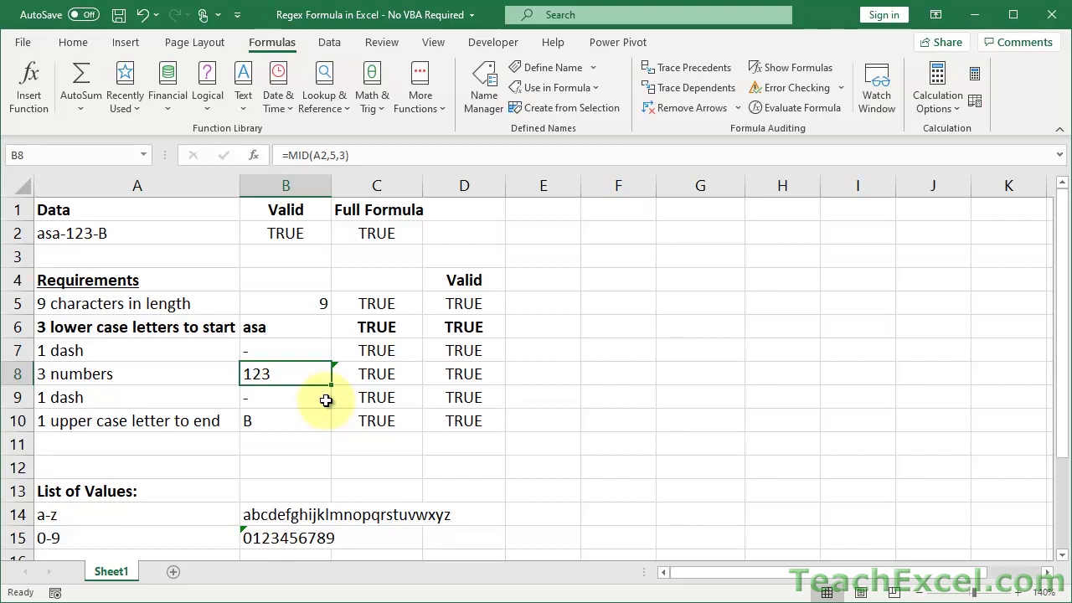
- Test whether B8 counts as a number by entering =ISNUMBER(B8) in E8, and review the formula
{"action": "left_click", "coordinate": [546, 376]}
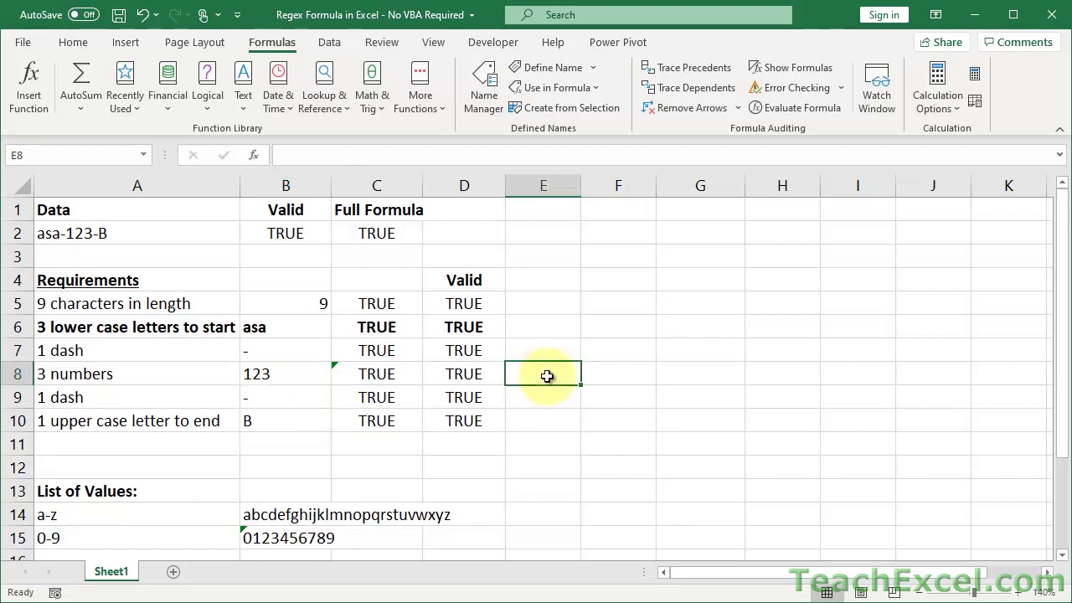
{"action": "type", "text": "=isnu"}
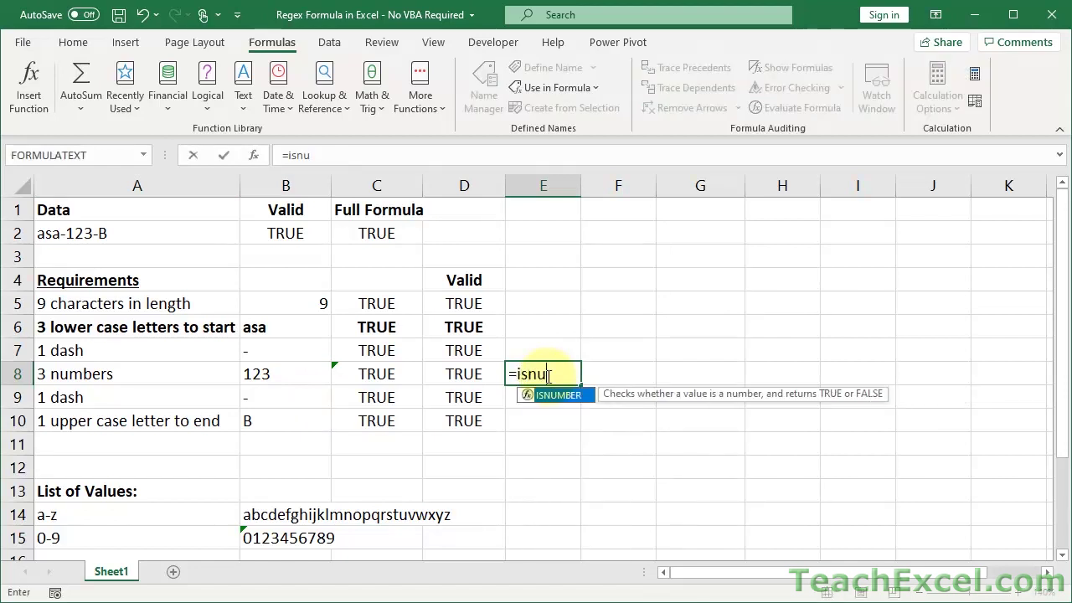
{"action": "key", "text": "Tab"}
{"action": "left_click", "coordinate": [260, 373]}
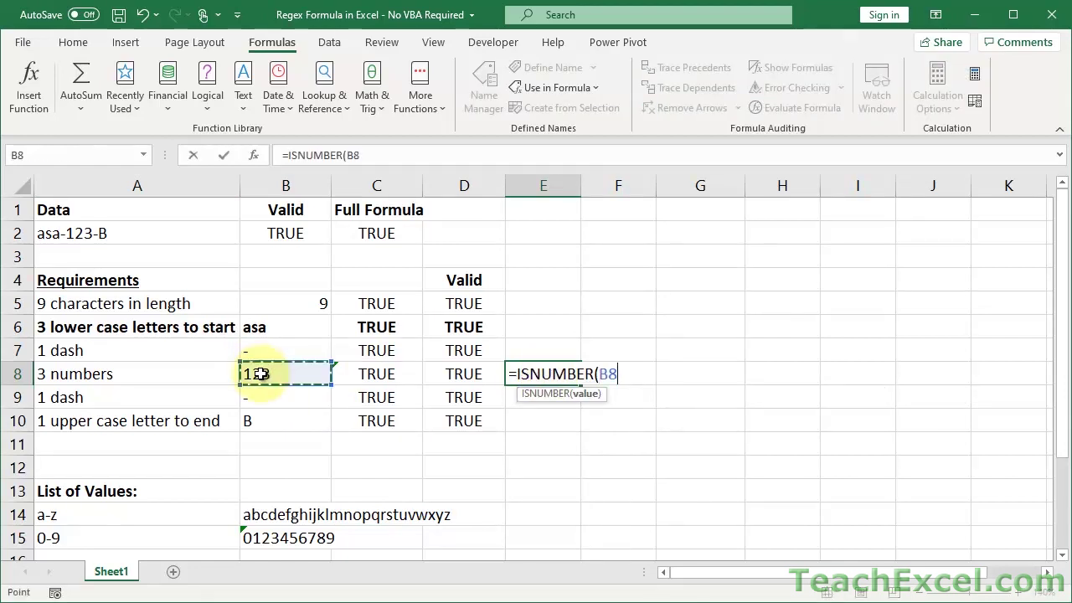
{"action": "key", "text": "ctrl+Return"}
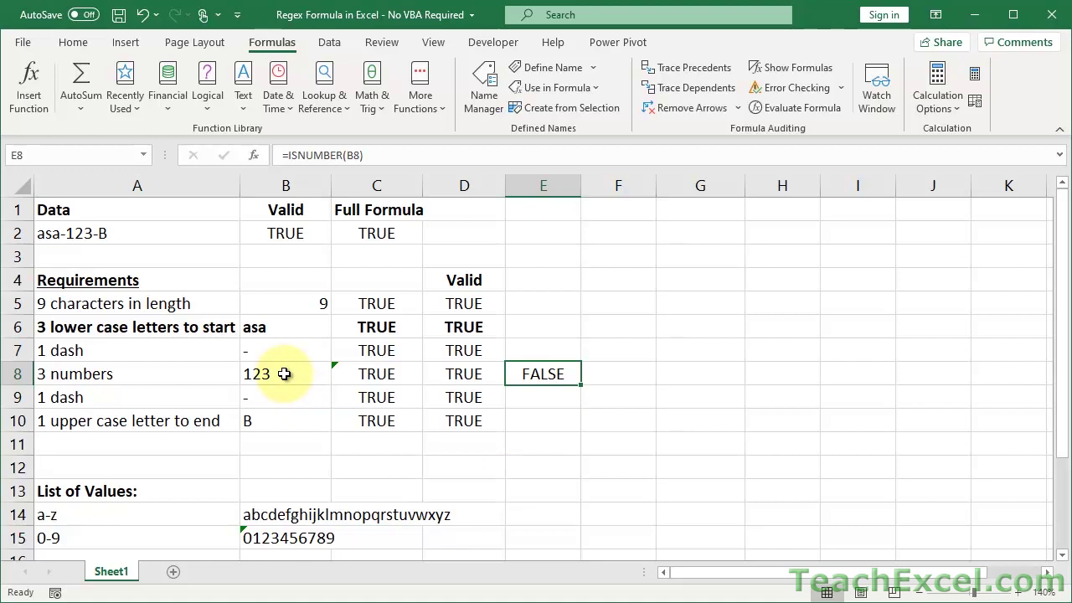
{"action": "double_click", "coordinate": [542, 376]}
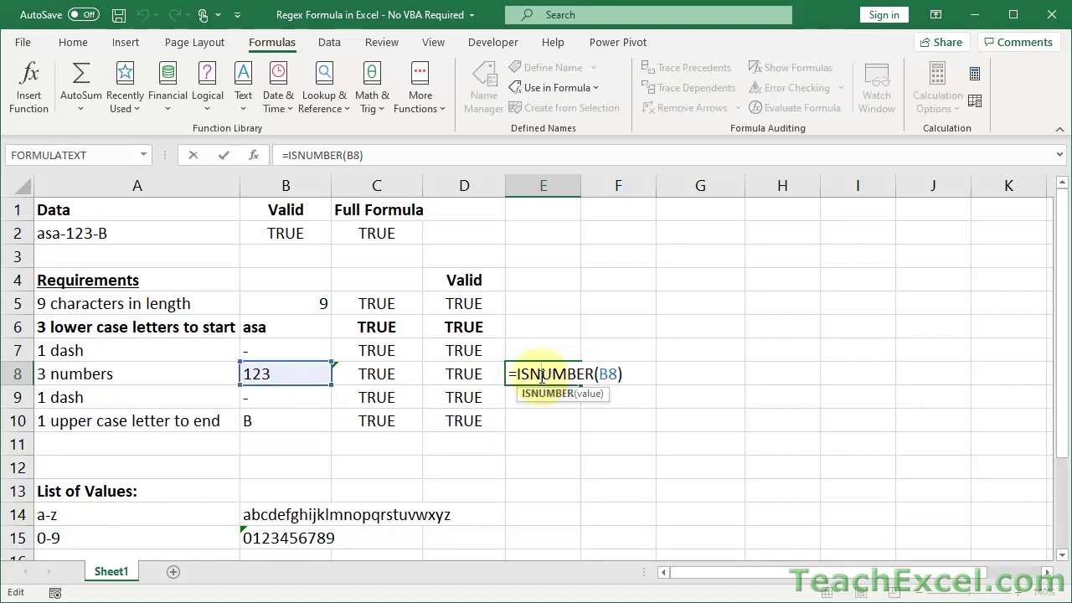
{"action": "key", "text": "ctrl+Return"}
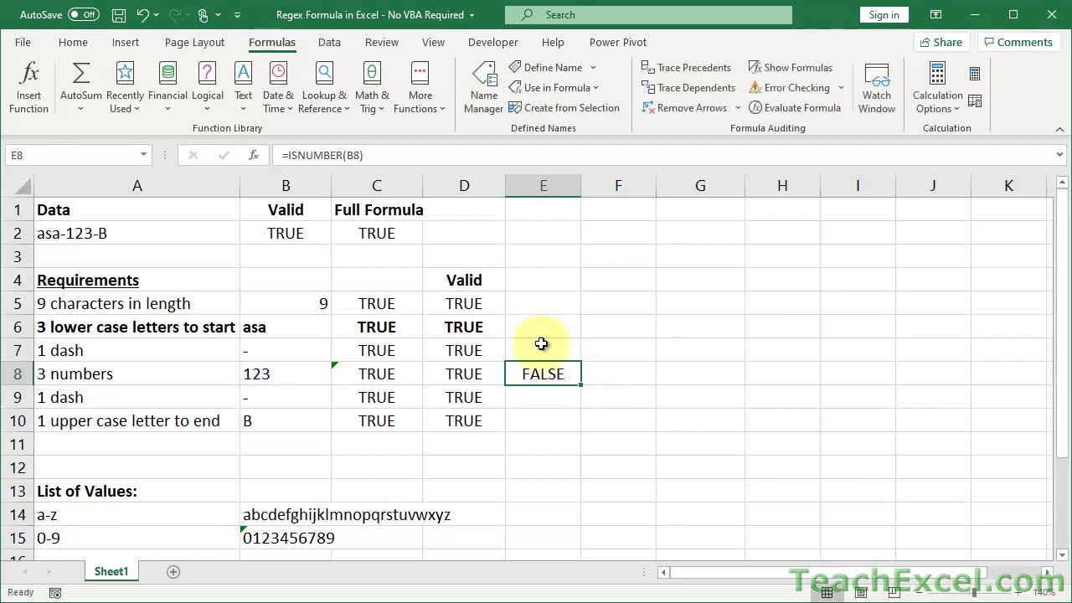
- Enter 123 in E7 to compare a real number with the extracted text in B8, and clear E7
{"action": "left_click", "coordinate": [542, 344]}
{"action": "type", "text": "123"}
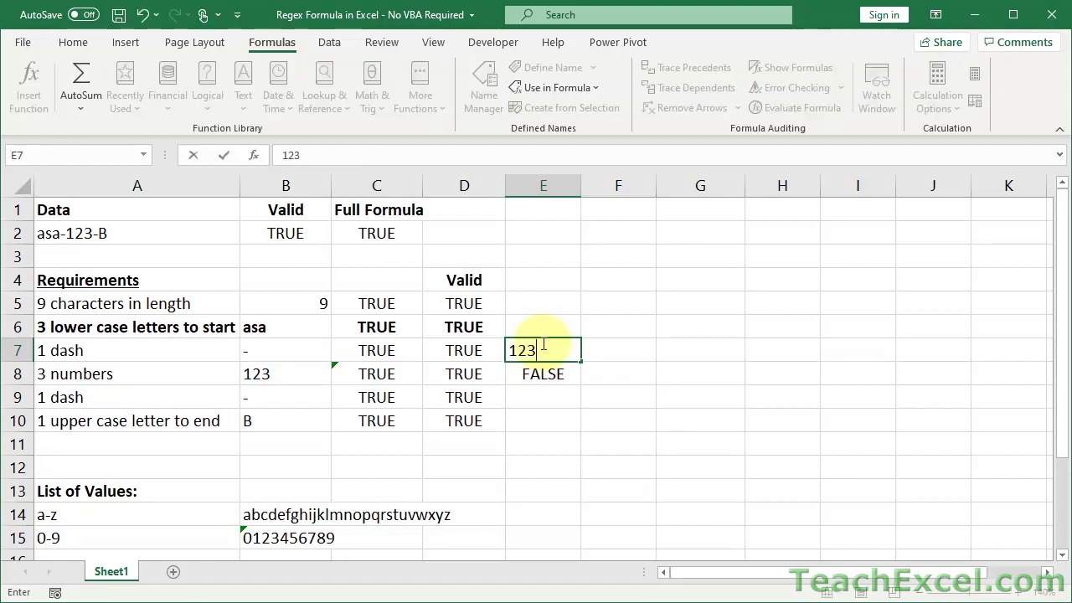
{"action": "key", "text": "Return"}
{"action": "left_click", "coordinate": [542, 344]}
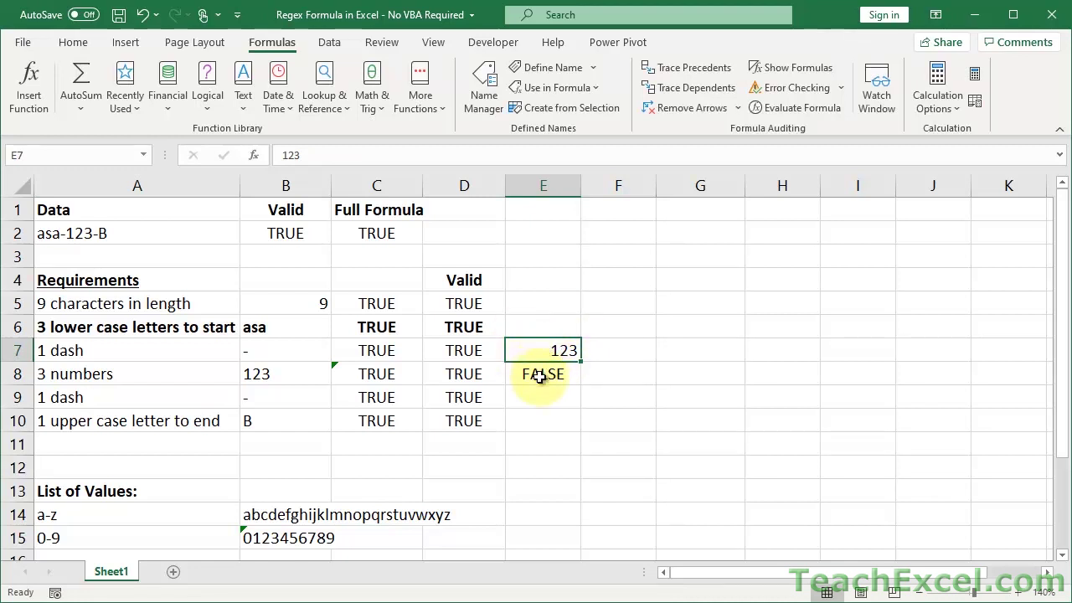
{"action": "left_click", "coordinate": [296, 369]}
{"action": "left_click", "coordinate": [549, 349]}
{"action": "key", "text": "Delete"}
- Review the ISNUMBER formula in E8, and convert the text in B8 to a number by entering =B8*1 in F8
{"action": "double_click", "coordinate": [548, 373]}
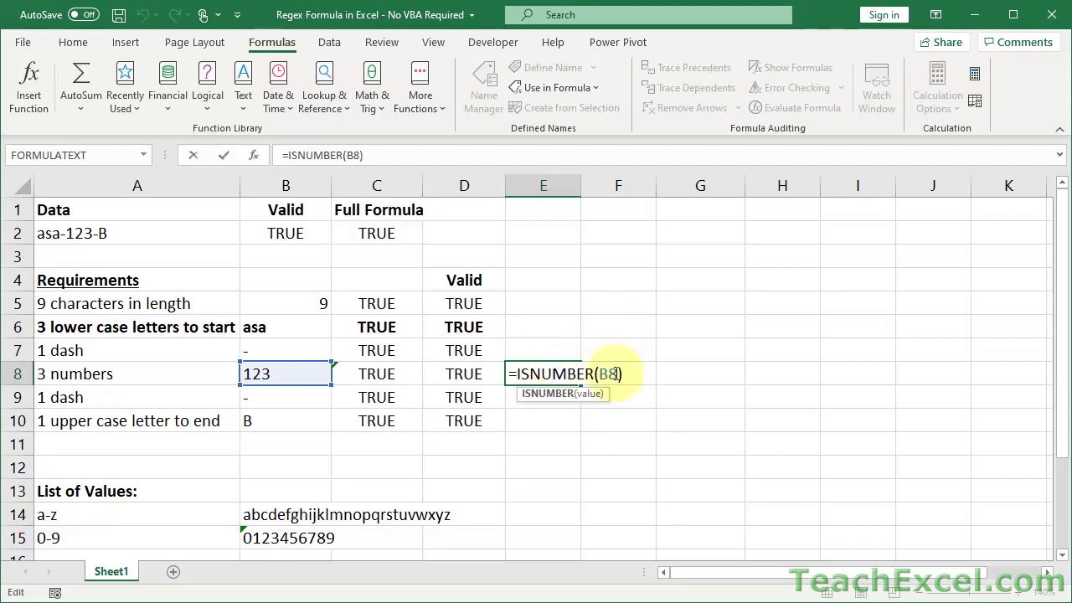
{"action": "key", "text": "Escape"}
{"action": "left_click", "coordinate": [632, 373]}
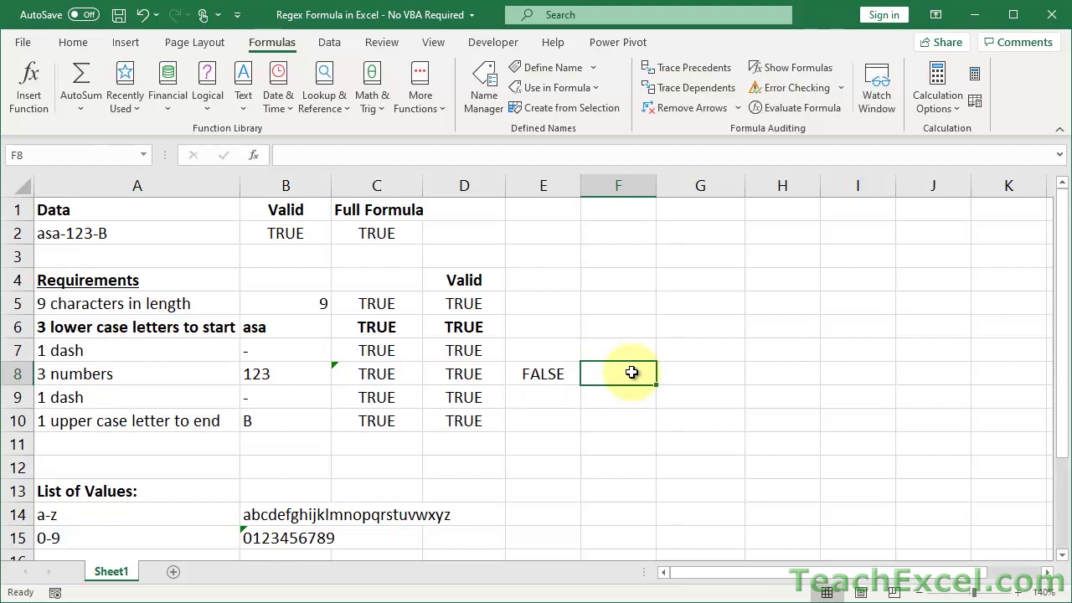
{"action": "type", "text": "="}
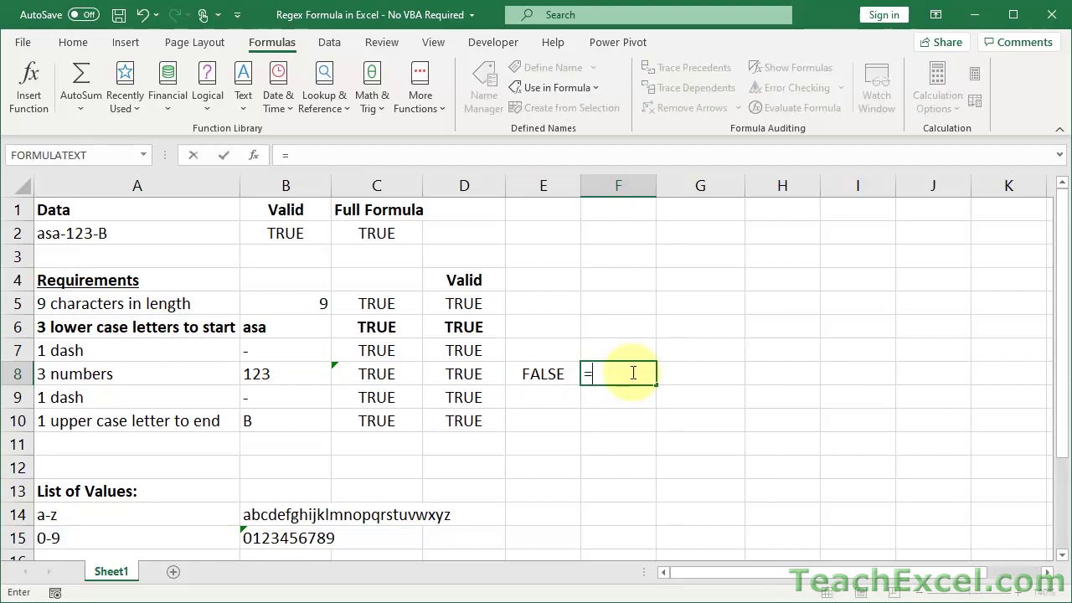
{"action": "left_click", "coordinate": [295, 370]}
{"action": "type", "text": "*1"}
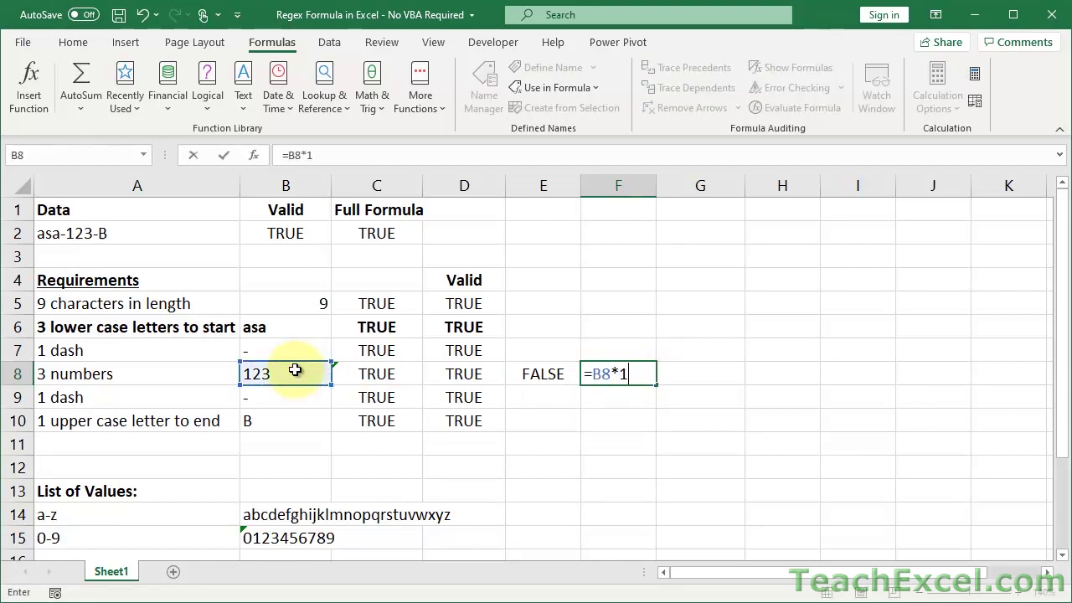
{"action": "key", "text": "Return"}
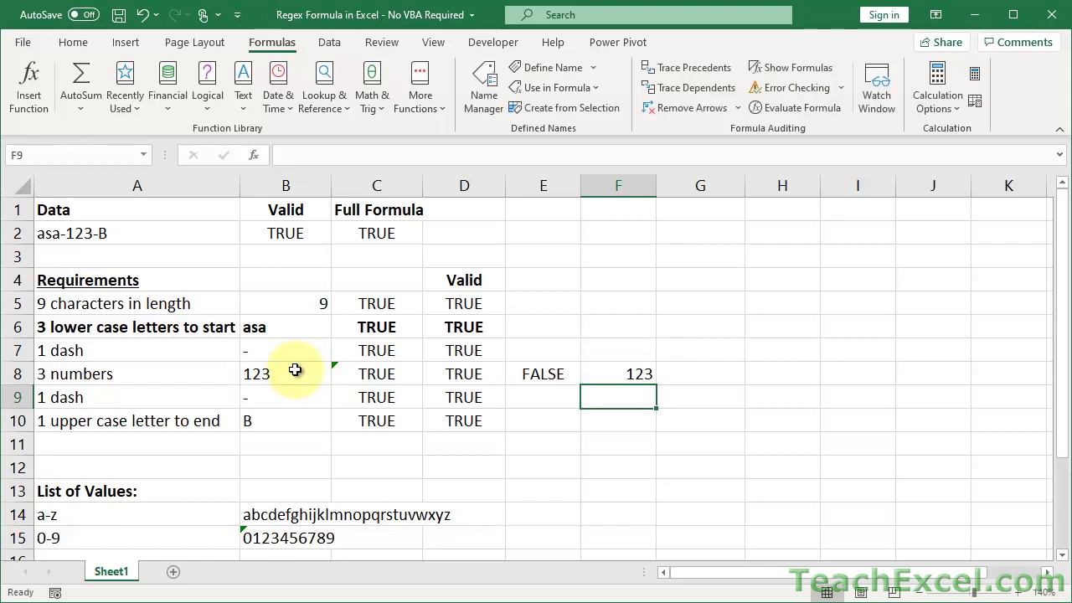
- Convert the extracted text in B8 to a number by entering =VALUE(B8) in G8
{"action": "left_click", "coordinate": [703, 374]}
{"action": "type", "text": "=val"}
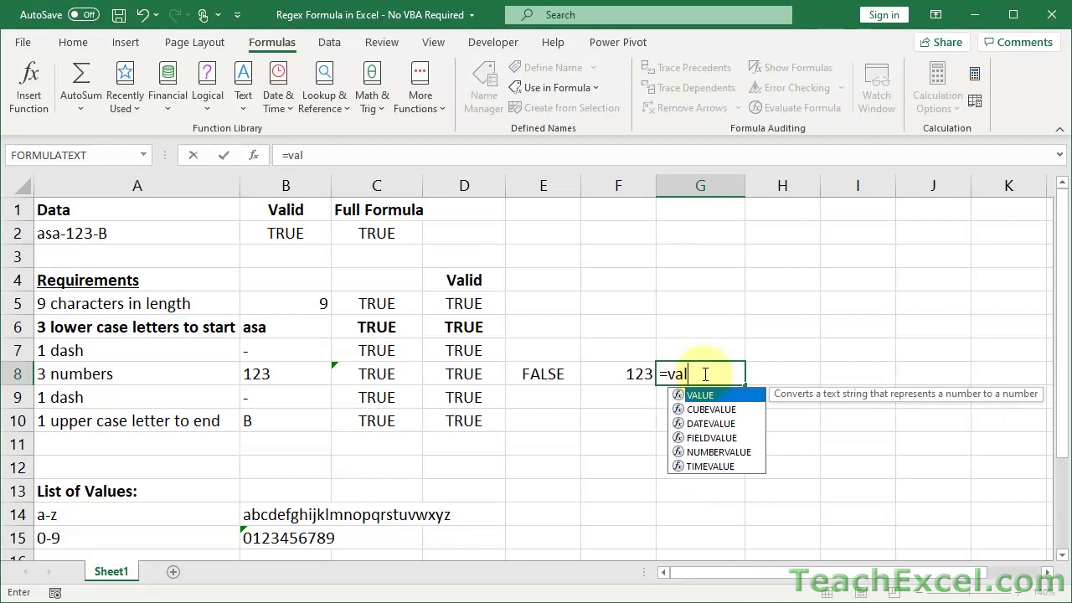
{"action": "key", "text": "Tab"}
{"action": "key", "text": "BackSpace"}
{"action": "key", "text": "BackSpace"}
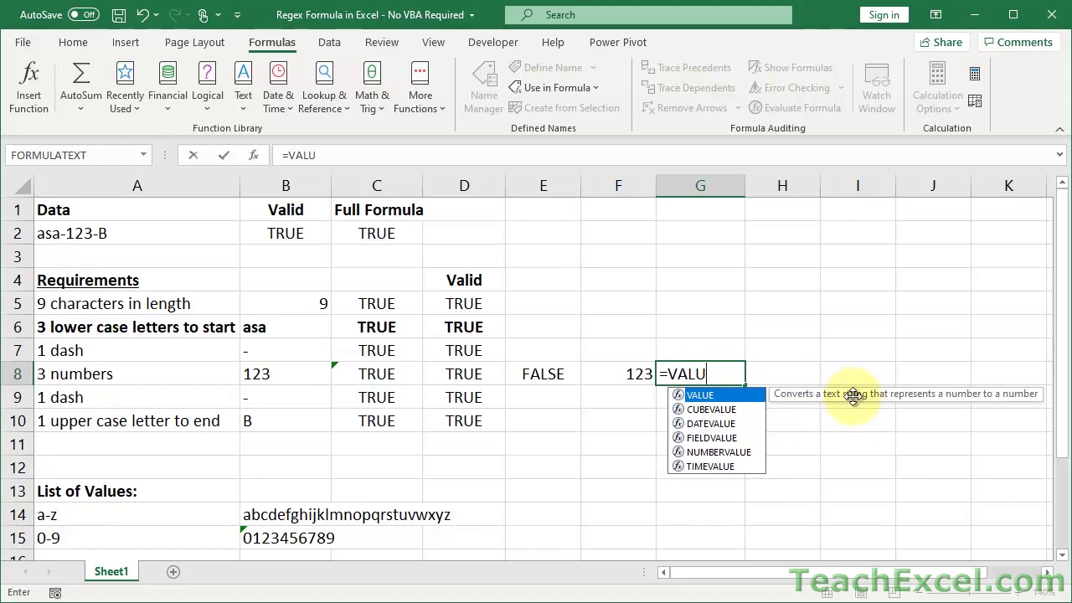
{"action": "key", "text": "Tab"}
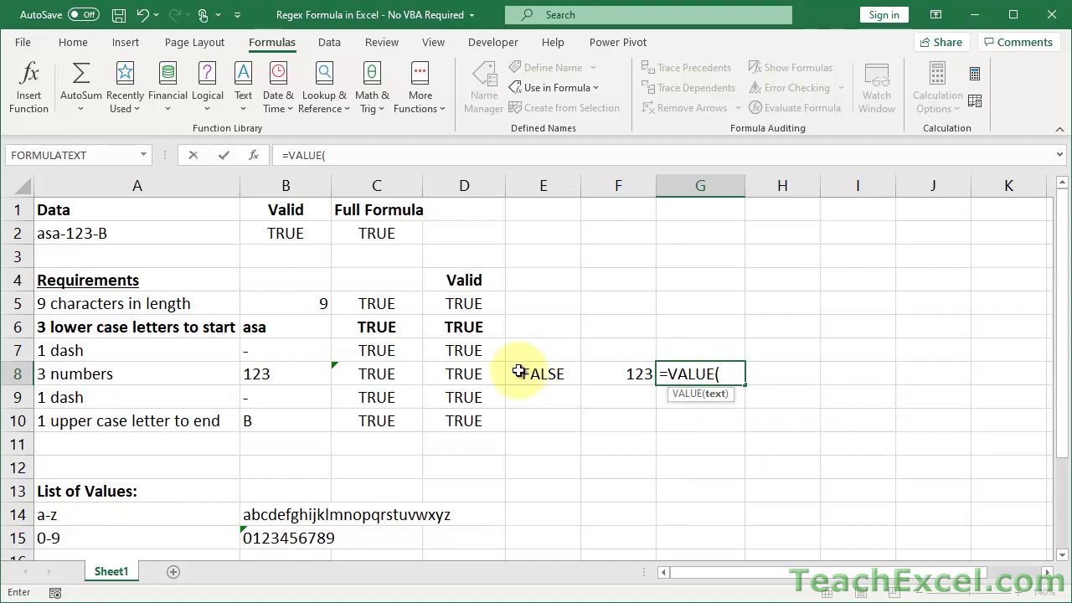
{"action": "left_click", "coordinate": [299, 375]}
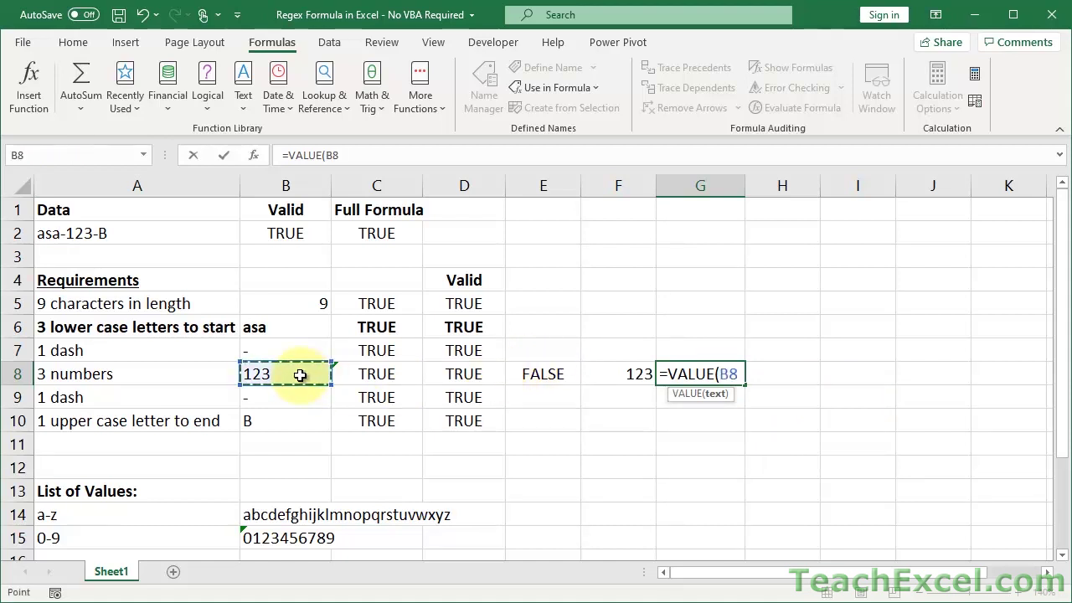
{"action": "key", "text": "Return"}
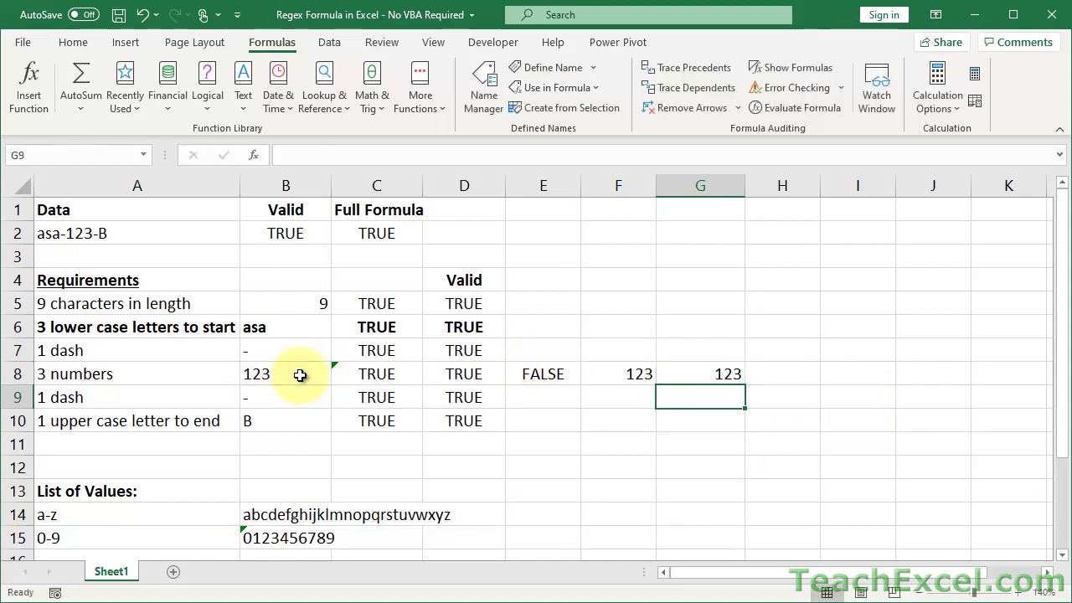
- Repoint the ISNUMBER test in E8 to the converted value so it reads =ISNUMBER(G8)
{"action": "left_click", "coordinate": [545, 373]}
{"action": "double_click", "coordinate": [541, 374]}
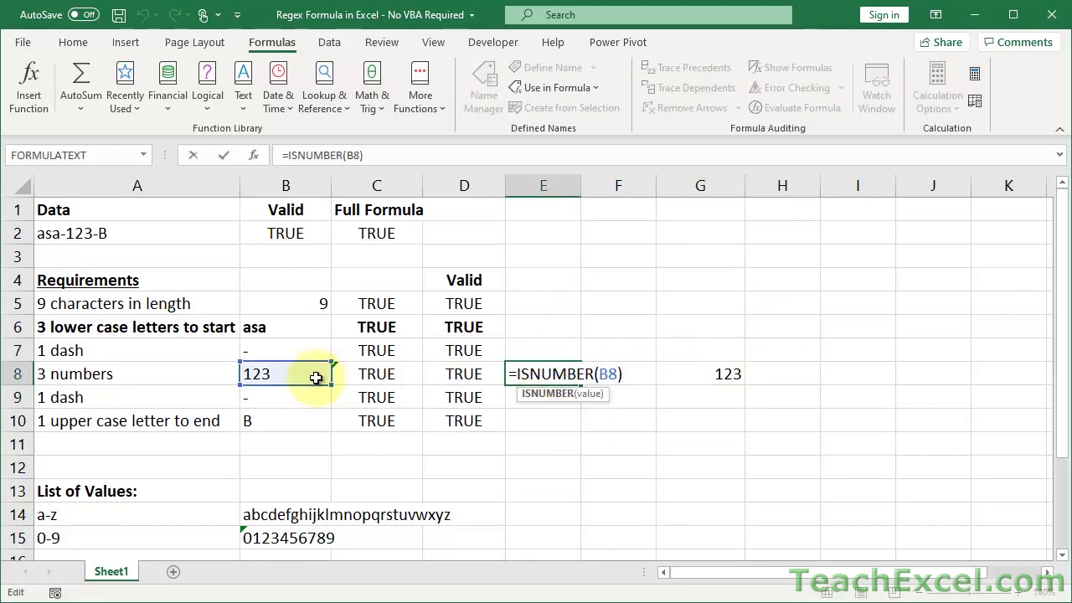
{"action": "left_click_drag", "start_coordinate": [311, 388], "coordinate": [706, 374]}
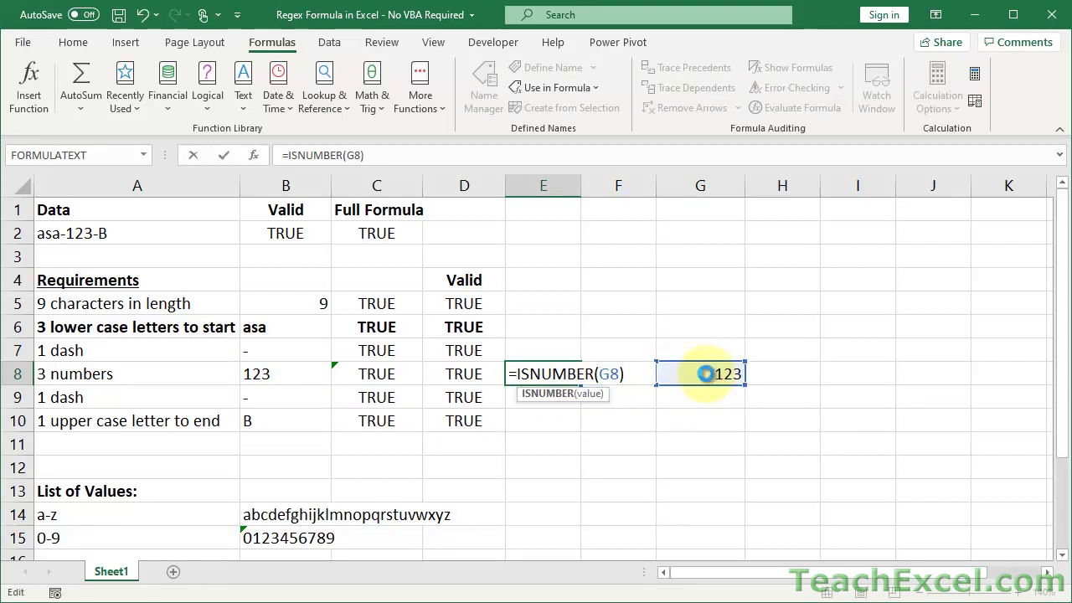
{"action": "key", "text": "ctrl+Return"}
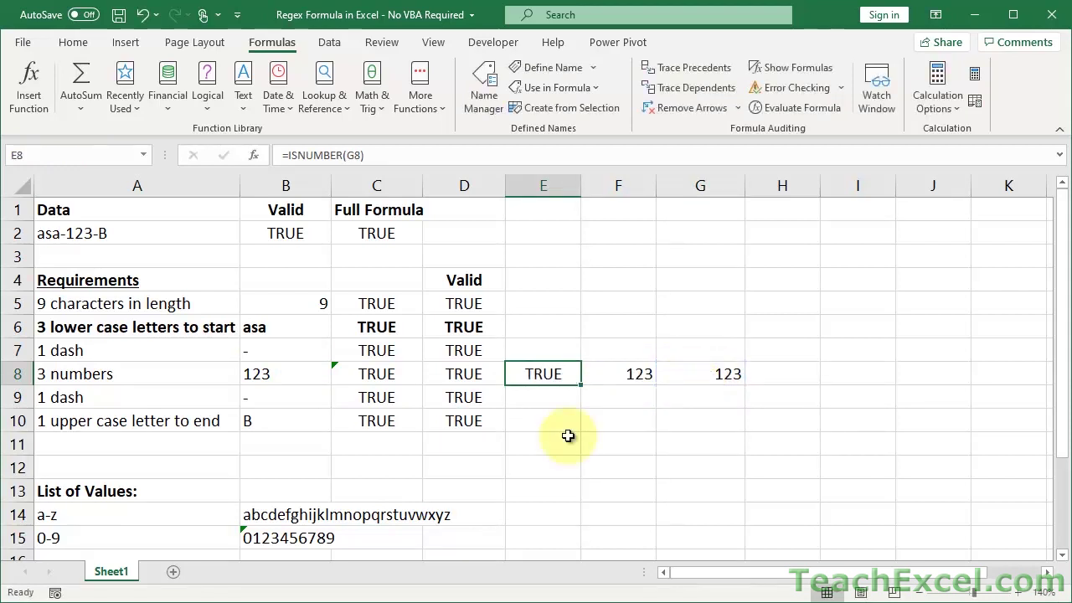
- Test the number checks with a letter among the digits by changing A2 to asa-1a3-B, and undo the change
{"action": "double_click", "coordinate": [86, 233]}
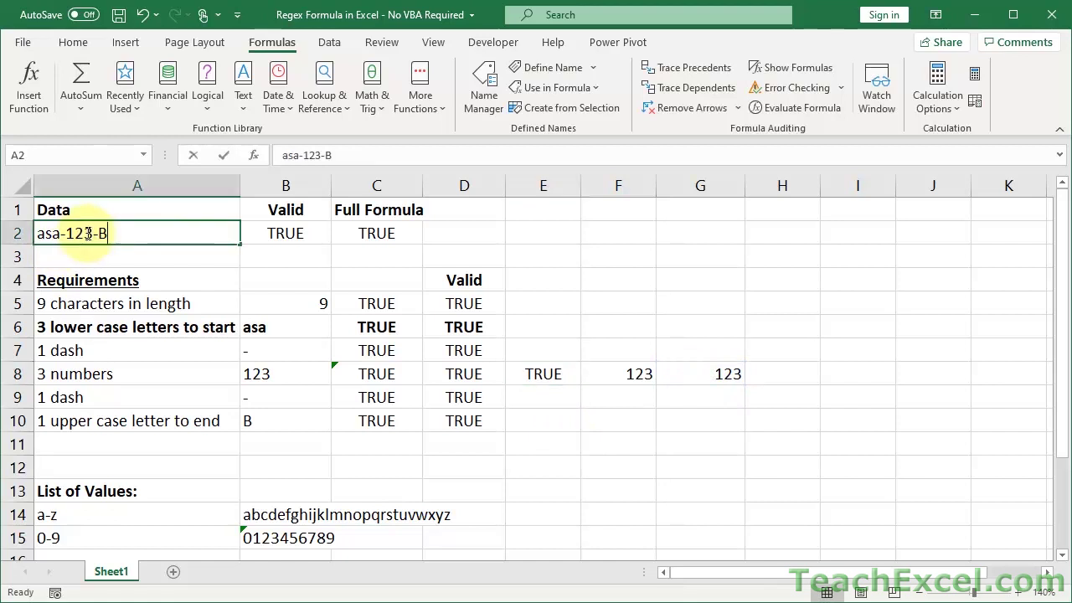
{"action": "key", "text": "BackSpace"}
{"action": "type", "text": "a"}
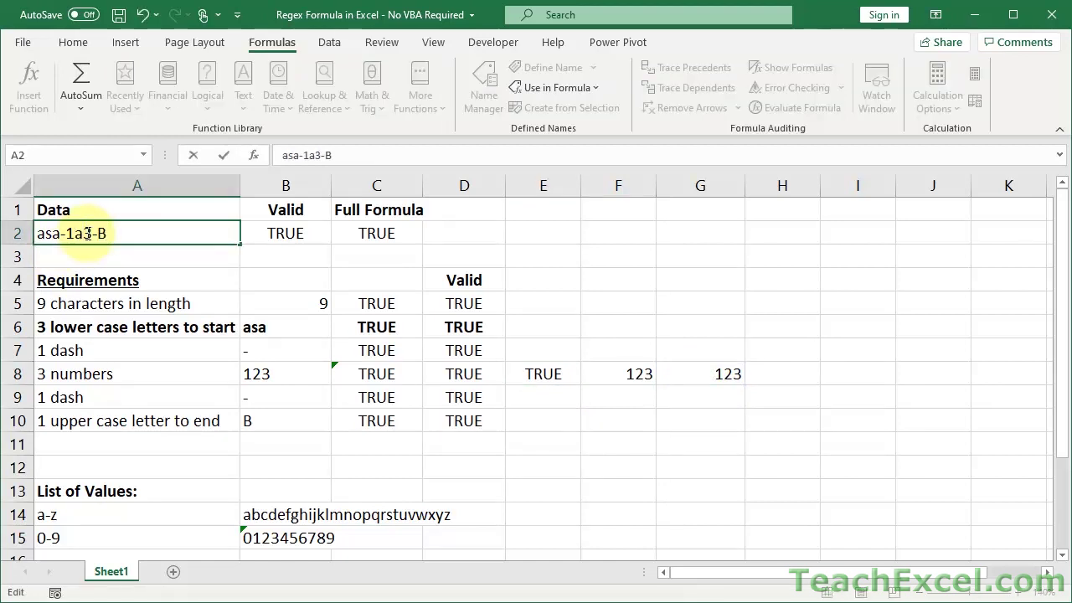
{"action": "key", "text": "Return"}
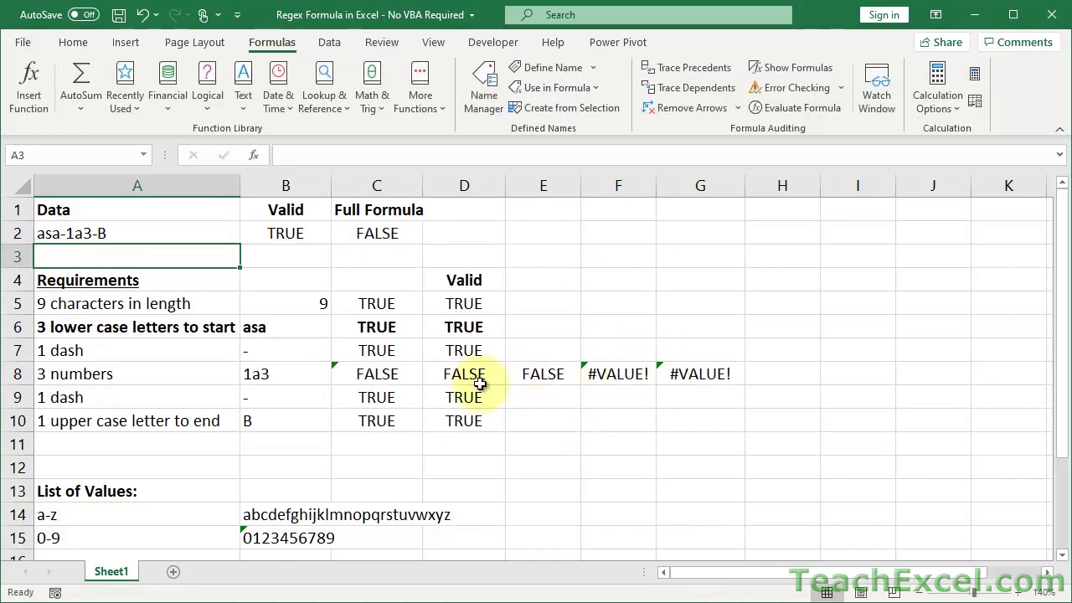
{"action": "key", "text": "ctrl+z"}
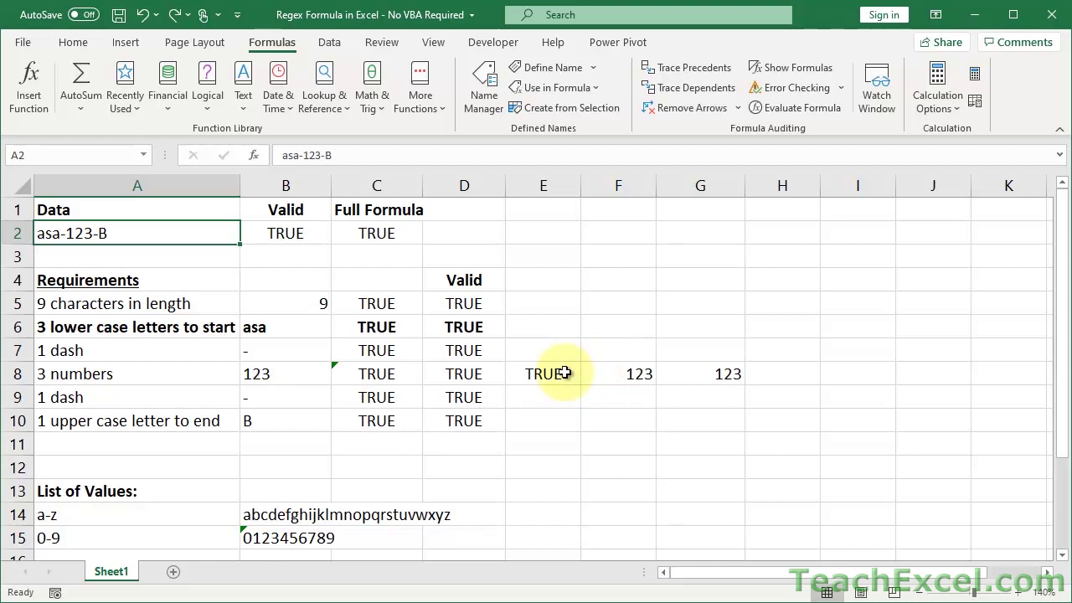
- Review the =ISNUMBER(VALUE(B8)) check in C8 and clear the test formulas from E8:G8
{"action": "double_click", "coordinate": [386, 376]}
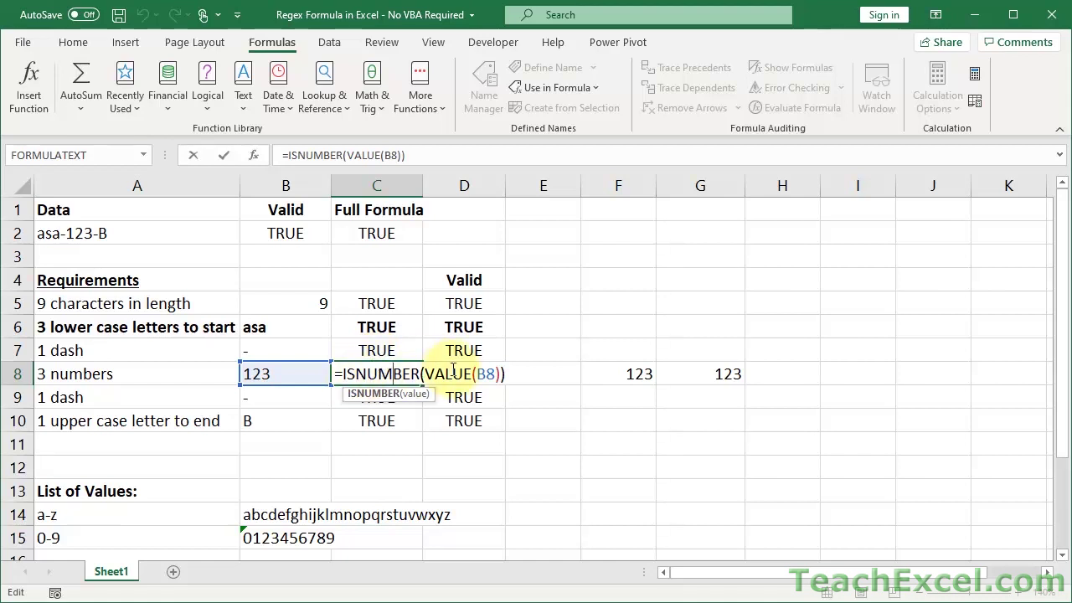
{"action": "key", "text": "ctrl+Return"}
{"action": "left_click_drag", "start_coordinate": [536, 374], "coordinate": [731, 374]}
{"action": "key", "text": "Delete"}
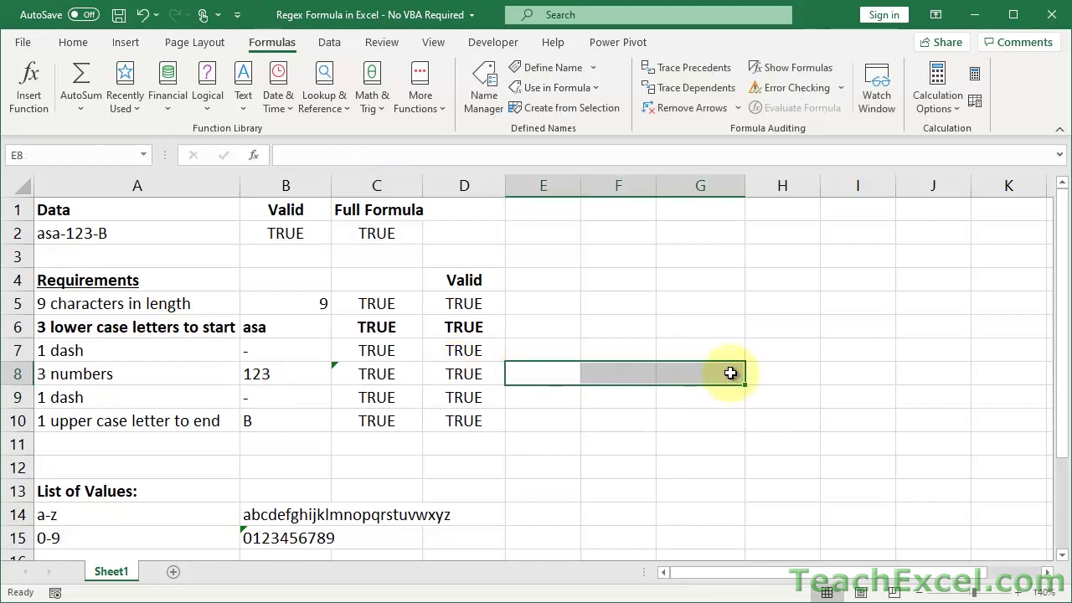
- Inspect the RIGHT formula in B10 that extracts the last character of A2
{"action": "left_click", "coordinate": [294, 419]}
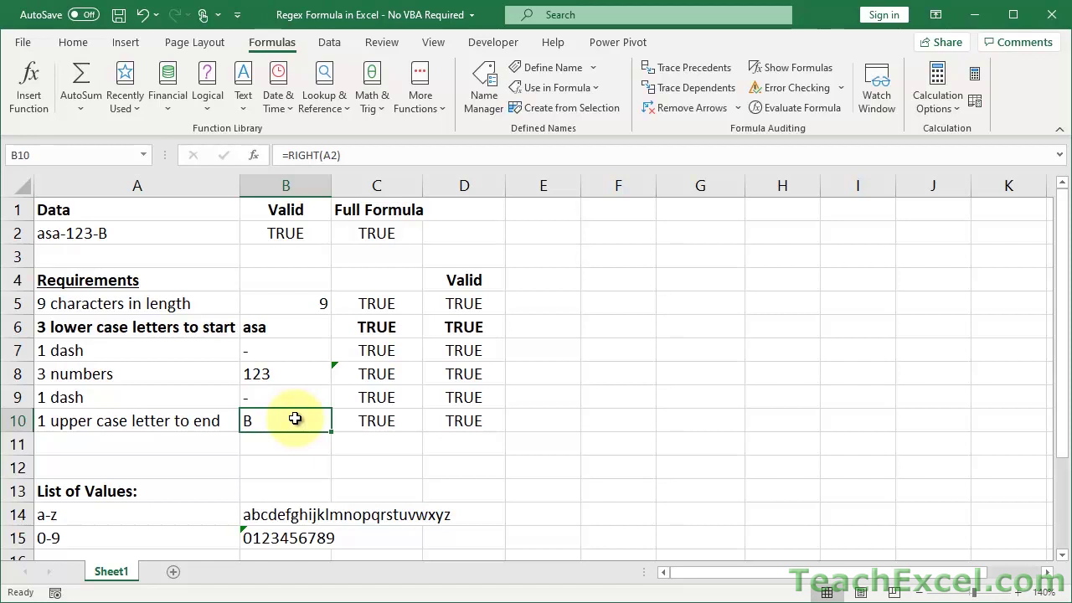
{"action": "double_click", "coordinate": [295, 419]}
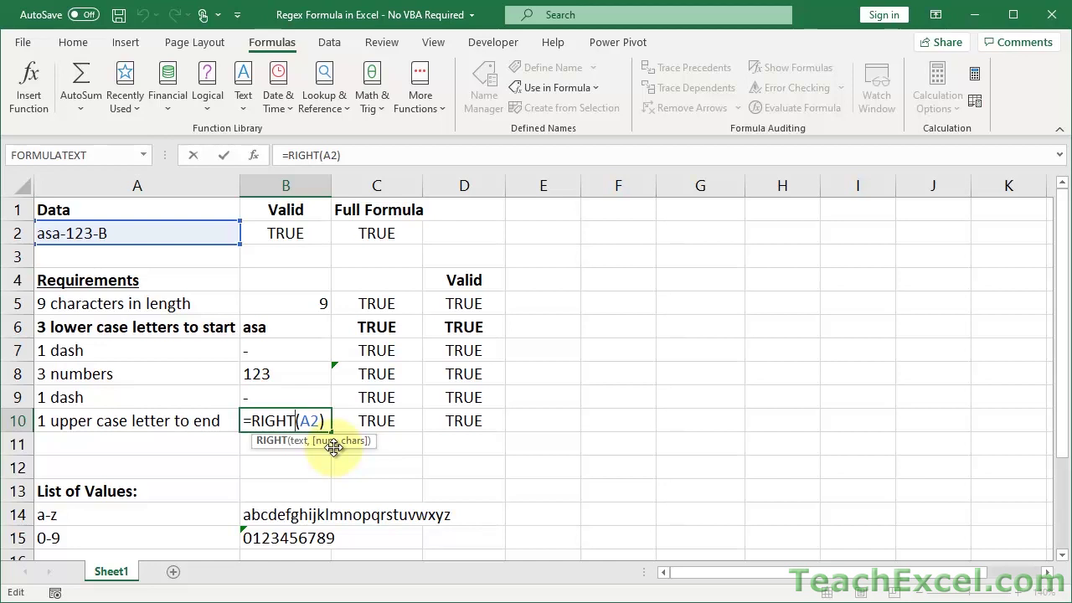
{"action": "key", "text": "ctrl+Return"}
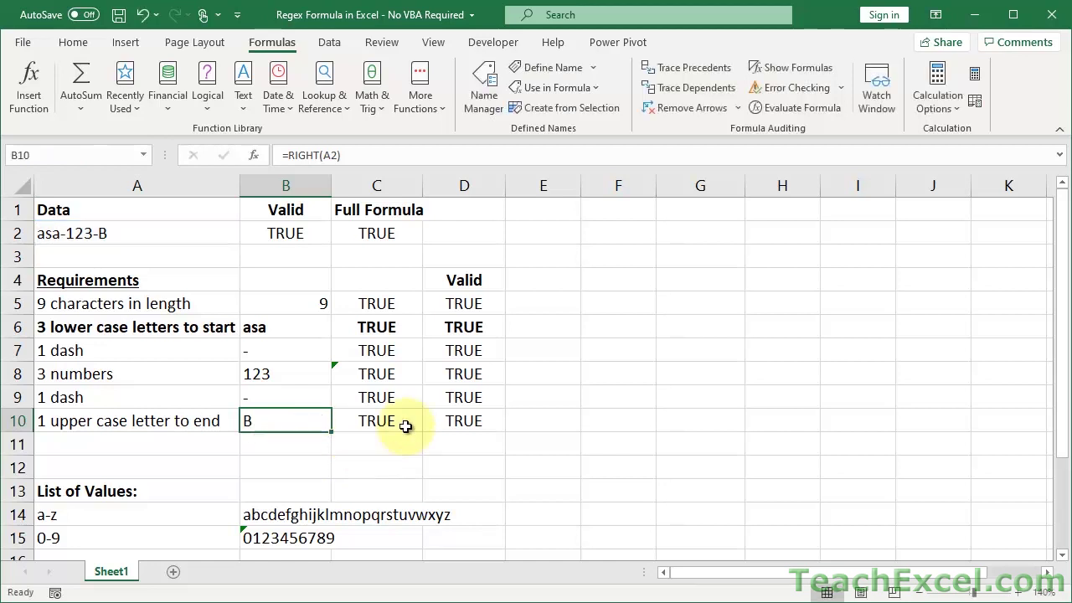
- Examine how the C10 formula looks up B10 in the upper-case alphabetLower list using ISNUMBER, FIND and UPPER
{"action": "double_click", "coordinate": [372, 419]}
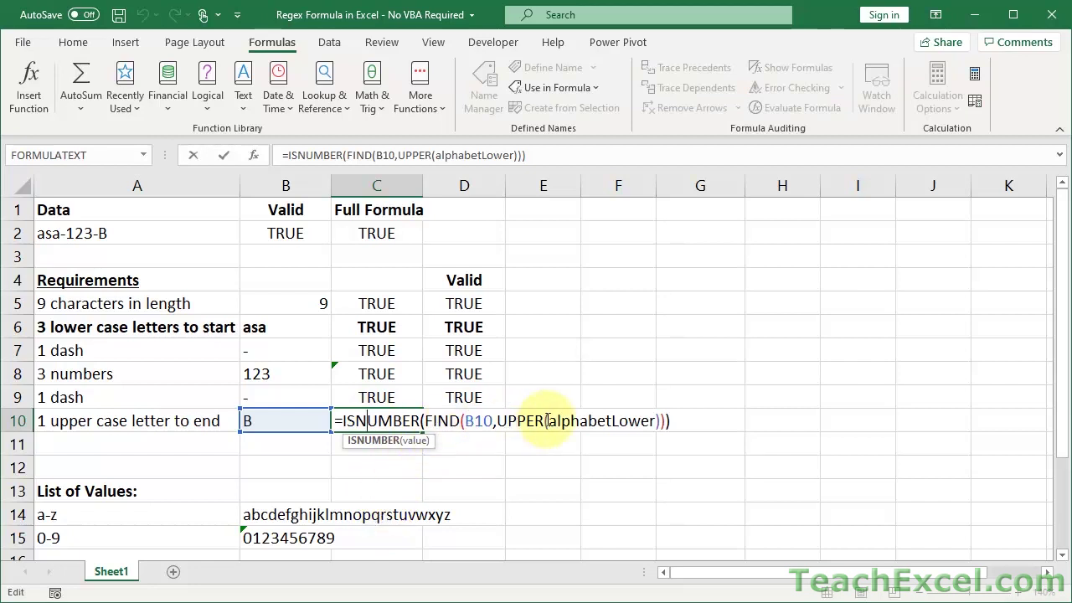
{"action": "double_click", "coordinate": [574, 420]}
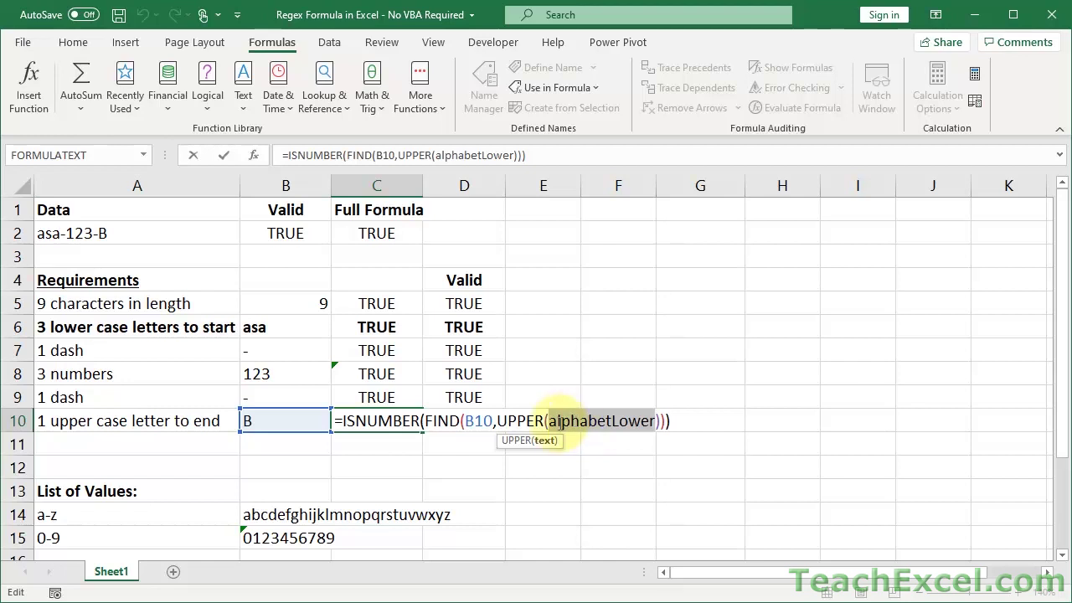
{"action": "left_click", "coordinate": [439, 421]}
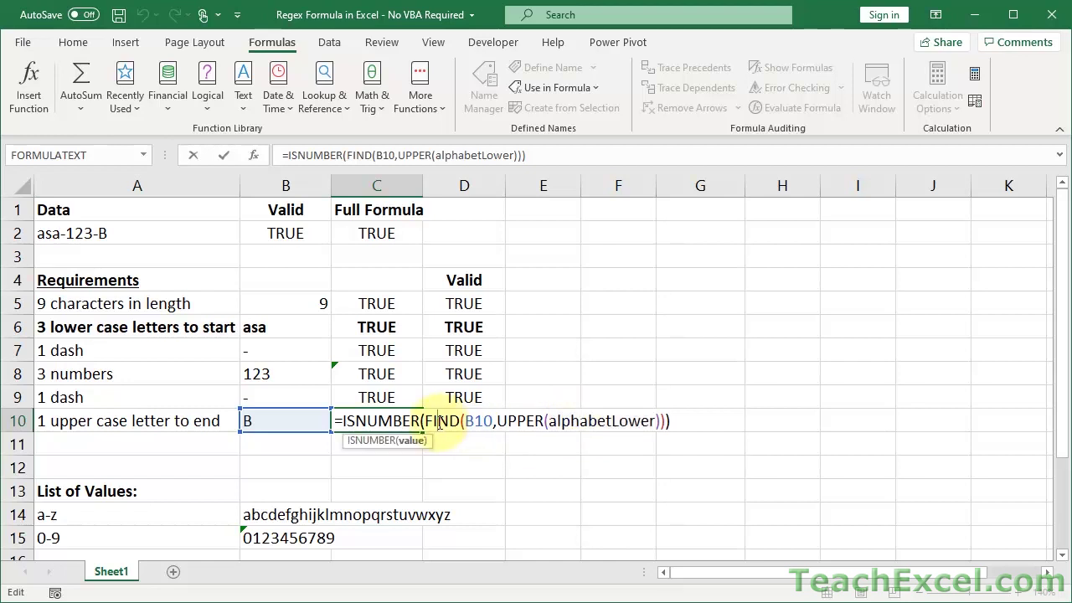
{"action": "left_click_drag", "start_coordinate": [465, 421], "coordinate": [493, 423]}
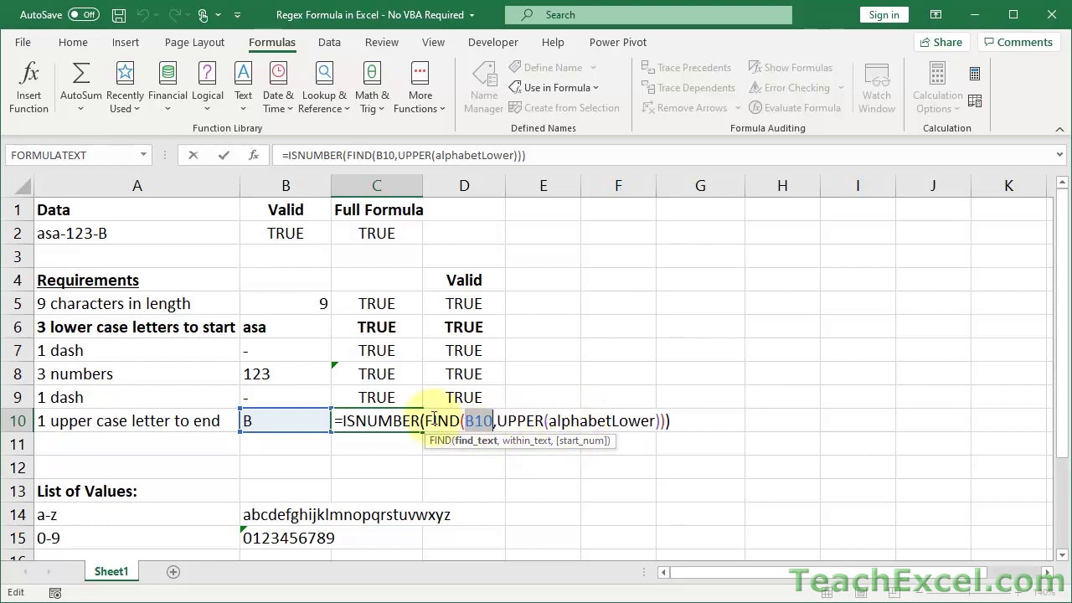
{"action": "left_click", "coordinate": [293, 421]}
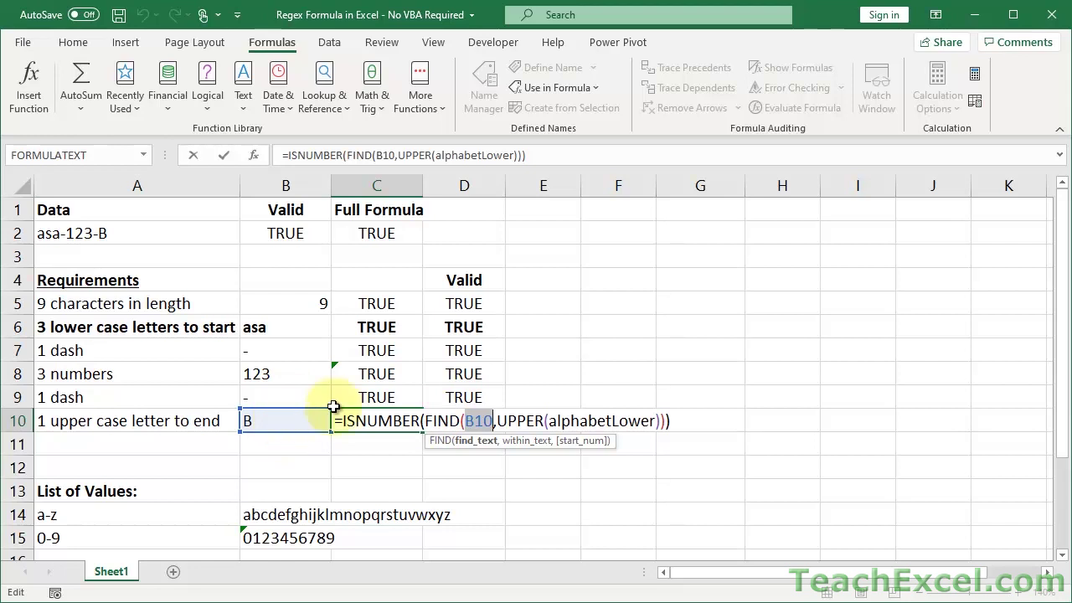
{"action": "double_click", "coordinate": [590, 421]}
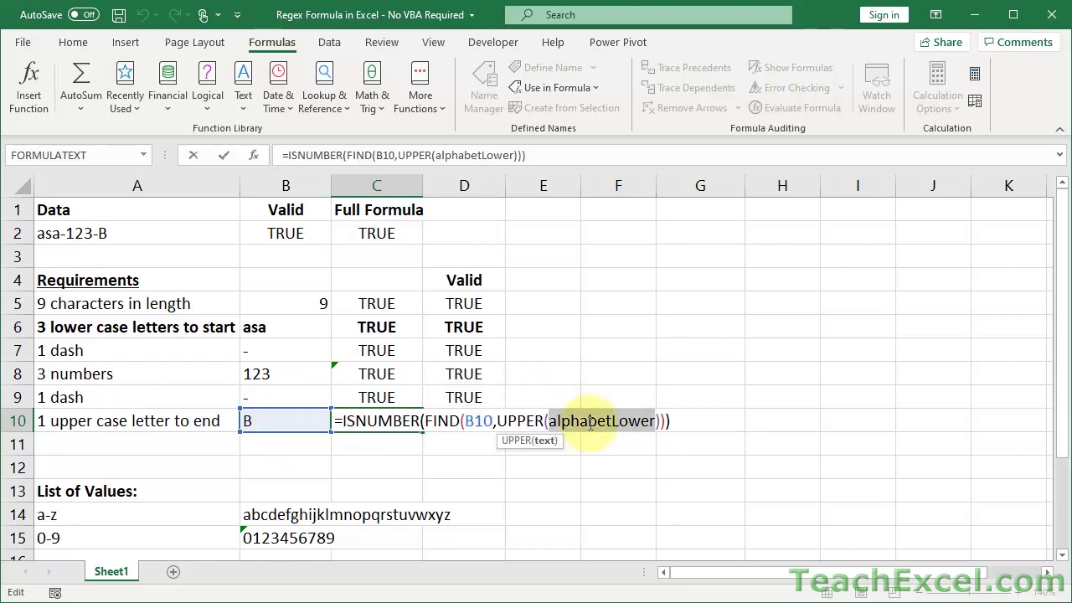
{"action": "left_click", "coordinate": [441, 423]}
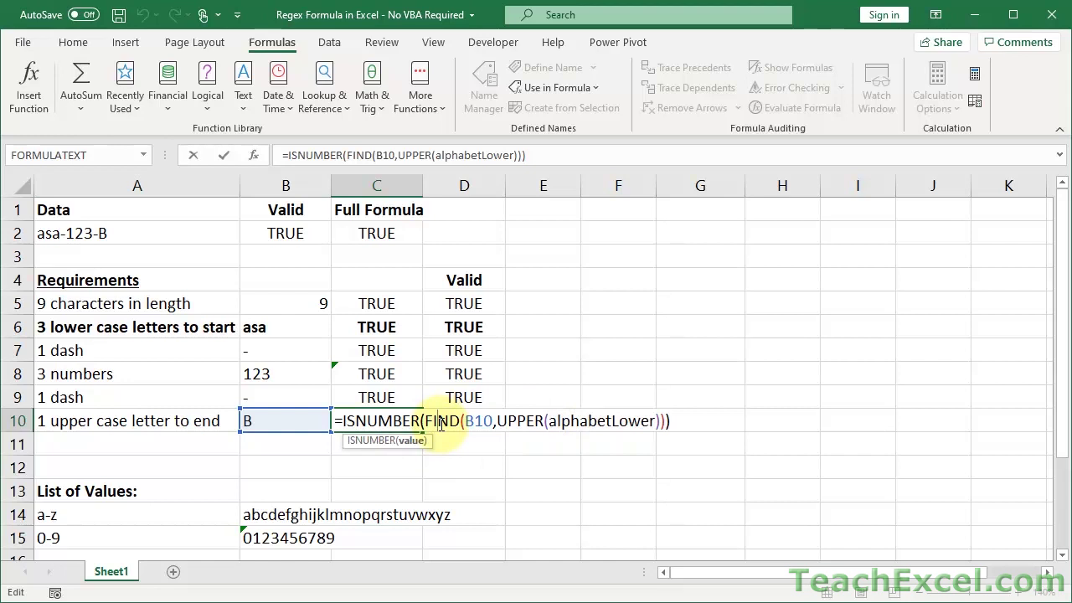
{"action": "double_click", "coordinate": [383, 421]}
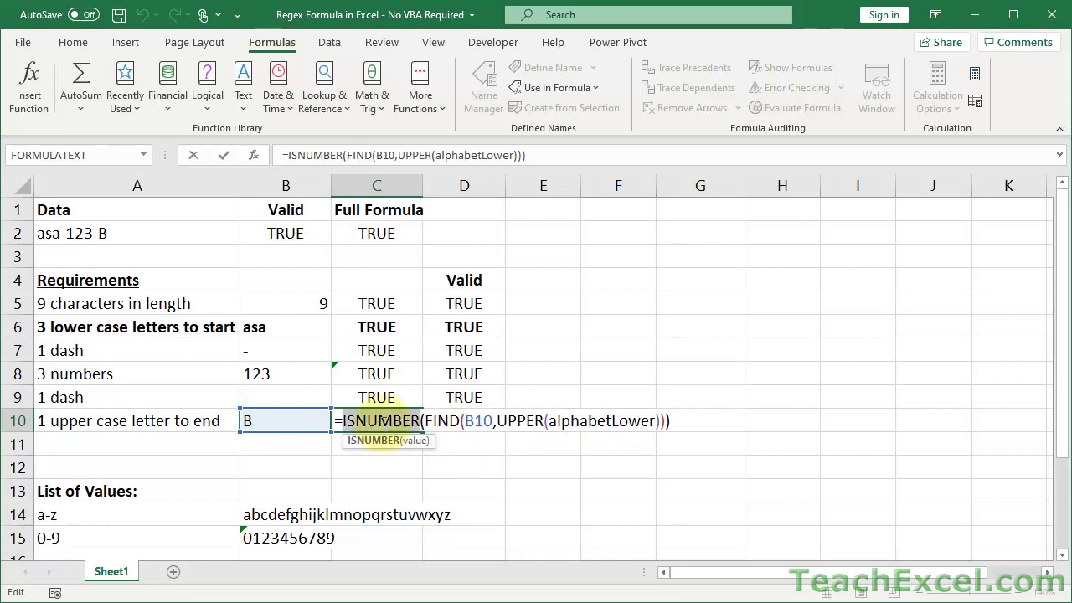
- Evaluate the FIND expression inside the C10 formula, evaluate the whole ISNUMBER call, discard the edit and reopen the original formula
{"action": "left_click_drag", "start_coordinate": [423, 421], "coordinate": [669, 415]}
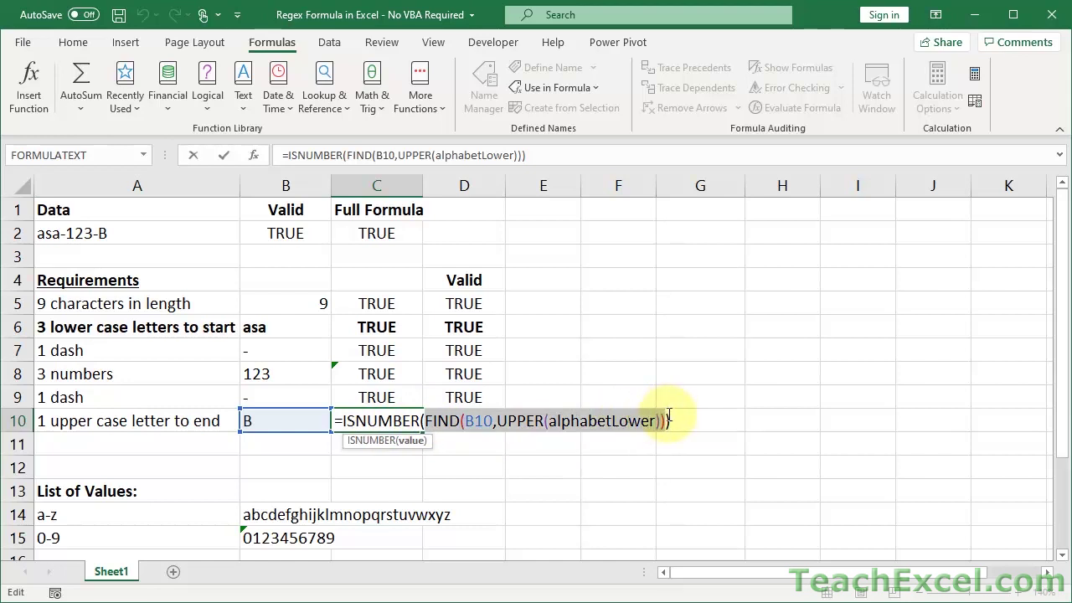
{"action": "type", "text": "2"}
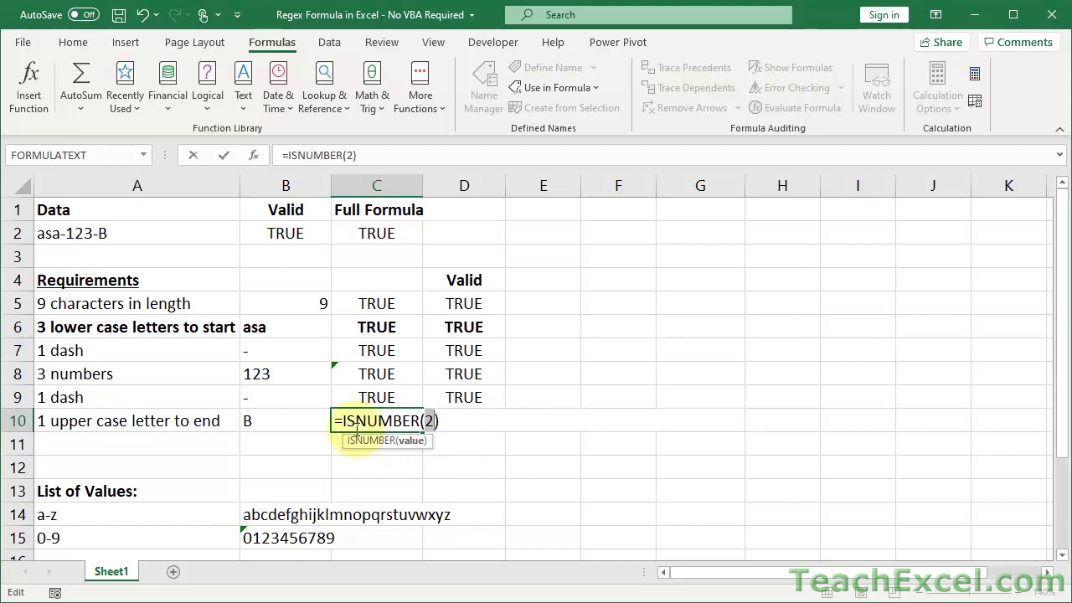
{"action": "left_click_drag", "start_coordinate": [343, 420], "coordinate": [527, 417]}
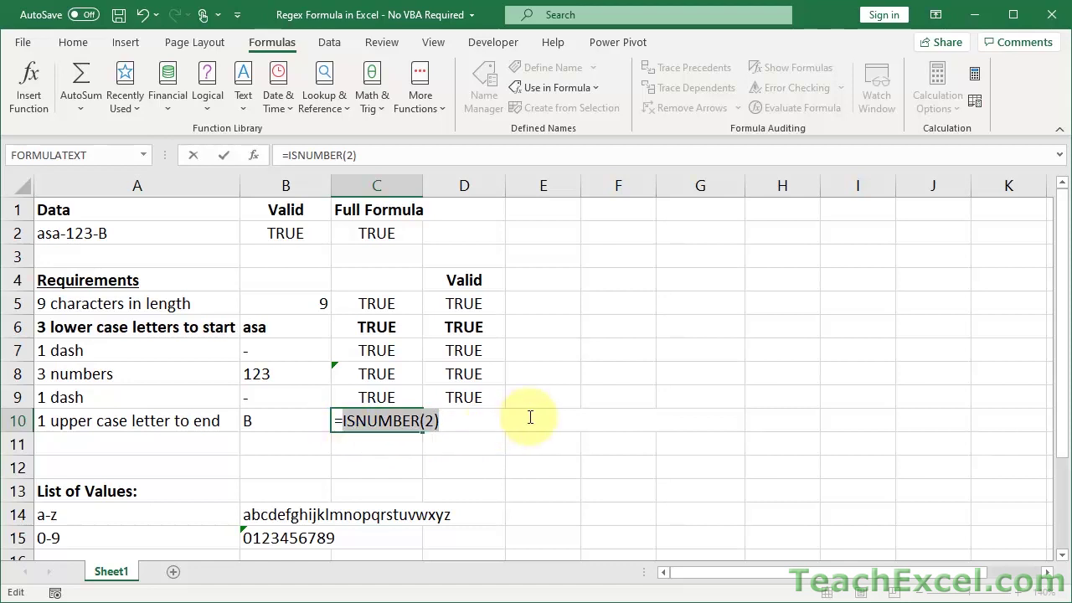
{"action": "key", "text": "F9"}
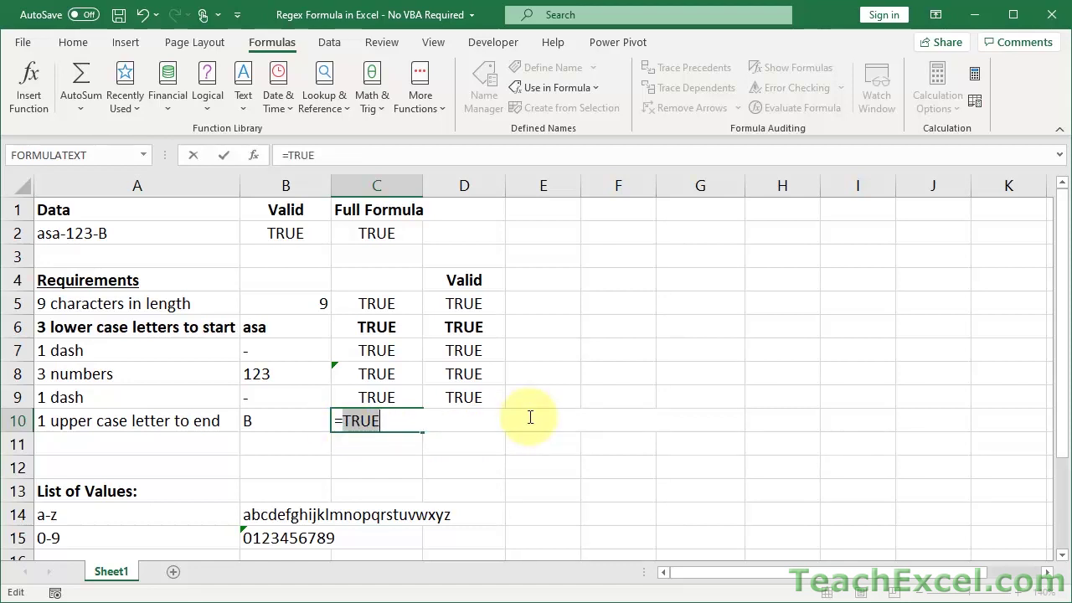
{"action": "key", "text": "Escape"}
{"action": "double_click", "coordinate": [394, 421]}
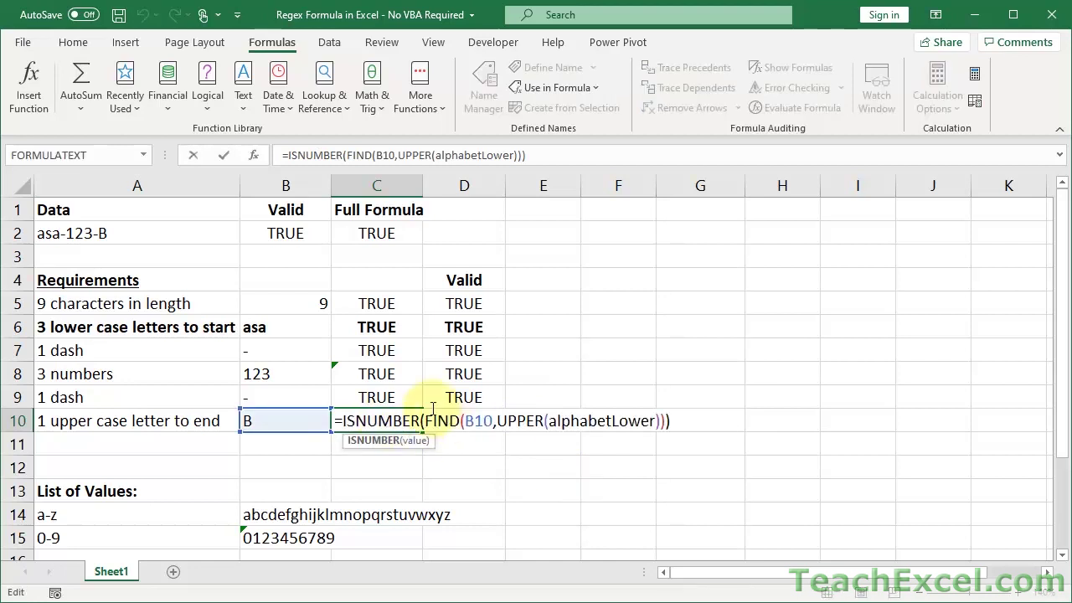
- Evaluate alphabetLower inside the C10 formula, followed by the whole UPPER call around it
{"action": "left_click", "coordinate": [434, 421]}
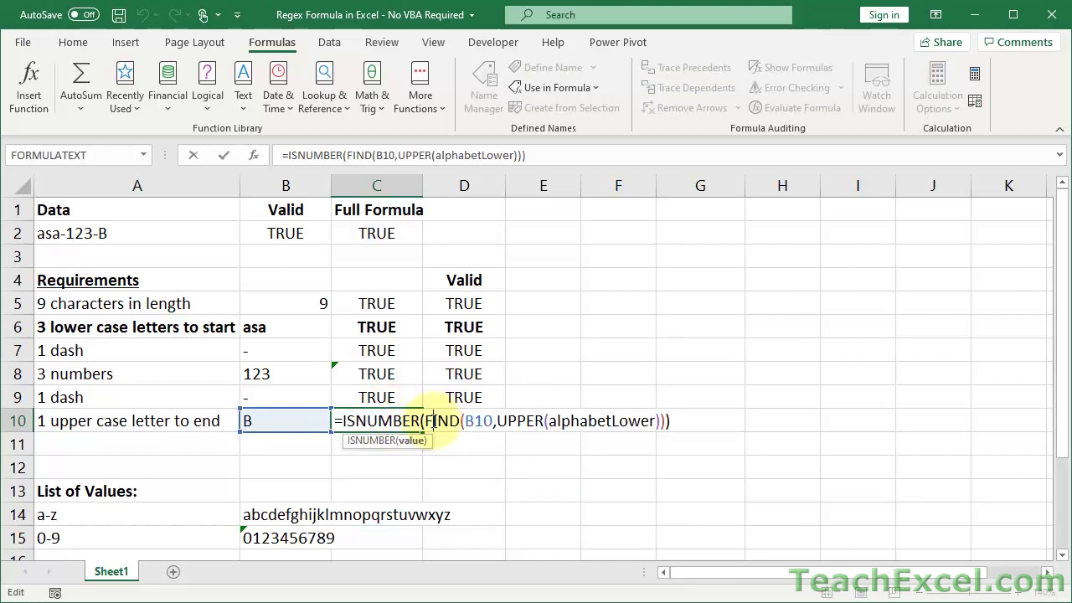
{"action": "double_click", "coordinate": [518, 420]}
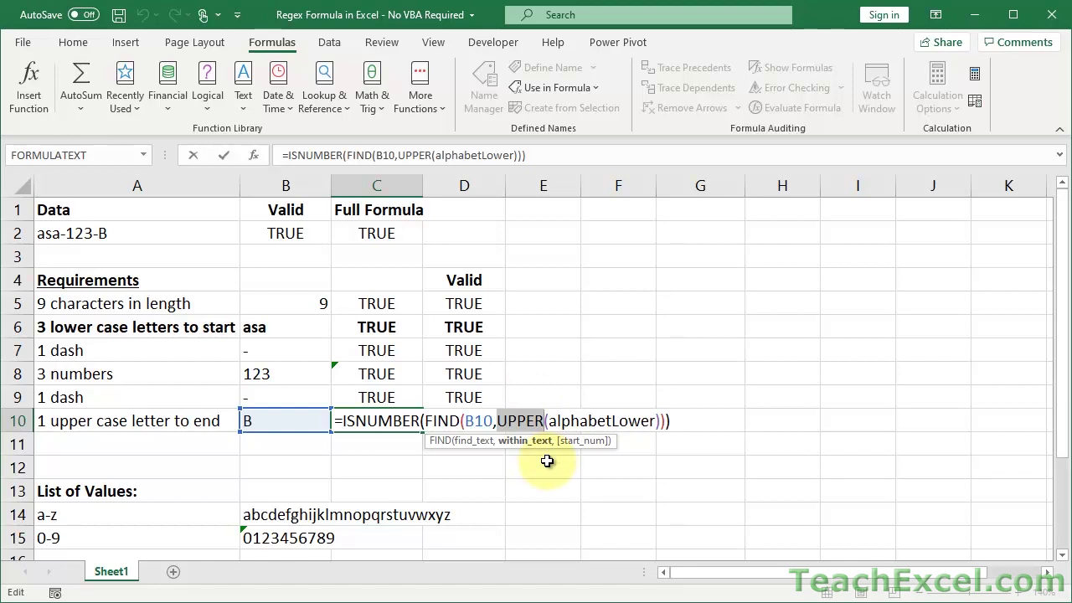
{"action": "left_click_drag", "start_coordinate": [550, 420], "coordinate": [659, 420]}
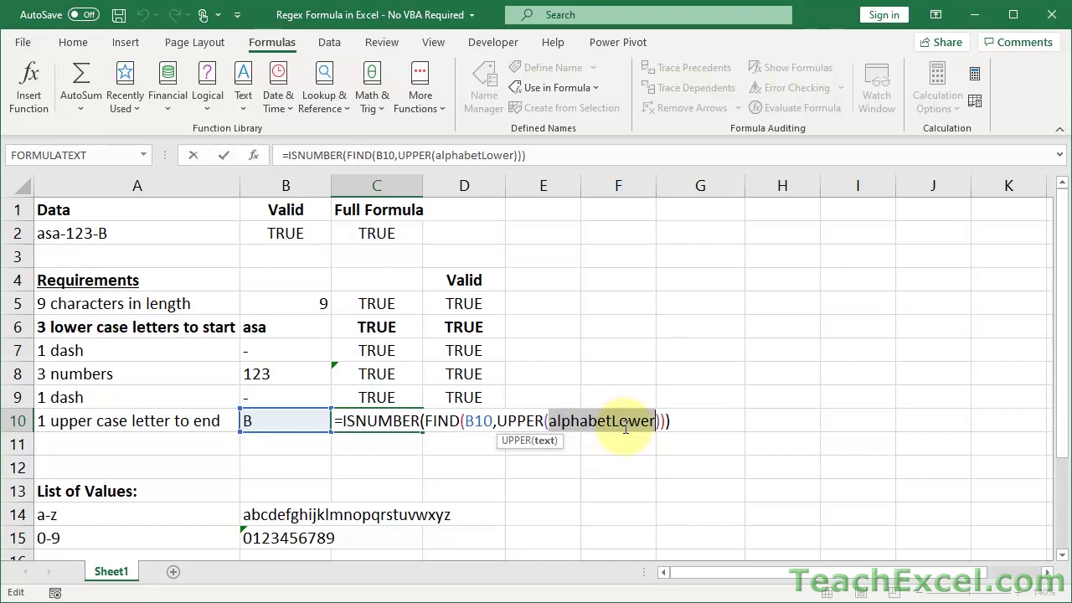
{"action": "double_click", "coordinate": [521, 422]}
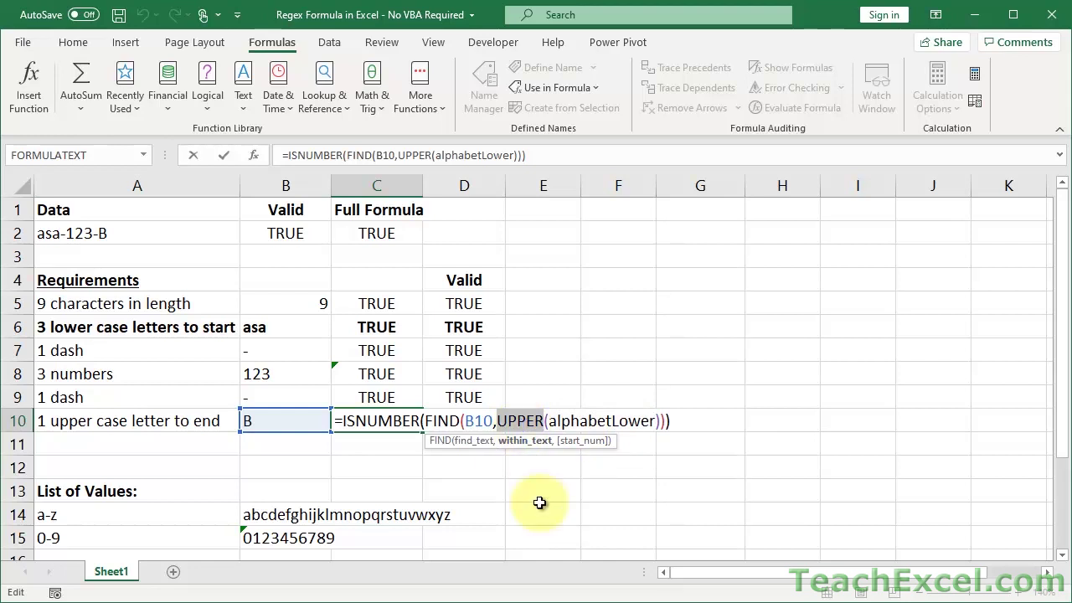
{"action": "double_click", "coordinate": [578, 421]}
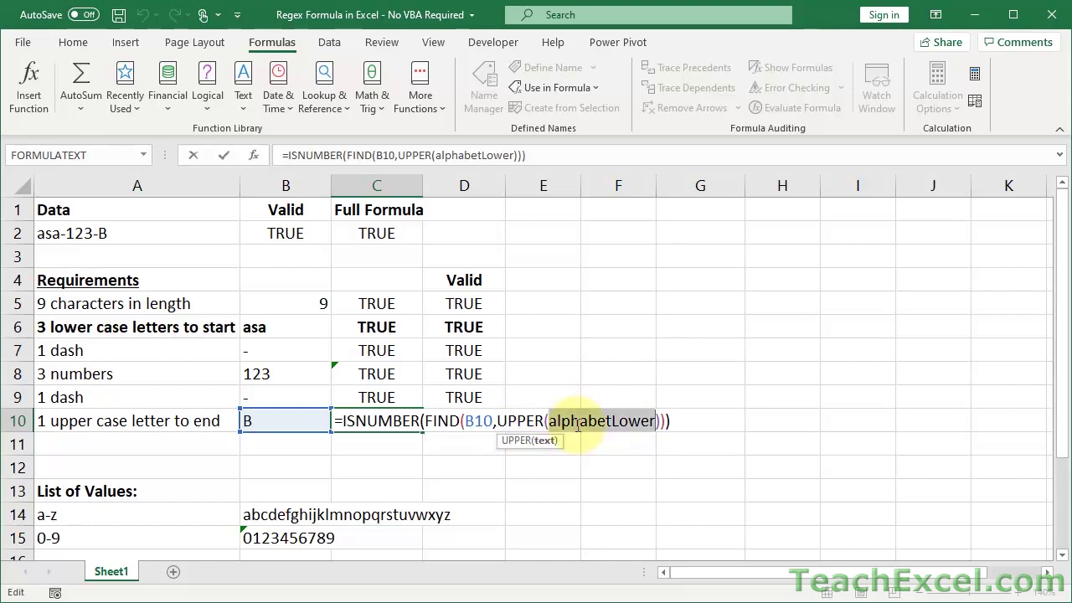
{"action": "key", "text": "F9"}
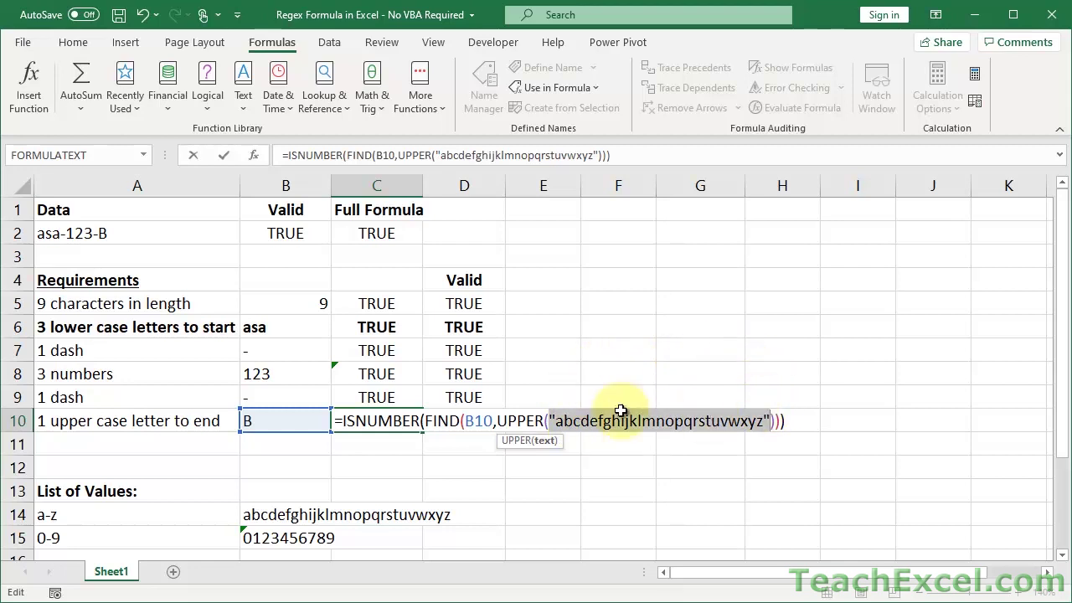
{"action": "left_click_drag", "start_coordinate": [498, 420], "coordinate": [776, 429]}
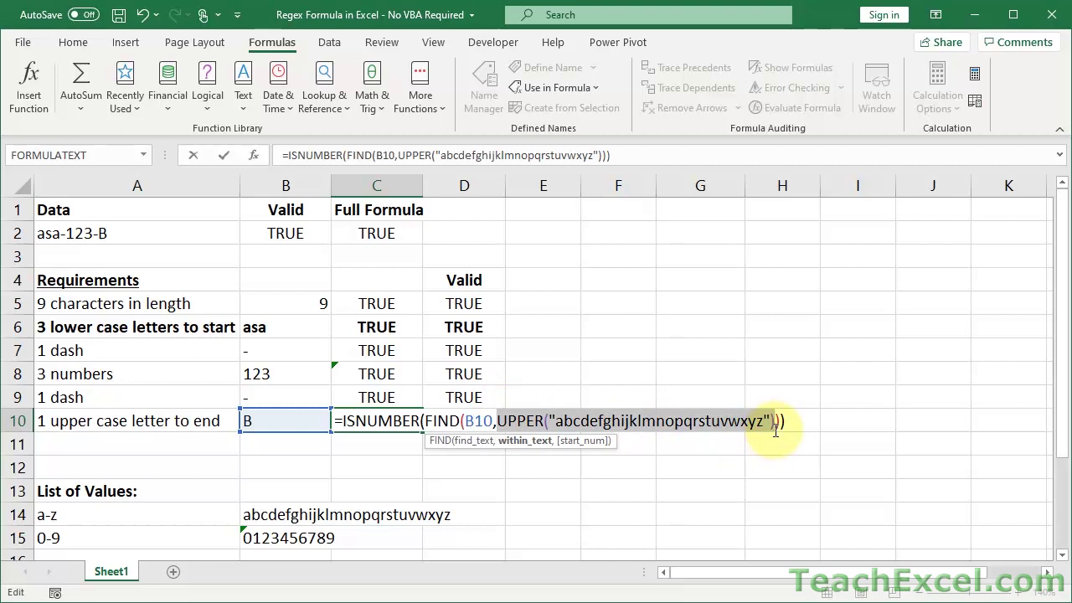
{"action": "key", "text": "F9"}
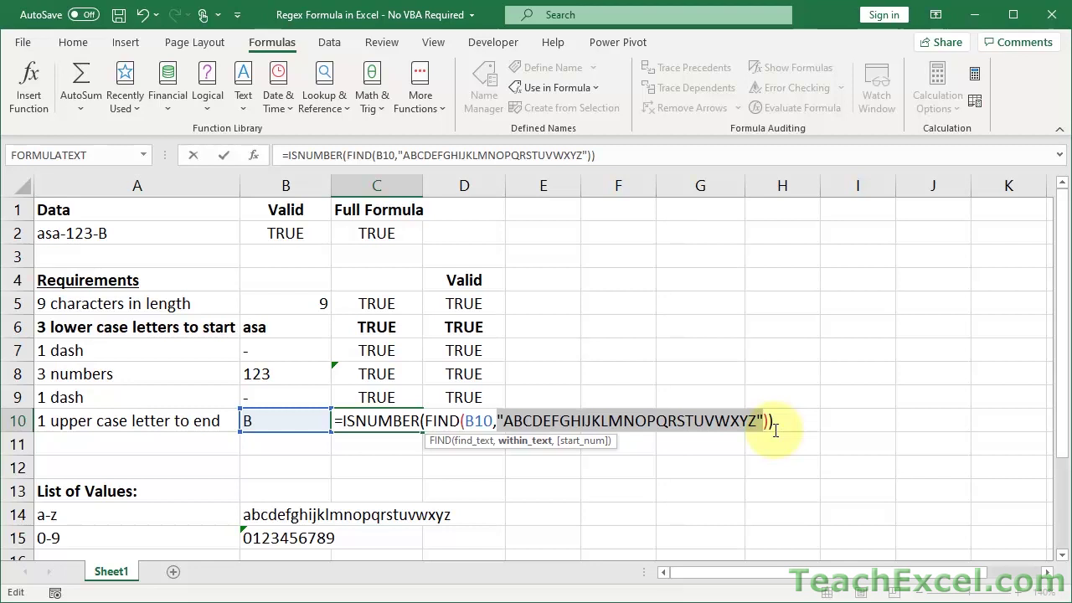
- Evaluate the B10 reference in the C10 formula, highlight the matching letter in the upper-case list and discard the edit
{"action": "double_click", "coordinate": [476, 421]}
{"action": "type", "text": "\"B\""}
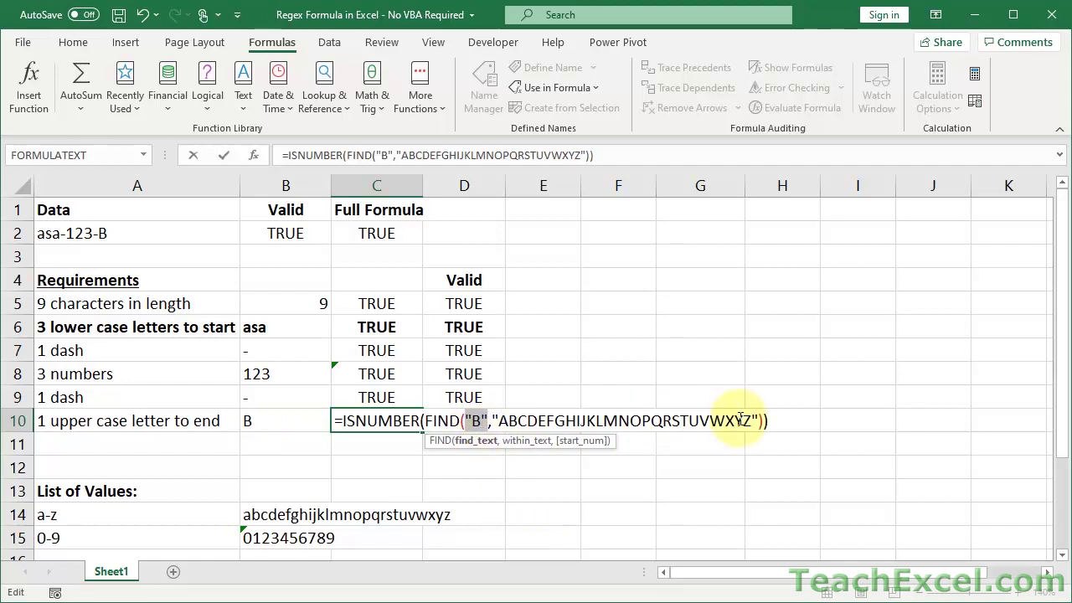
{"action": "left_click", "coordinate": [511, 420]}
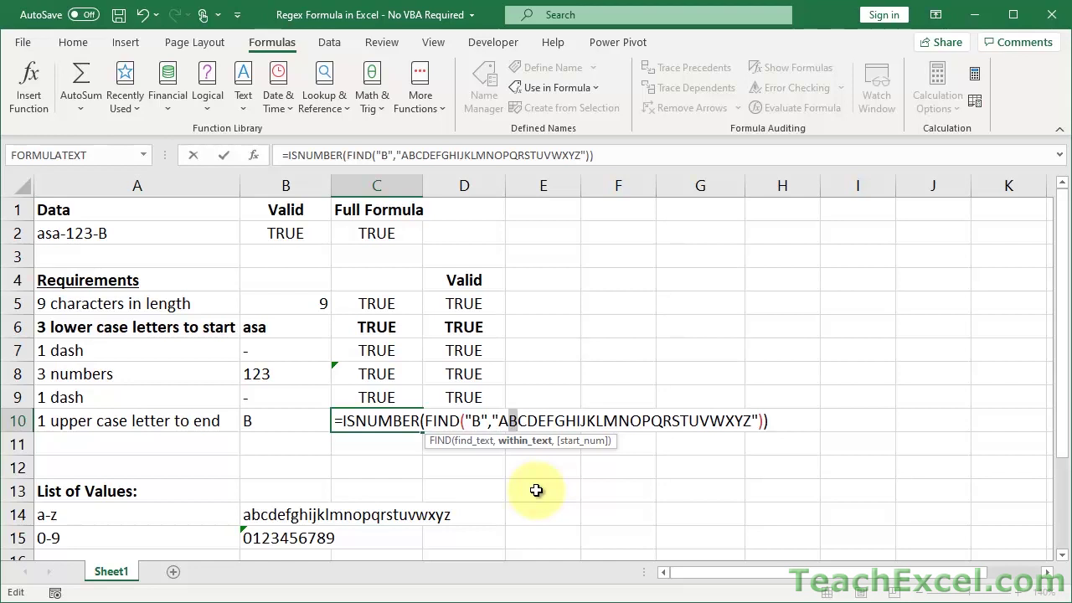
{"action": "key", "text": "Escape"}
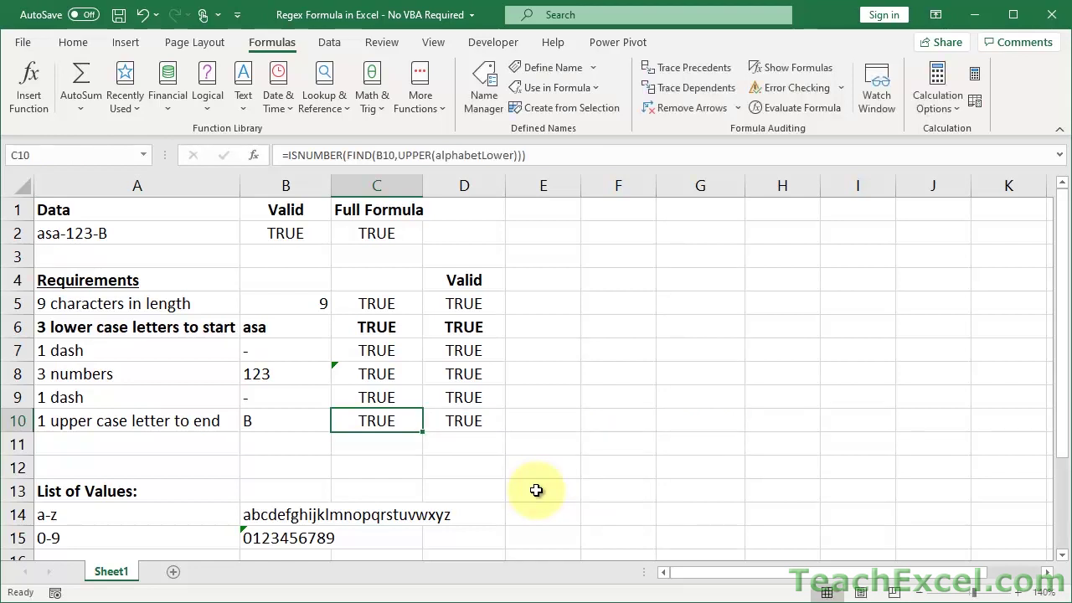
- Compare the COUNT formula in C6 with the C10 formula and re-enter C6 as an array formula
{"action": "left_click", "coordinate": [395, 334]}
{"action": "double_click", "coordinate": [393, 330]}
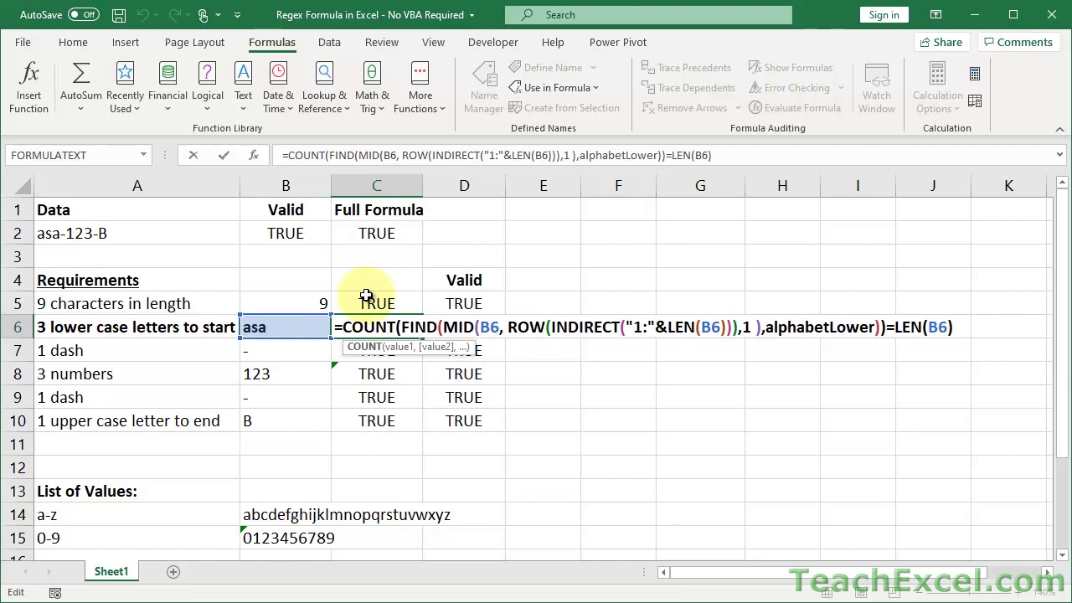
{"action": "key", "text": "Escape"}
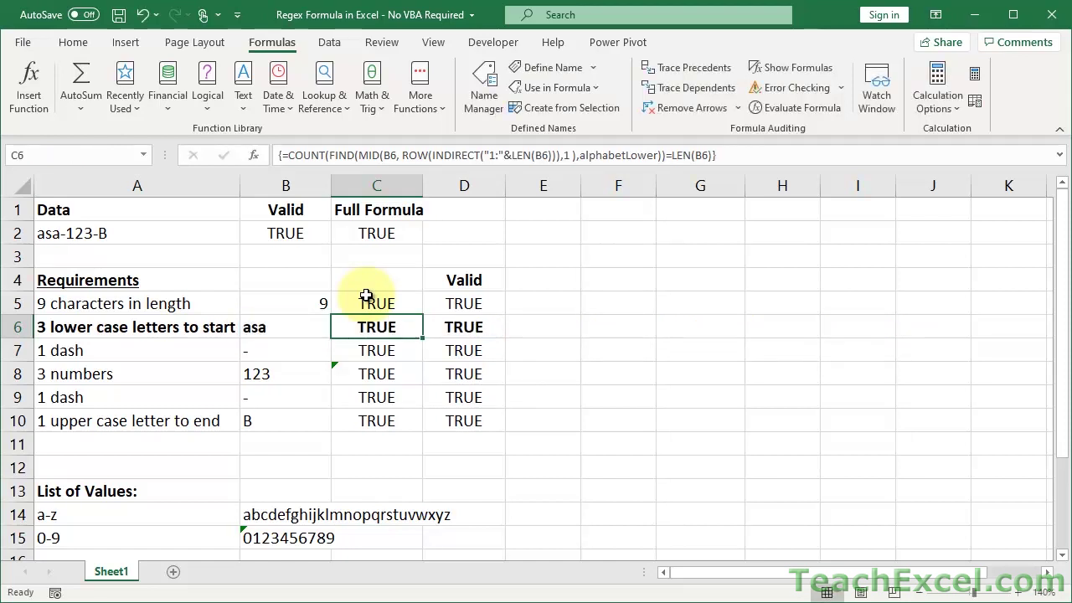
{"action": "double_click", "coordinate": [361, 421]}
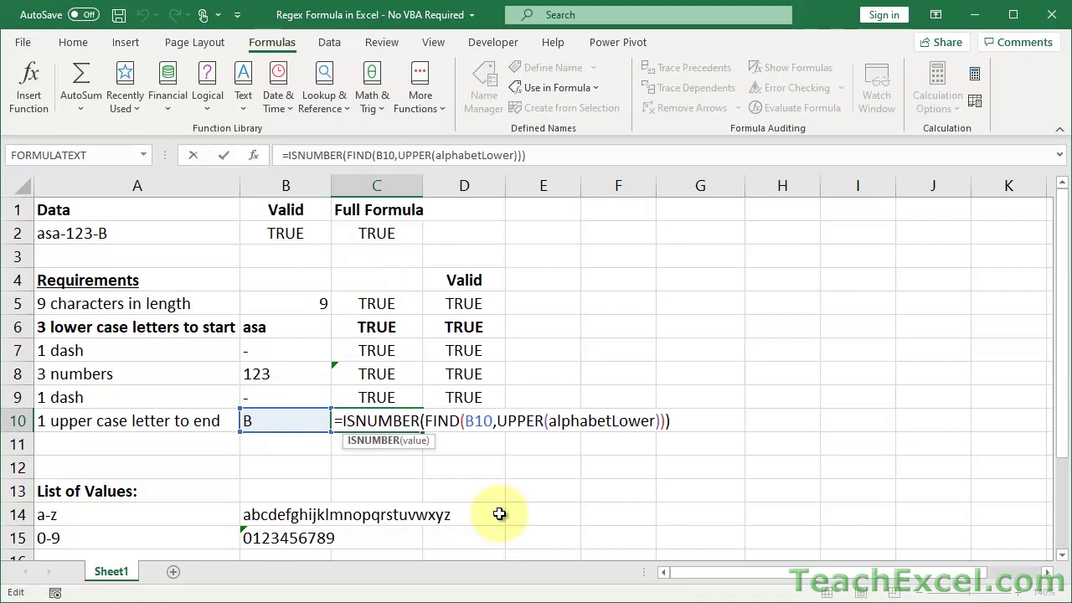
{"action": "key", "text": "Escape"}
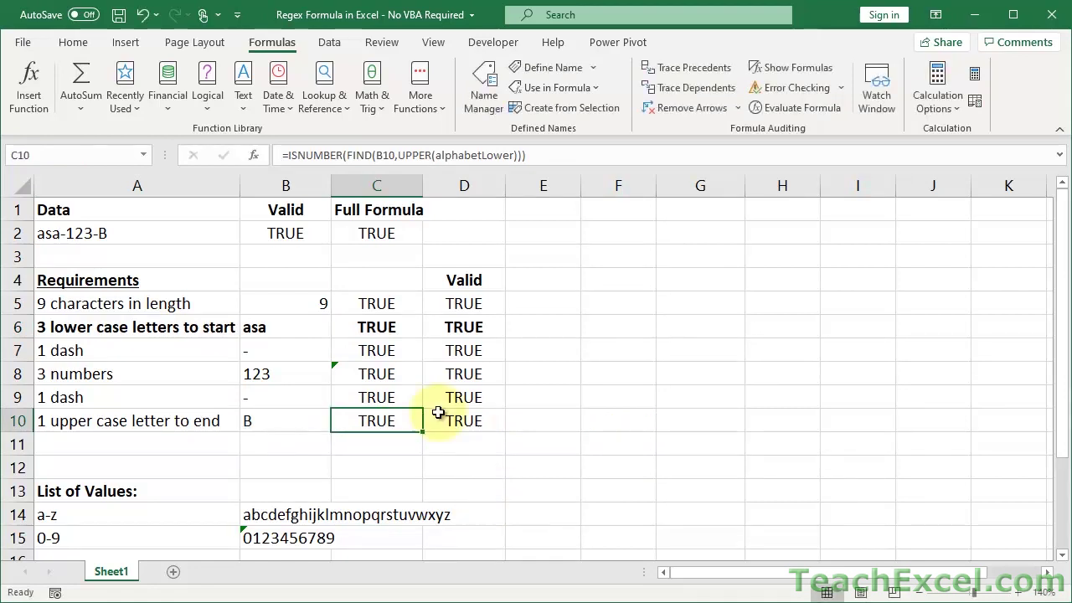
{"action": "double_click", "coordinate": [393, 325]}
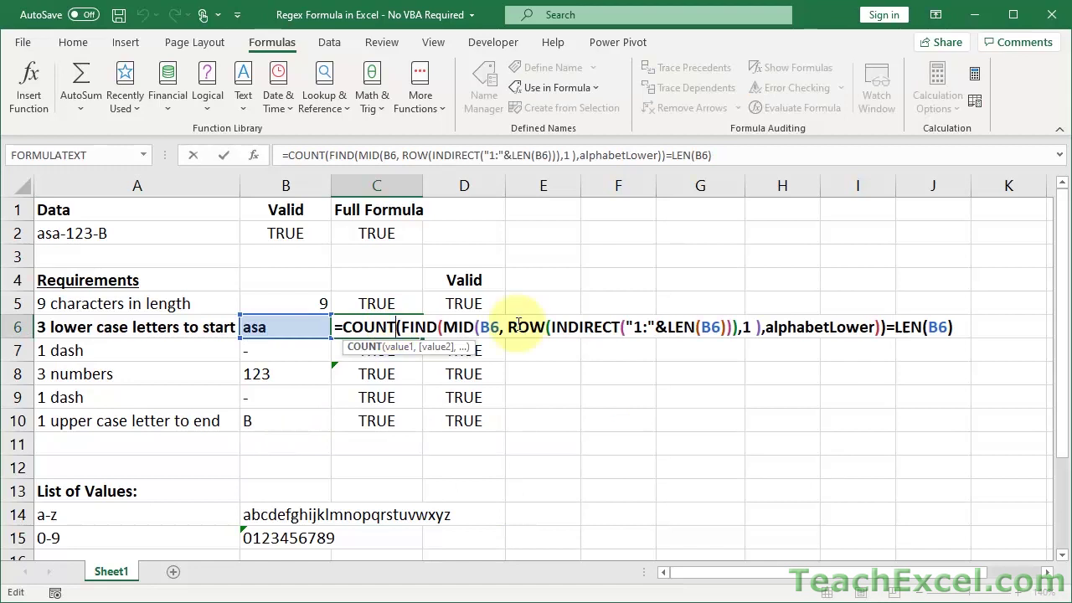
{"action": "key", "text": "ctrl+shift+Return"}
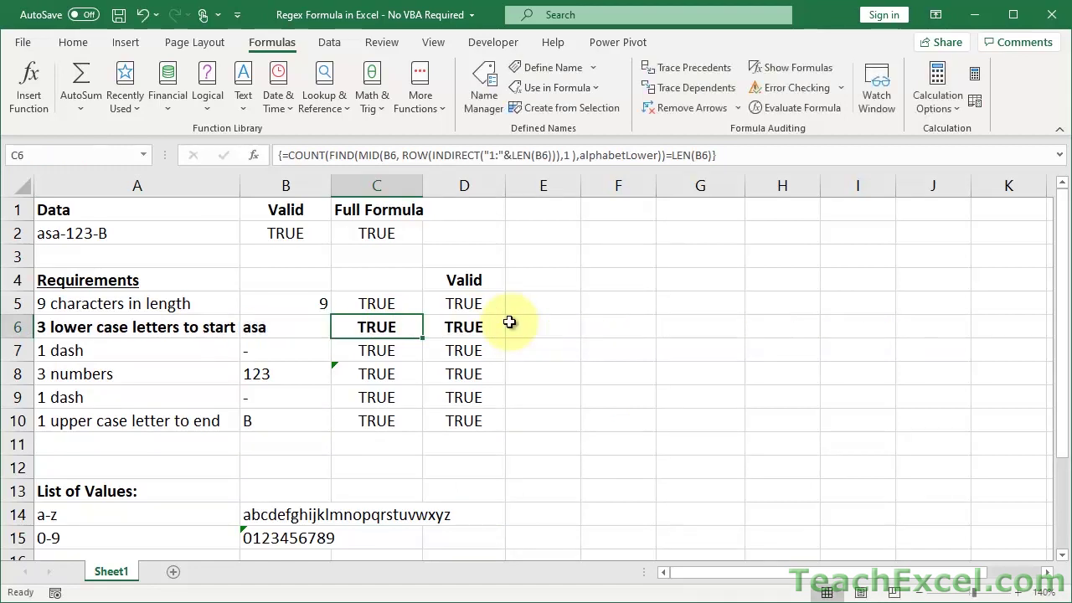
- Review the combined AND formula in C2 and the separate requirement checks in C5:C10
{"action": "double_click", "coordinate": [394, 231]}
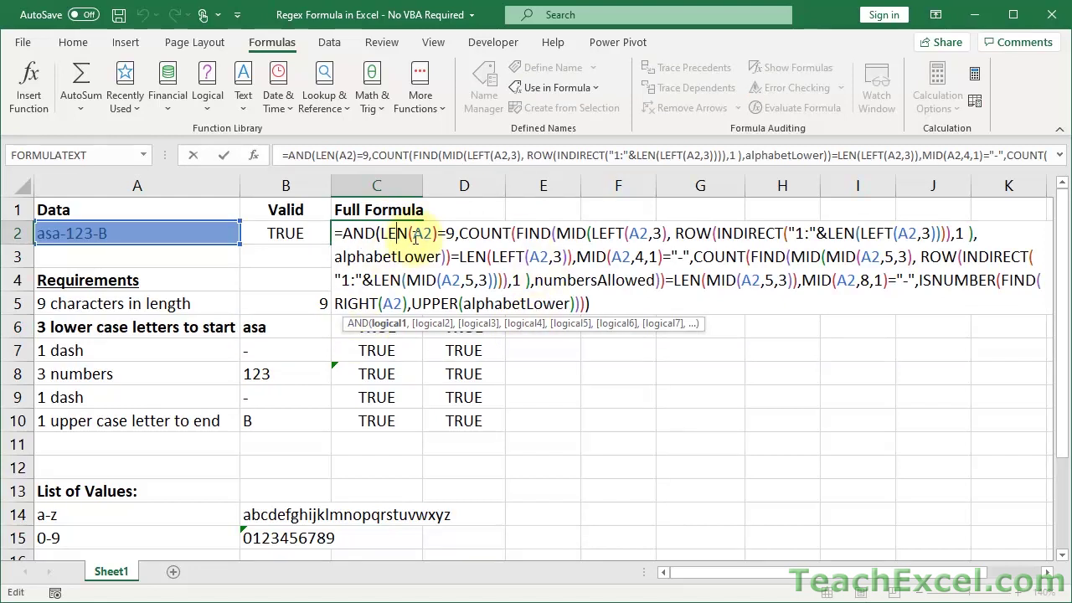
{"action": "key", "text": "Escape"}
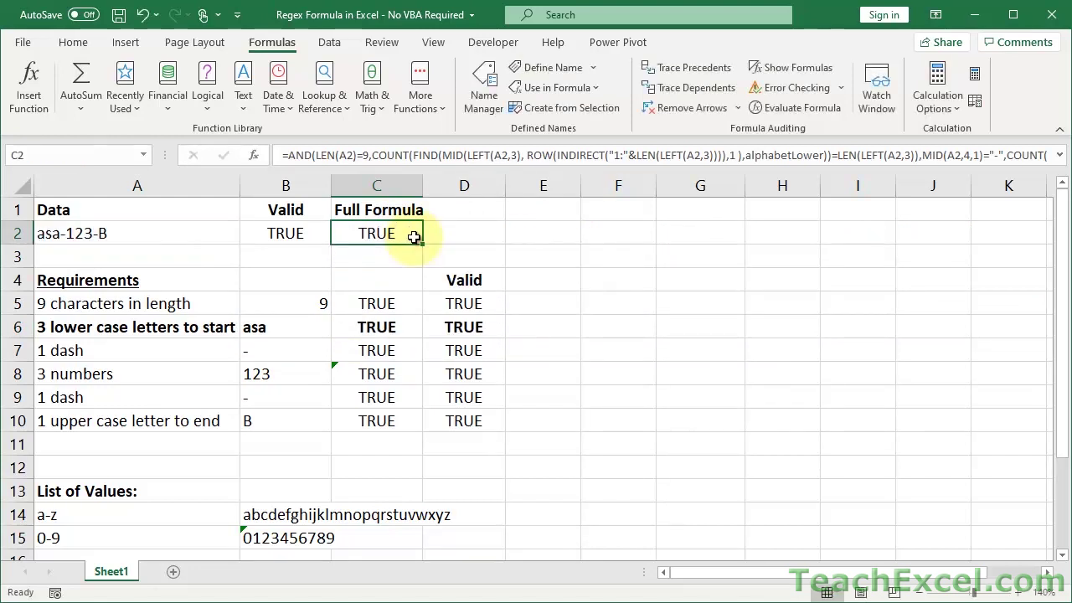
{"action": "left_click_drag", "start_coordinate": [390, 303], "coordinate": [392, 419]}
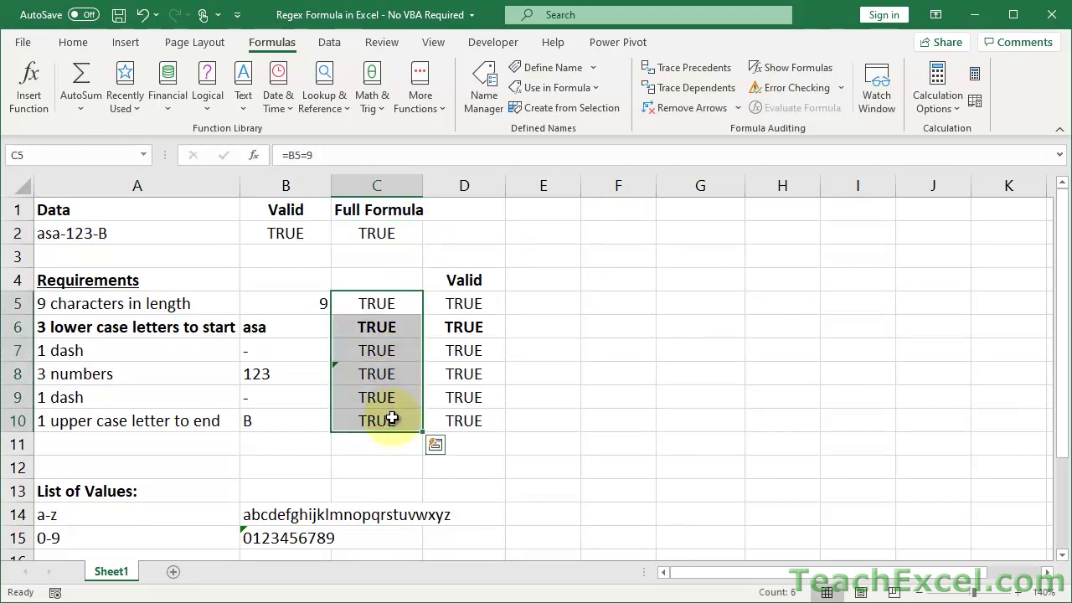
{"action": "left_click", "coordinate": [392, 419]}
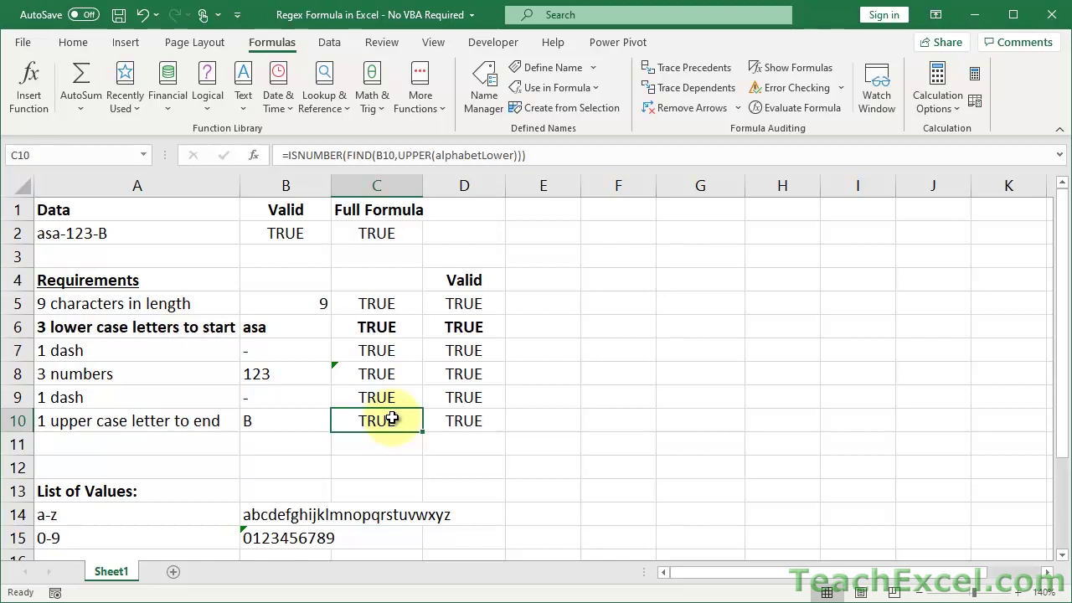
- Start a formula in D2 and compare the descriptions of the AND and OR functions
{"action": "left_click", "coordinate": [455, 233]}
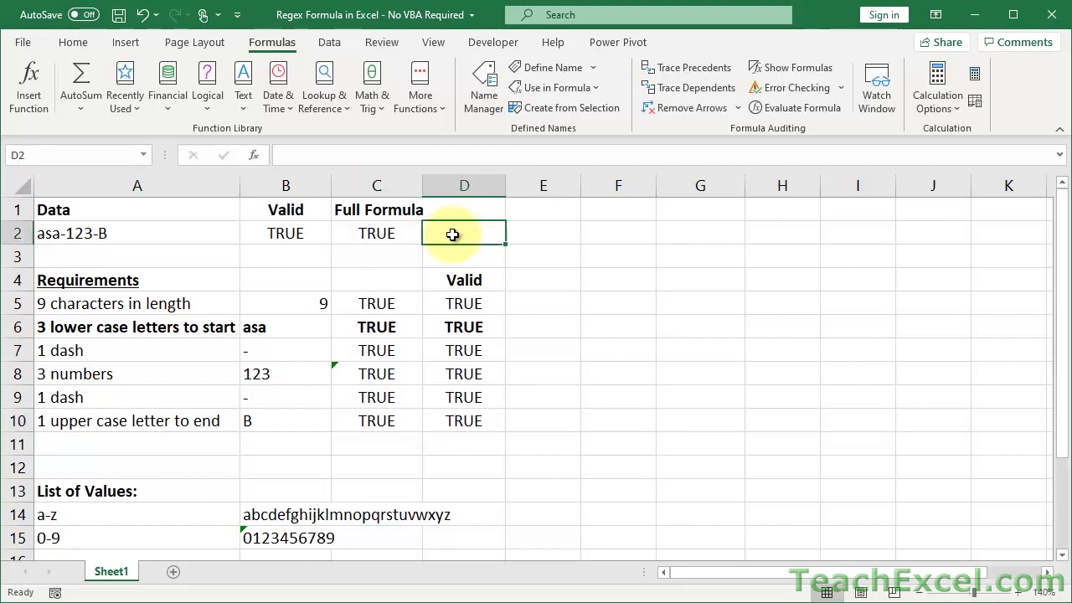
{"action": "type", "text": "="}
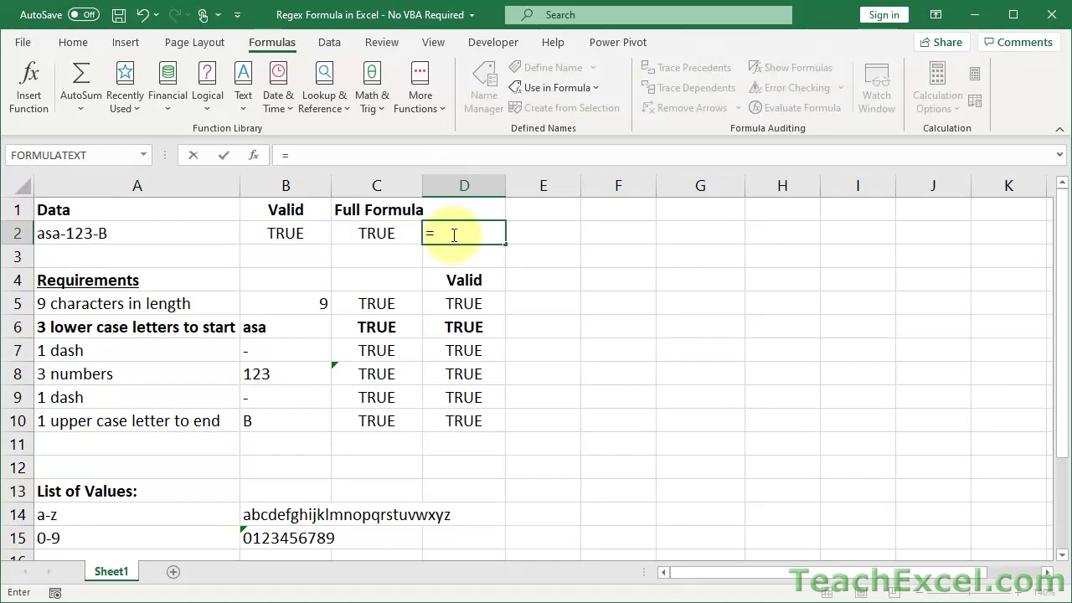
{"action": "type", "text": "and"}
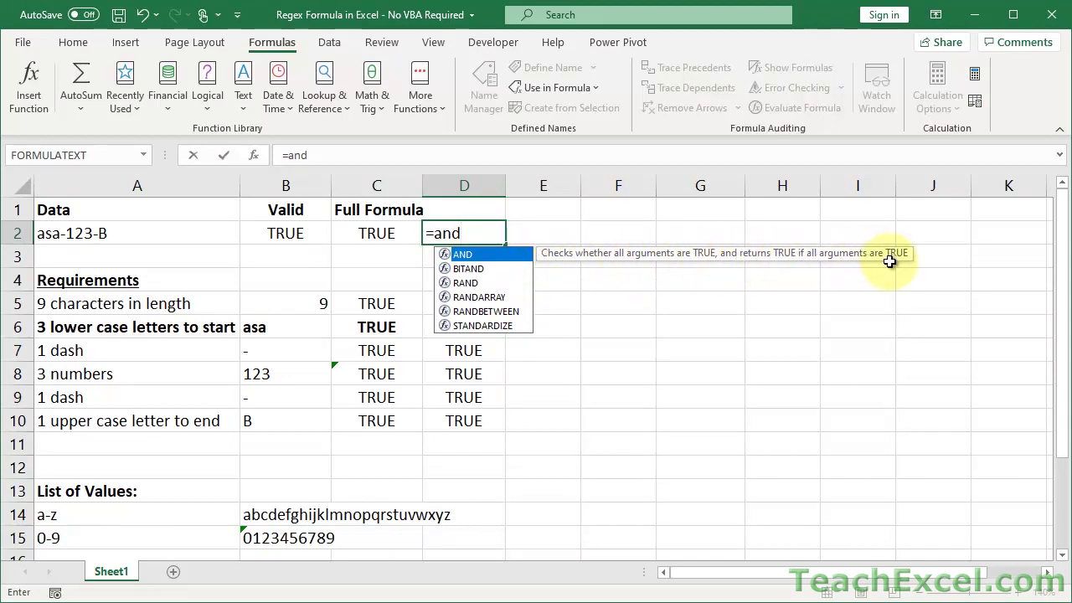
{"action": "key", "text": "BackSpace"}
{"action": "key", "text": "BackSpace"}
{"action": "key", "text": "BackSpace"}
{"action": "type", "text": "or"}
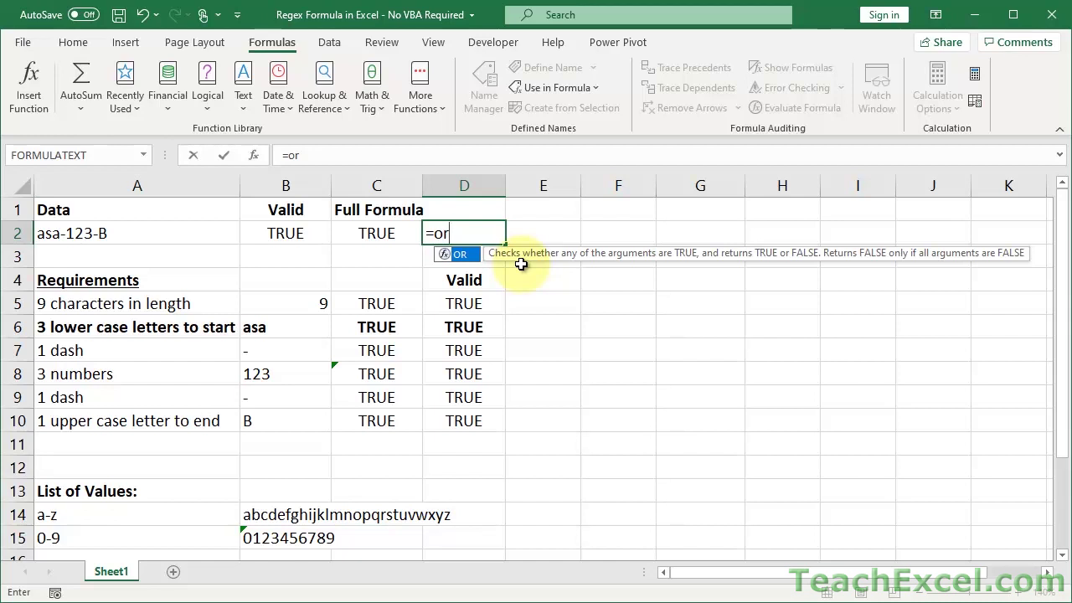
{"action": "key", "text": "BackSpace"}
{"action": "key", "text": "BackSpace"}
- Complete the D2 formula as =AND(D5,D6,D7,D8,D9,D10) to combine all six requirement checks
{"action": "type", "text": "and"}
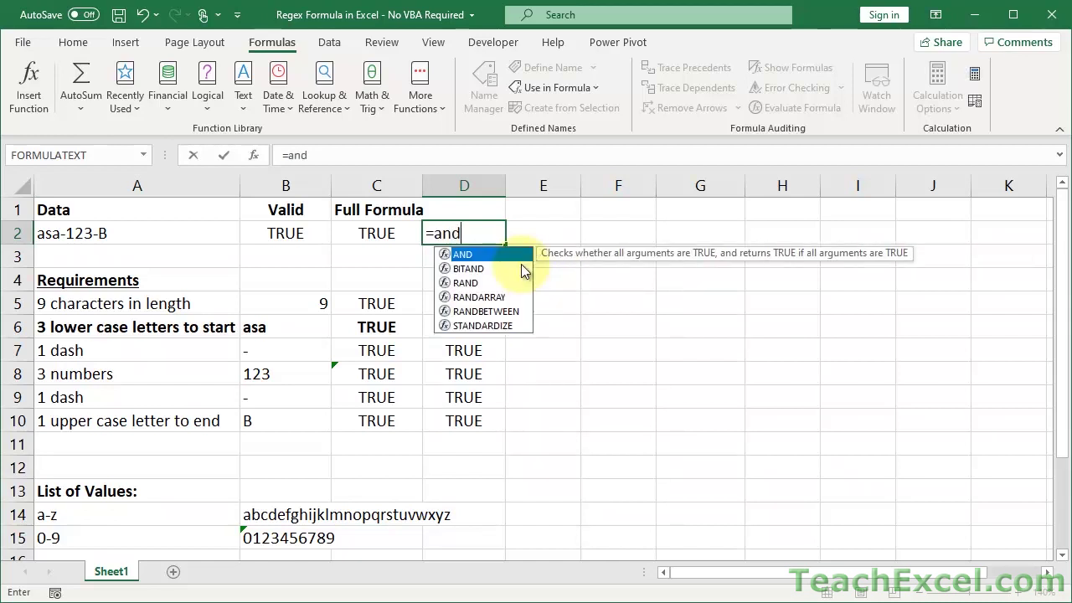
{"action": "key", "text": "Tab"}
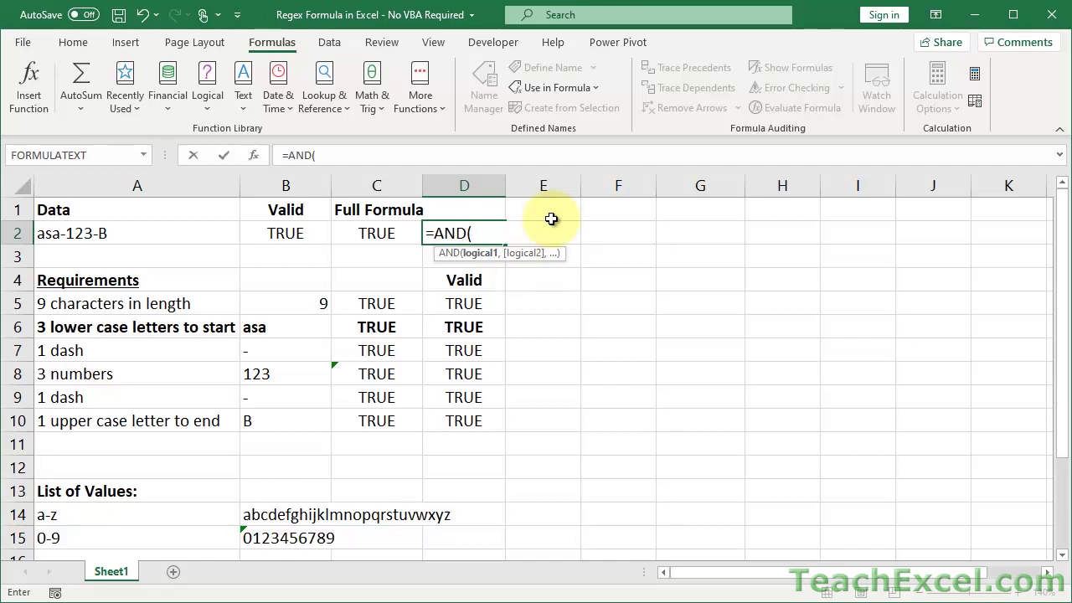
{"action": "left_click", "coordinate": [469, 303]}
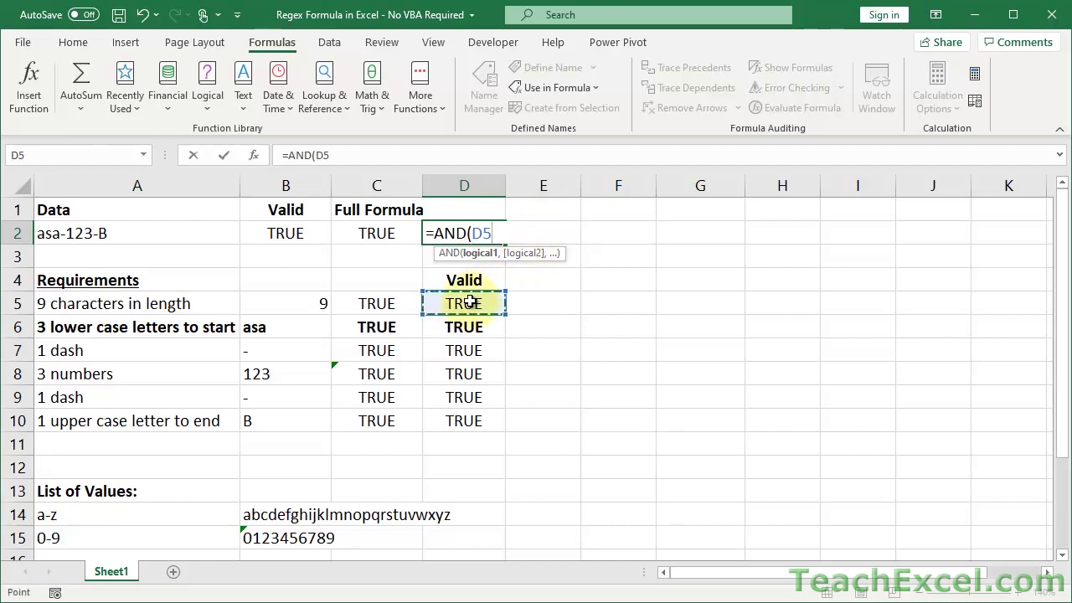
{"action": "type", "text": ","}
{"action": "left_click", "coordinate": [469, 325]}
{"action": "type", "text": ","}
{"action": "left_click", "coordinate": [473, 352]}
{"action": "type", "text": ","}
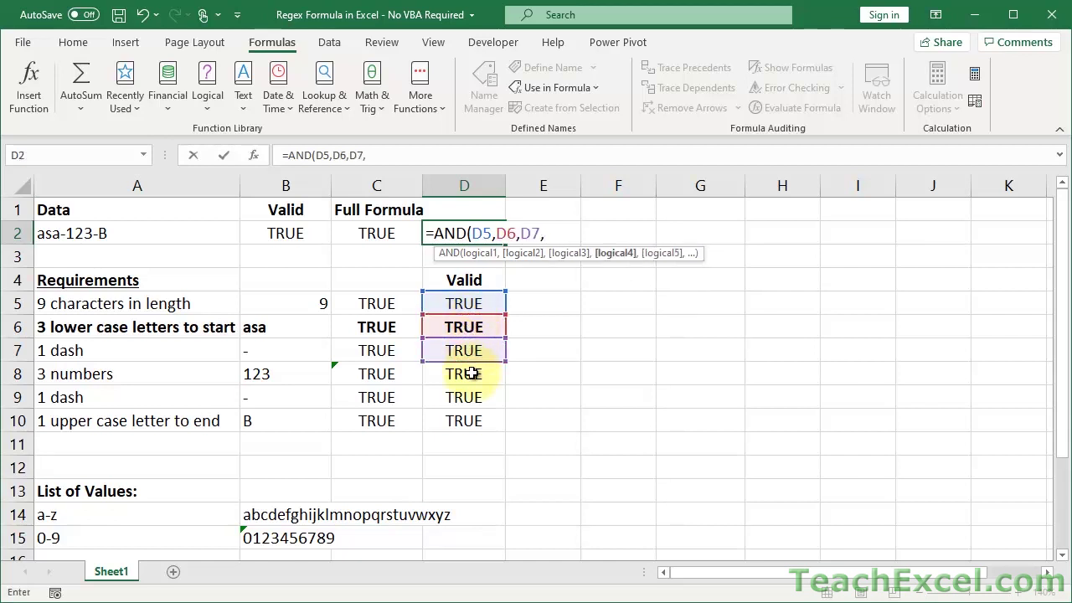
{"action": "left_click", "coordinate": [474, 373]}
{"action": "type", "text": ","}
{"action": "left_click", "coordinate": [476, 398]}
{"action": "type", "text": ","}
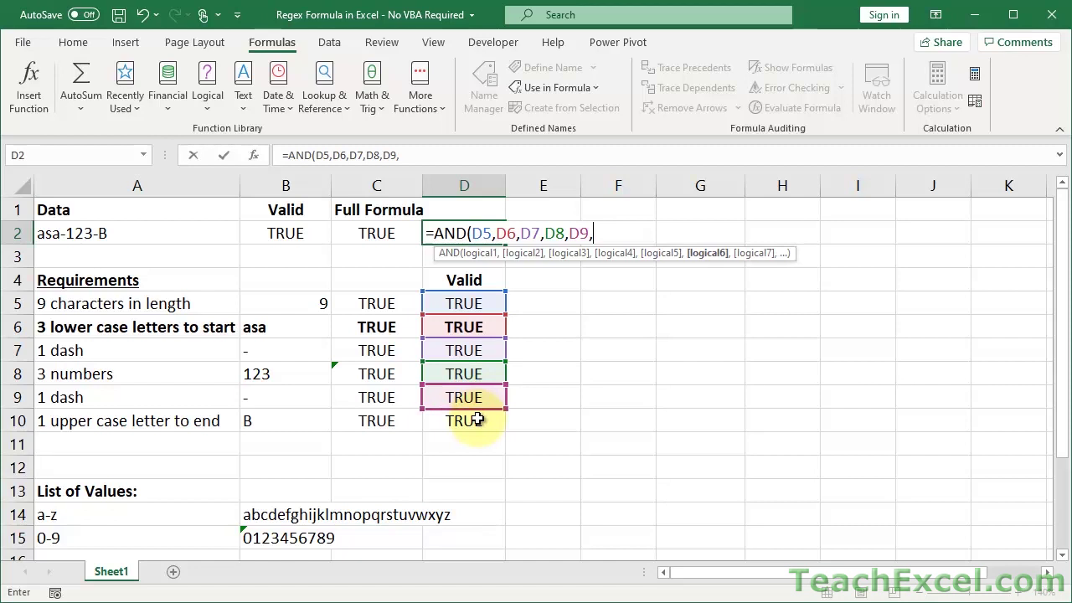
{"action": "left_click", "coordinate": [476, 420]}
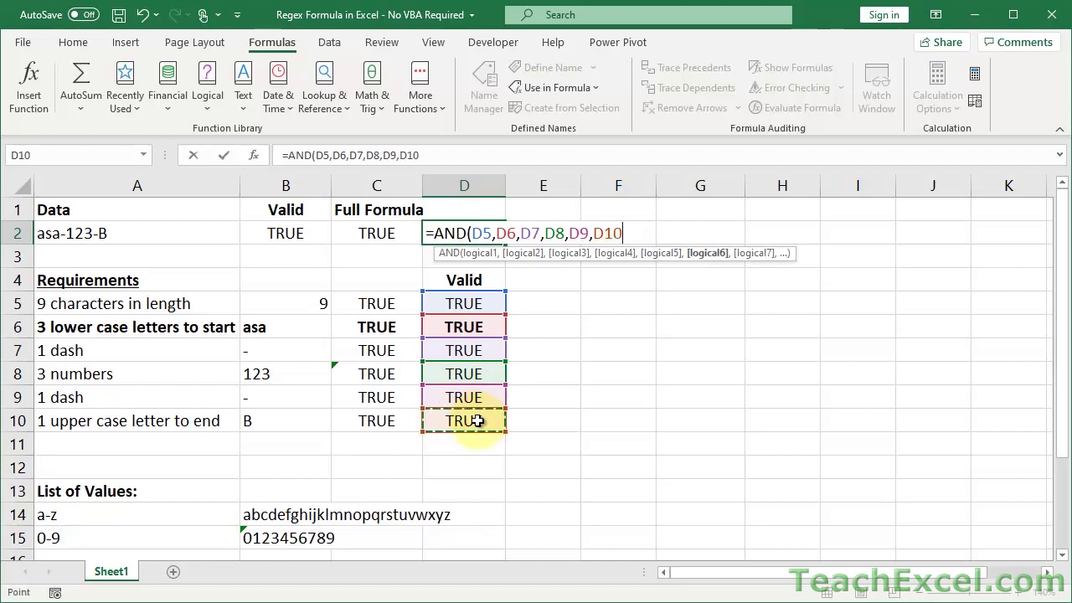
{"action": "type", "text": ")"}
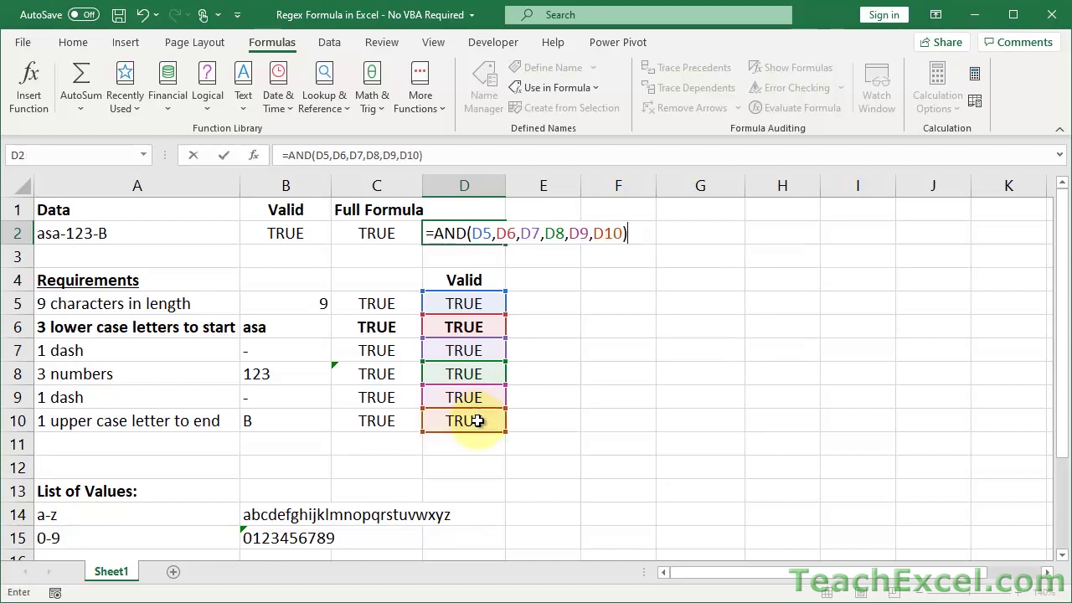
{"action": "key", "text": "ctrl+Return"}
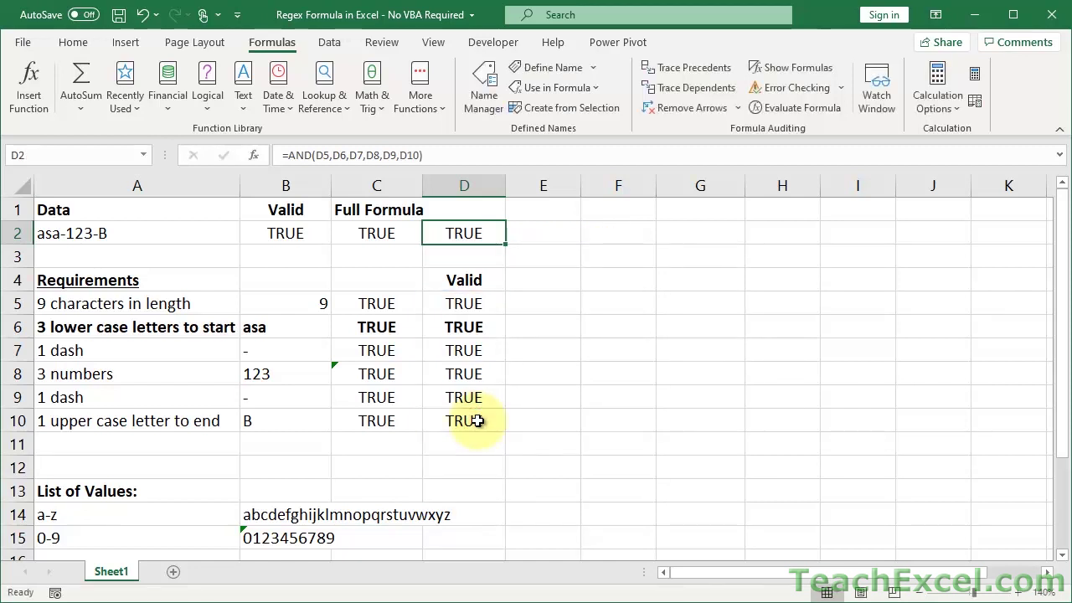
- Change the data in A2 to asa-123-b to test a lower-case final letter
{"action": "double_click", "coordinate": [124, 233]}
{"action": "key", "text": "BackSpace"}
{"action": "type", "text": "b"}
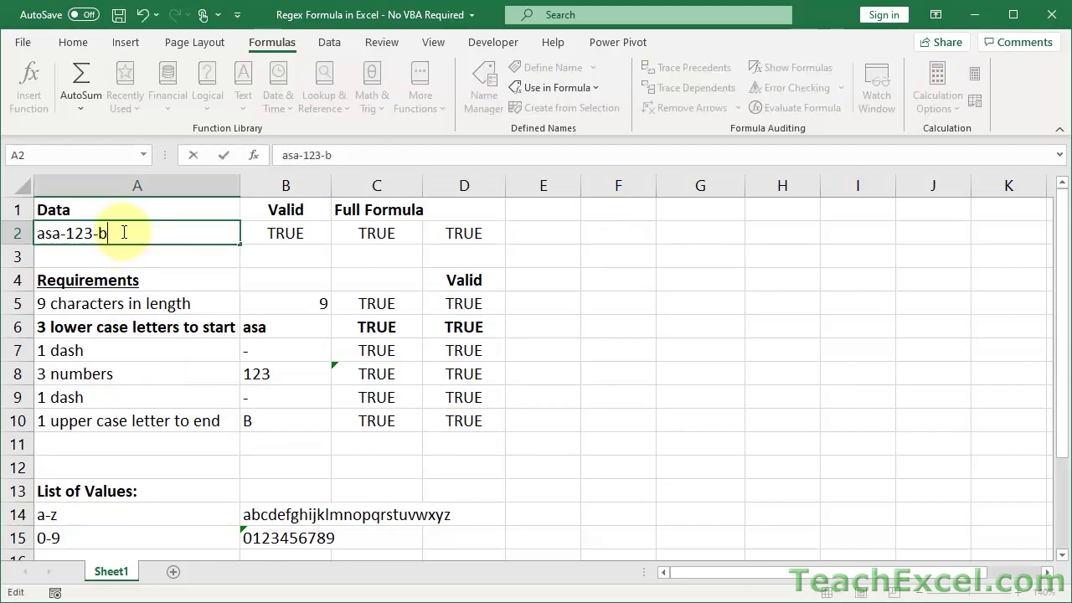
{"action": "key", "text": "Return"}
- Restore the upper-case B in A2, test asa-1a3-B with a letter among the numbers, and undo that change
{"action": "double_click", "coordinate": [124, 233]}
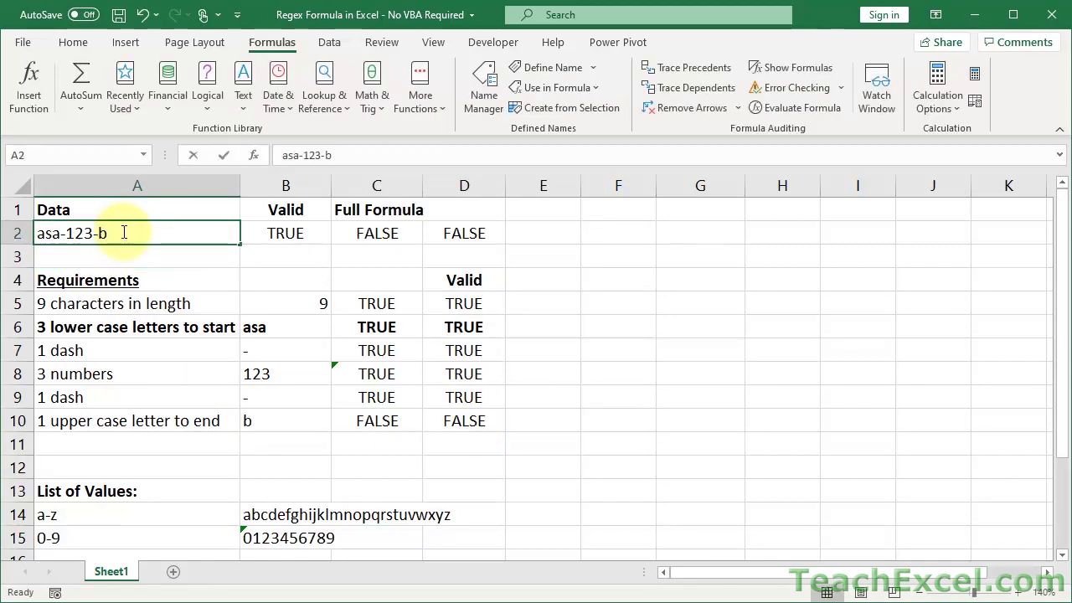
{"action": "key", "text": "Escape"}
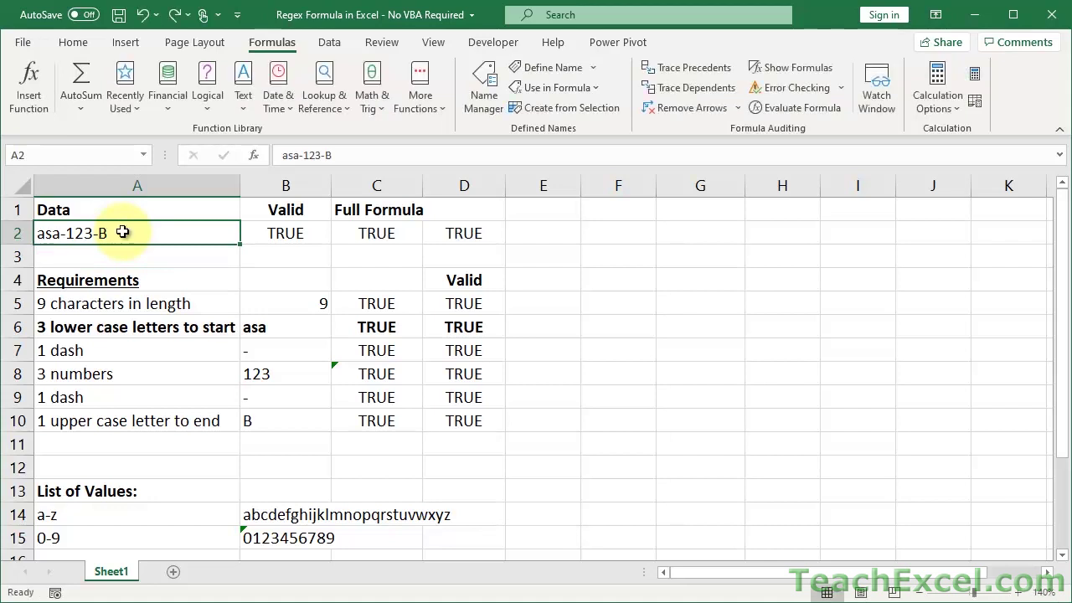
{"action": "double_click", "coordinate": [123, 232]}
{"action": "left_click_drag", "start_coordinate": [122, 233], "coordinate": [85, 235]}
{"action": "left_click", "coordinate": [85, 236]}
{"action": "key", "text": "BackSpace"}
{"action": "type", "text": "a"}
{"action": "key", "text": "Return"}
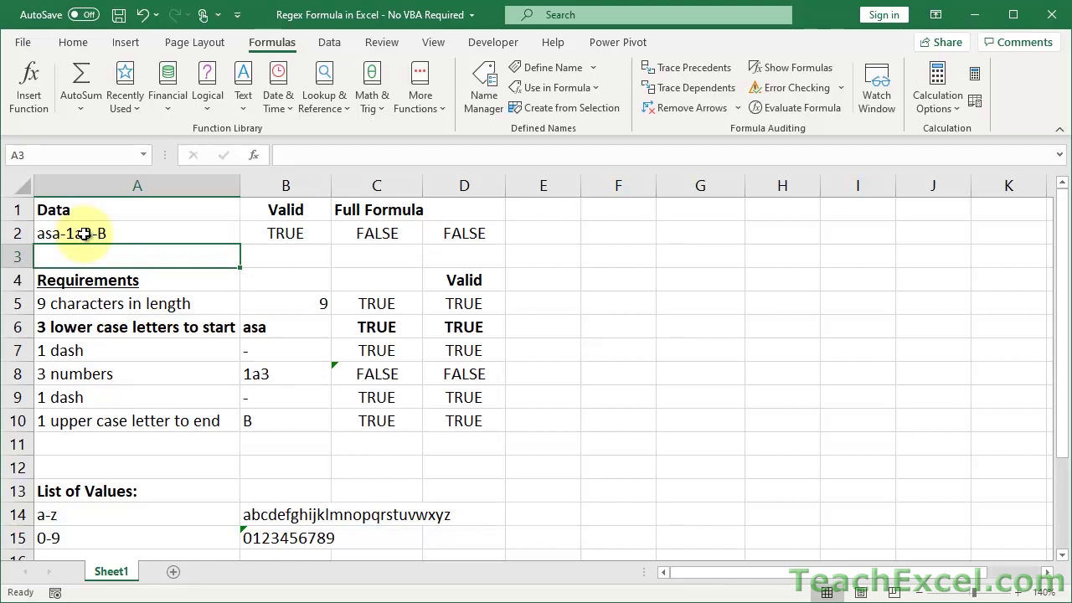
{"action": "key", "text": "ctrl+z"}
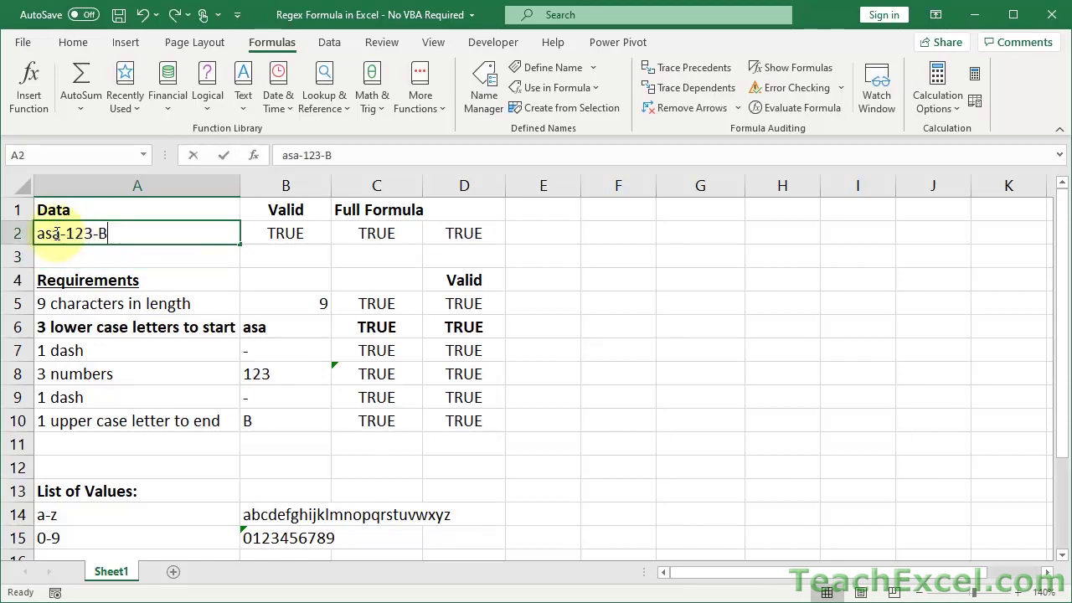
- Change A2 to aSa-123-B to test an upper-case starting letter, save the workbook, and undo the change
{"action": "double_click", "coordinate": [54, 234]}
{"action": "key", "text": "BackSpace"}
{"action": "type", "text": "S"}
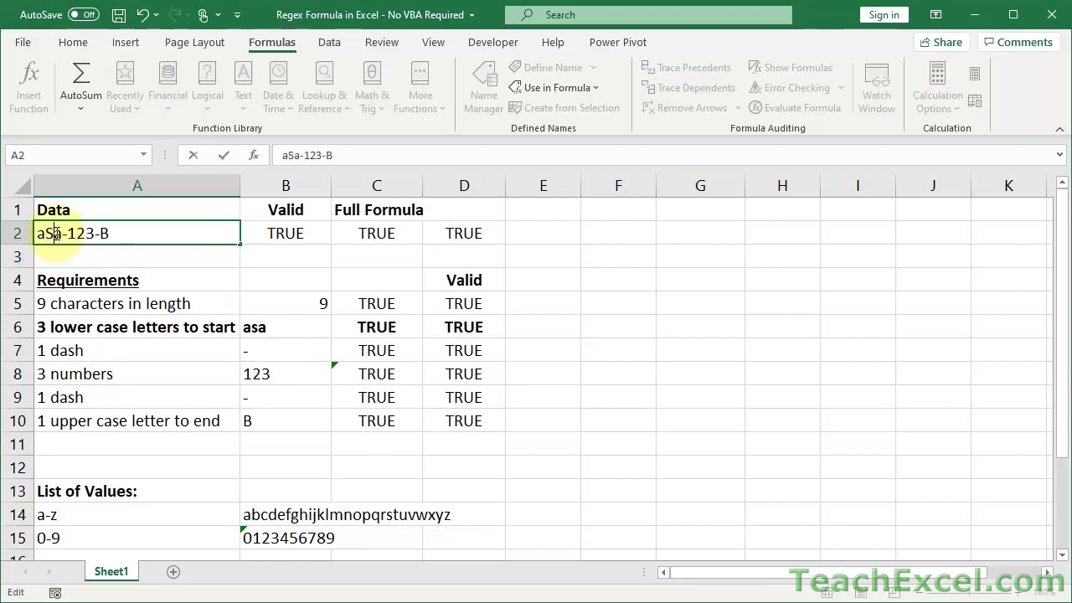
{"action": "key", "text": "ctrl+Return"}
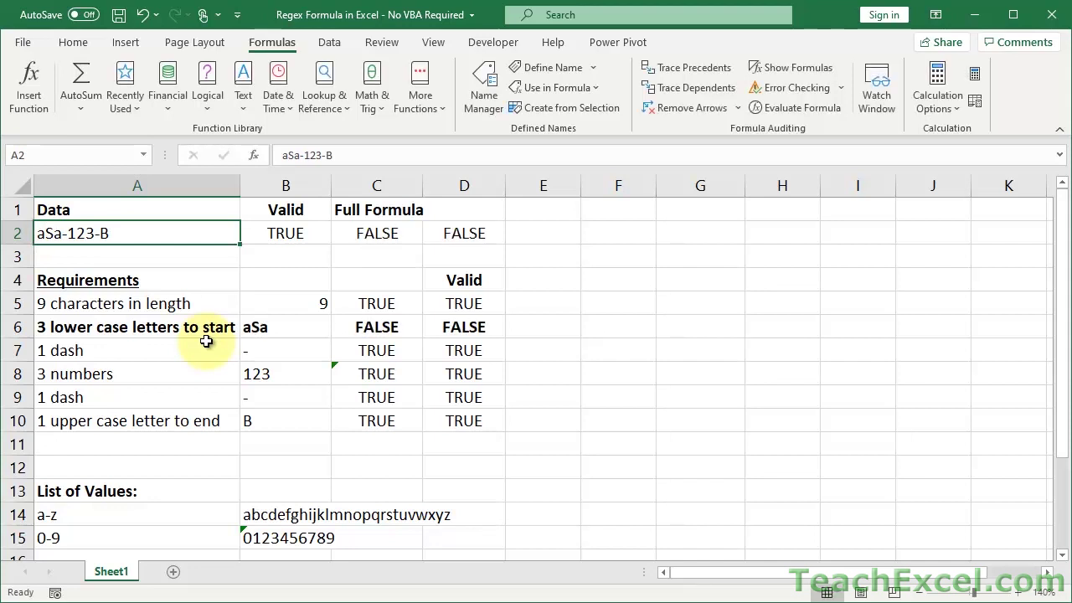
{"action": "key", "text": "ctrl+s"}
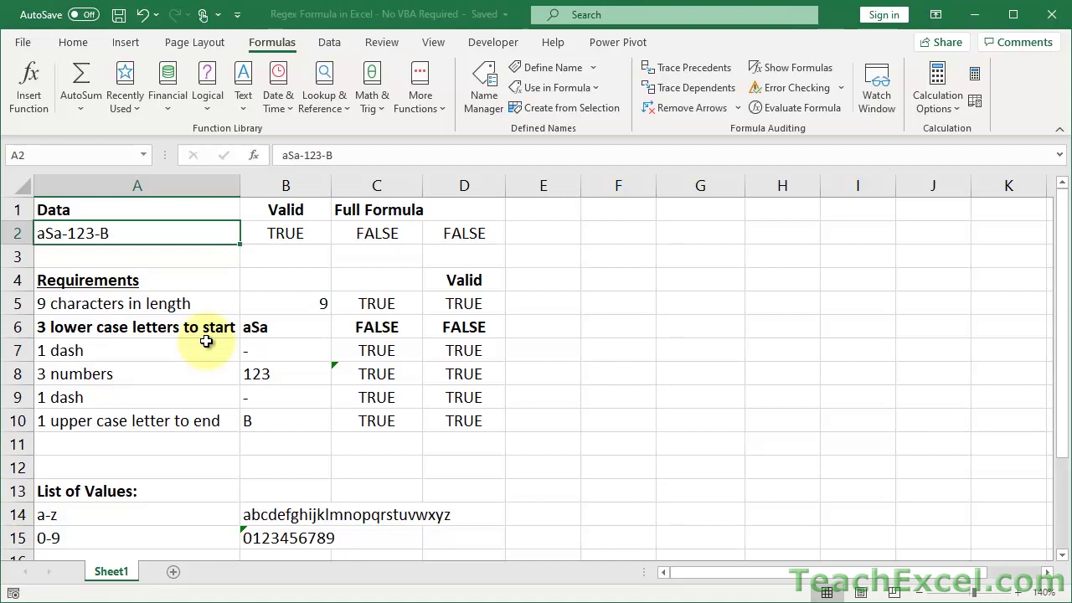
{"action": "key", "text": "ctrl+z"}
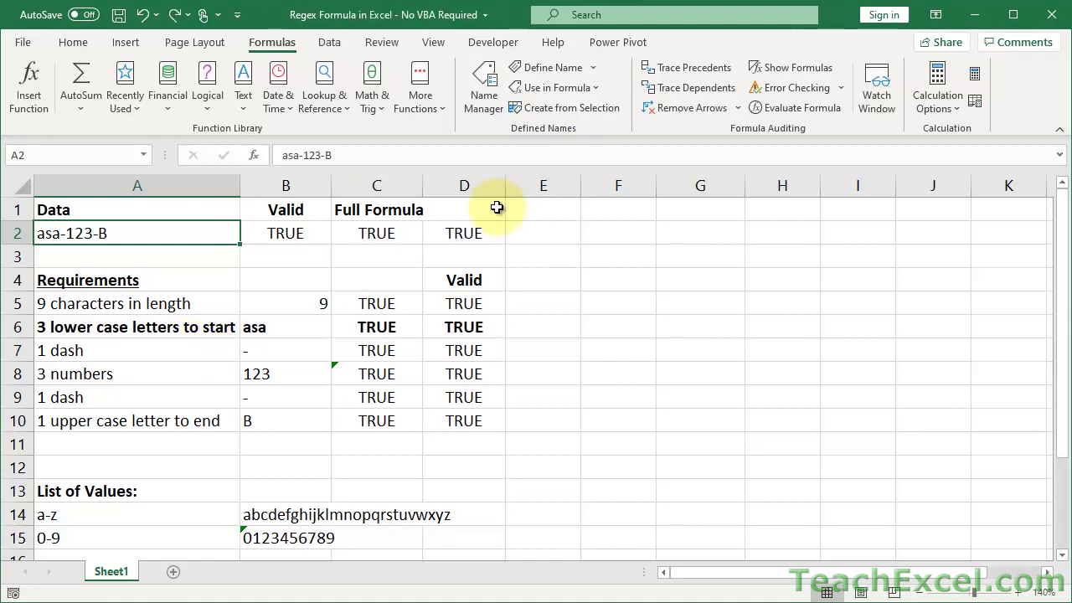
- Replace the D10 reference in the D2 AND formula with D10's own check, ISNUMBER(FIND(RIGHT(A2),UPPER(alphabetLower)))
{"action": "double_click", "coordinate": [470, 233]}
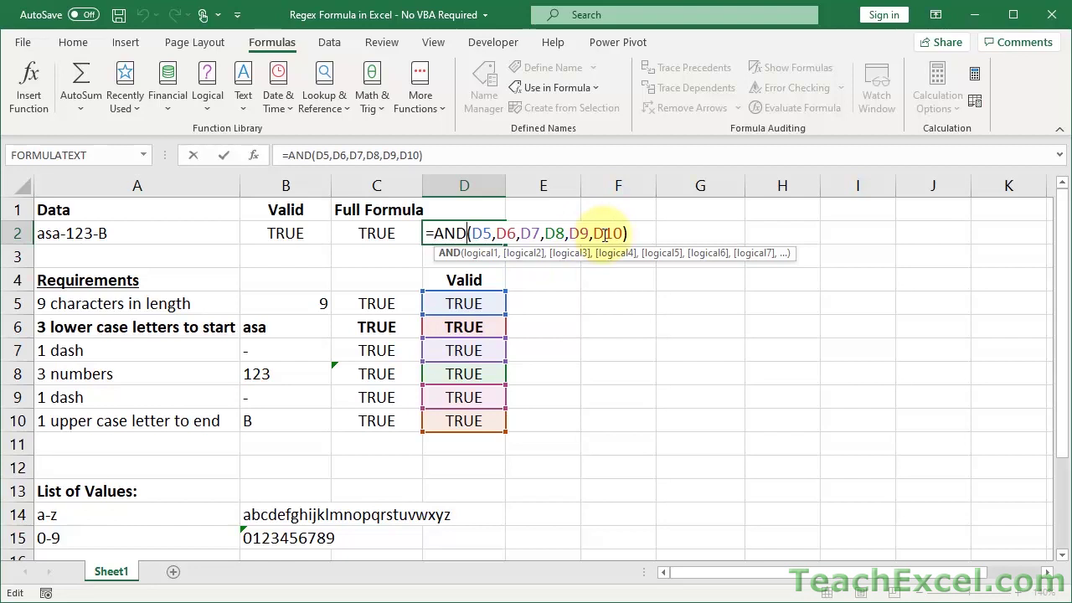
{"action": "key", "text": "Escape"}
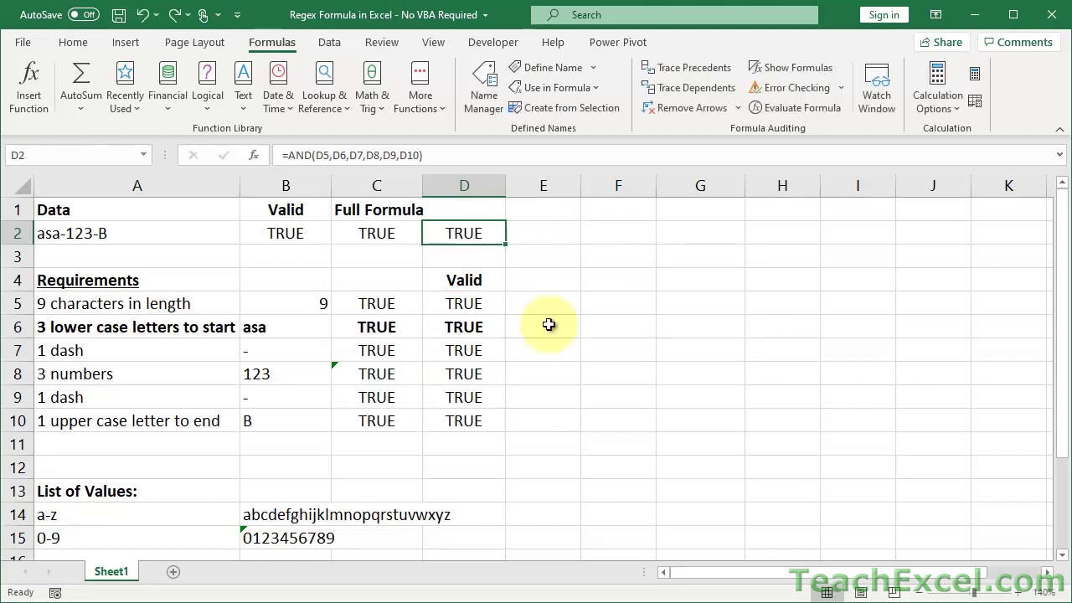
{"action": "double_click", "coordinate": [457, 421]}
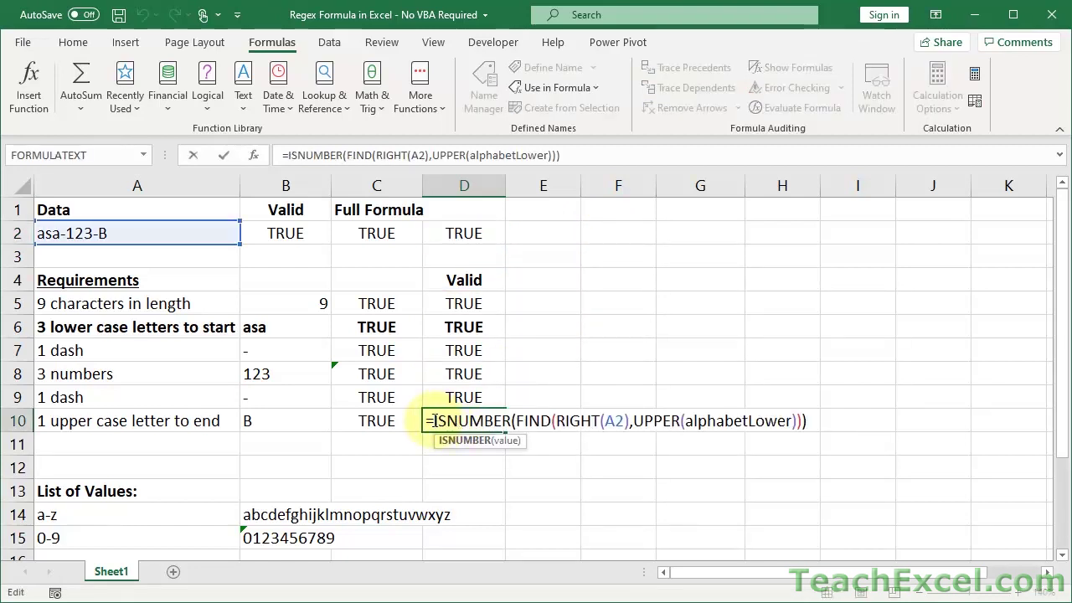
{"action": "left_click_drag", "start_coordinate": [508, 421], "coordinate": [1010, 421]}
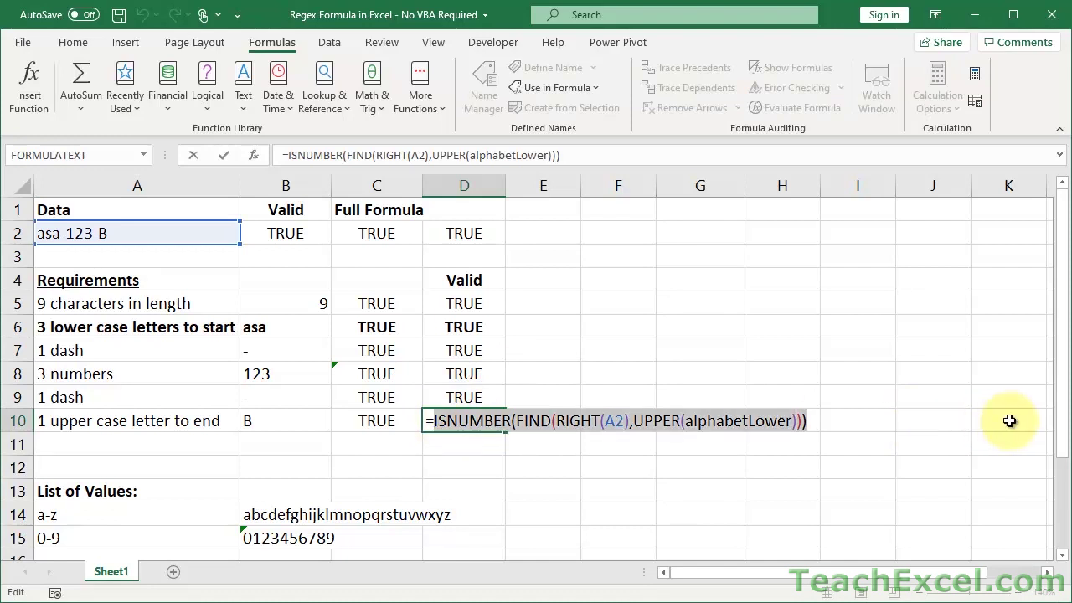
{"action": "key", "text": "Escape"}
{"action": "left_click", "coordinate": [484, 233]}
{"action": "double_click", "coordinate": [485, 233]}
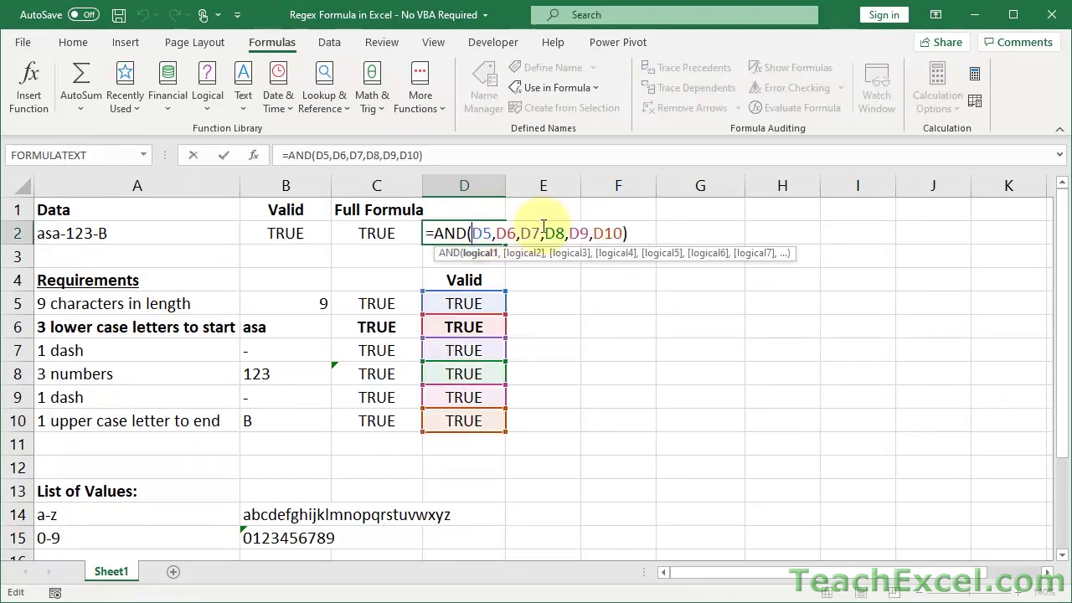
{"action": "double_click", "coordinate": [608, 233]}
{"action": "type", "text": "ISNUMBER(FIND(RIGHT(A2),UPPER(alphabetLower)))"}
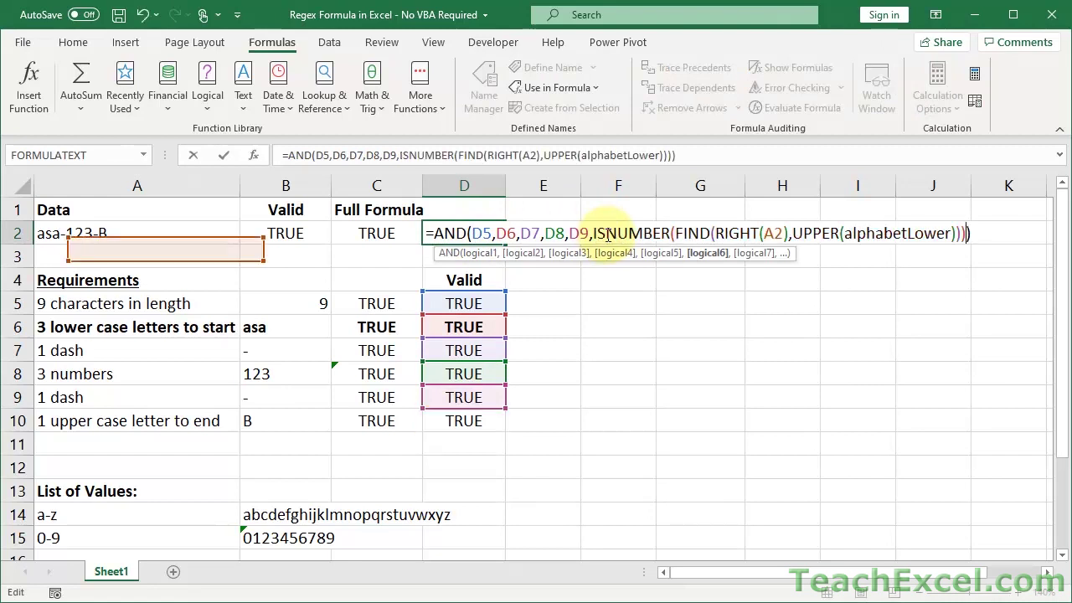
{"action": "key", "text": "Return"}
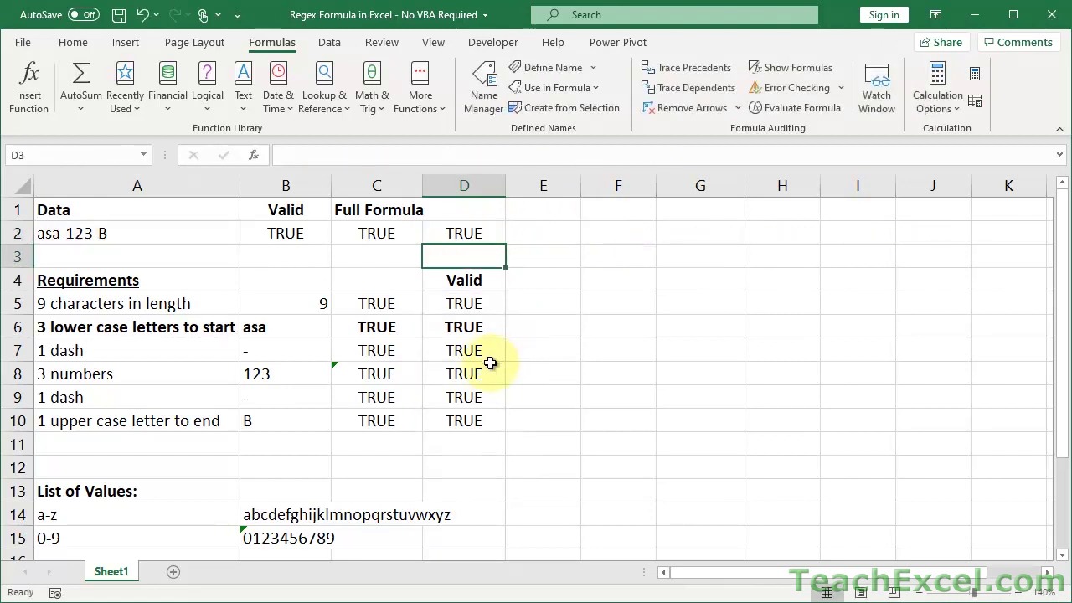
- Replace the D9 reference in the D2 formula with the second dash check copied from D9, MID(A2,8,1)="-"
{"action": "double_click", "coordinate": [467, 397]}
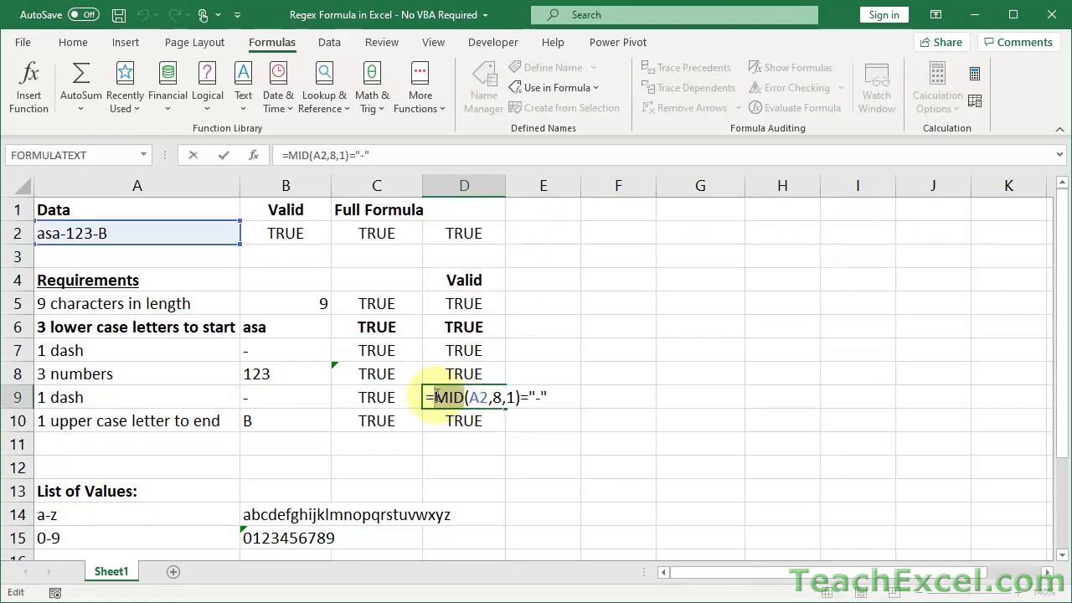
{"action": "left_click_drag", "start_coordinate": [434, 397], "coordinate": [546, 397]}
{"action": "key", "text": "ctrl+c"}
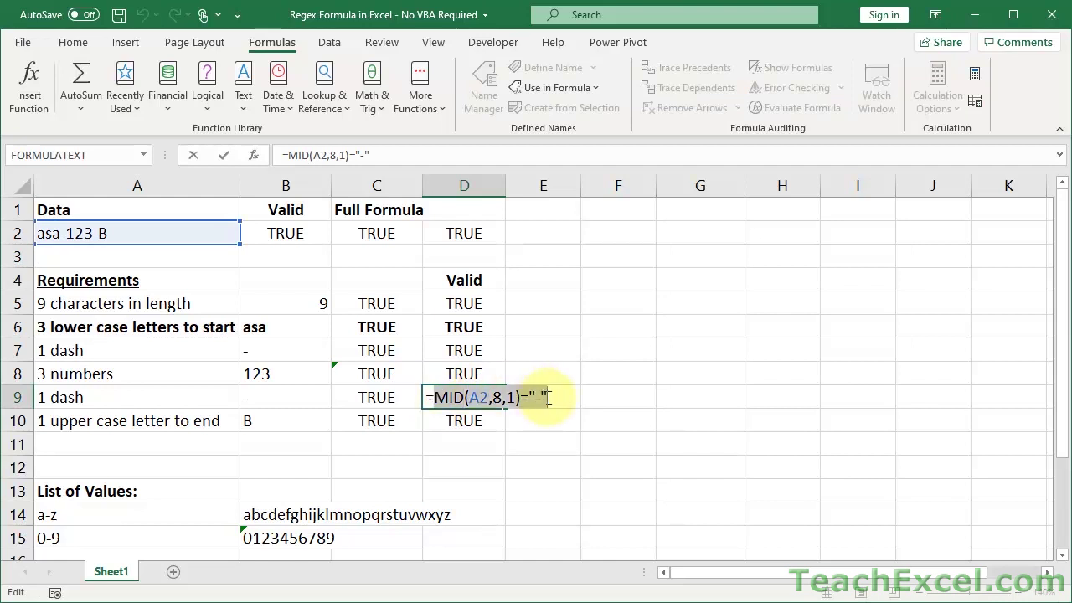
{"action": "key", "text": "Escape"}
{"action": "left_click", "coordinate": [481, 219]}
{"action": "double_click", "coordinate": [480, 232]}
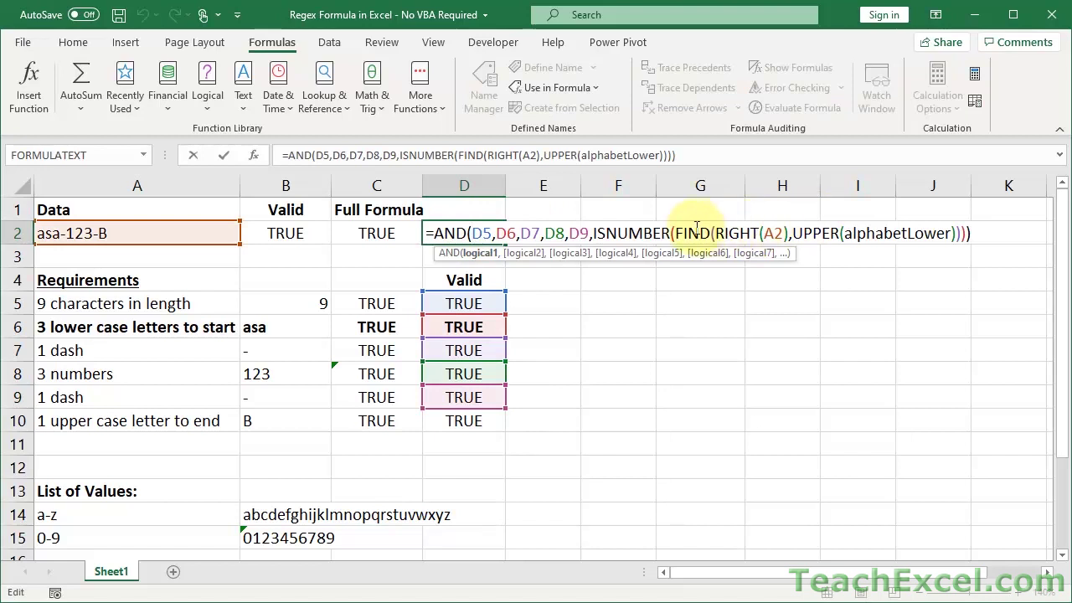
{"action": "double_click", "coordinate": [586, 234]}
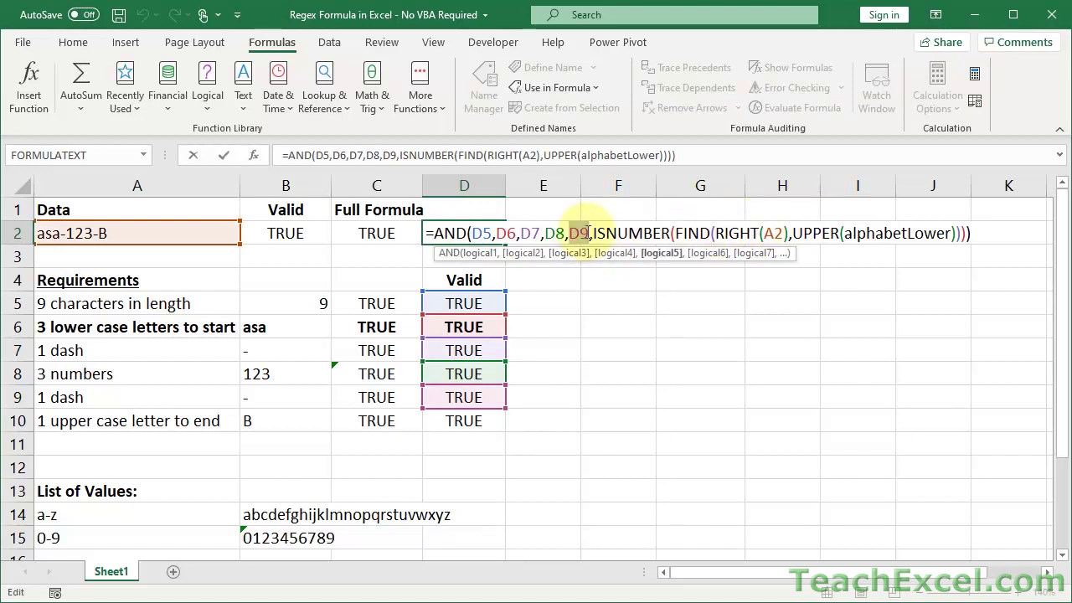
{"action": "key", "text": "ctrl+v"}
{"action": "key", "text": "Return"}
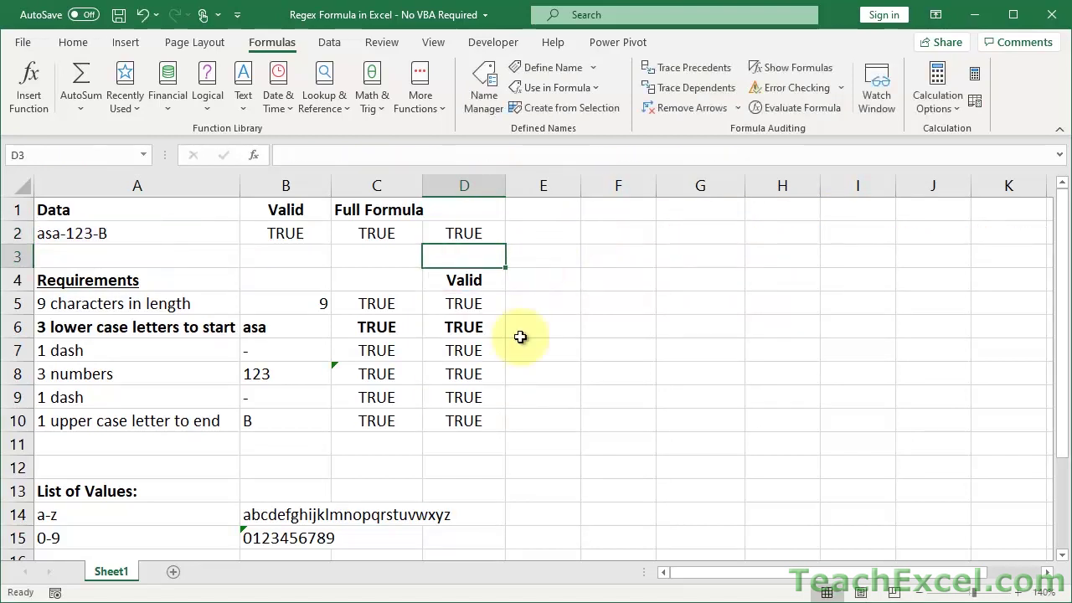
- Replace the D8 reference in the D2 formula with the three-number check copied from D8, ISNUMBER(VALUE(MID(A2,5,3)))
{"action": "double_click", "coordinate": [481, 377]}
{"action": "left_click_drag", "start_coordinate": [433, 374], "coordinate": [692, 377]}
{"action": "key", "text": "ctrl+c"}
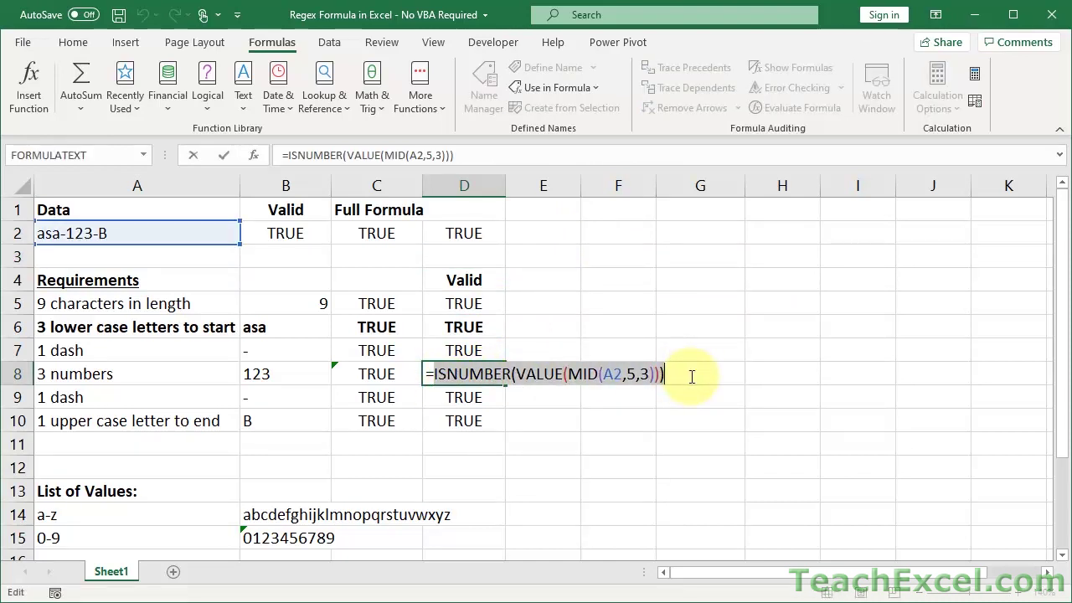
{"action": "key", "text": "Escape"}
{"action": "double_click", "coordinate": [469, 234]}
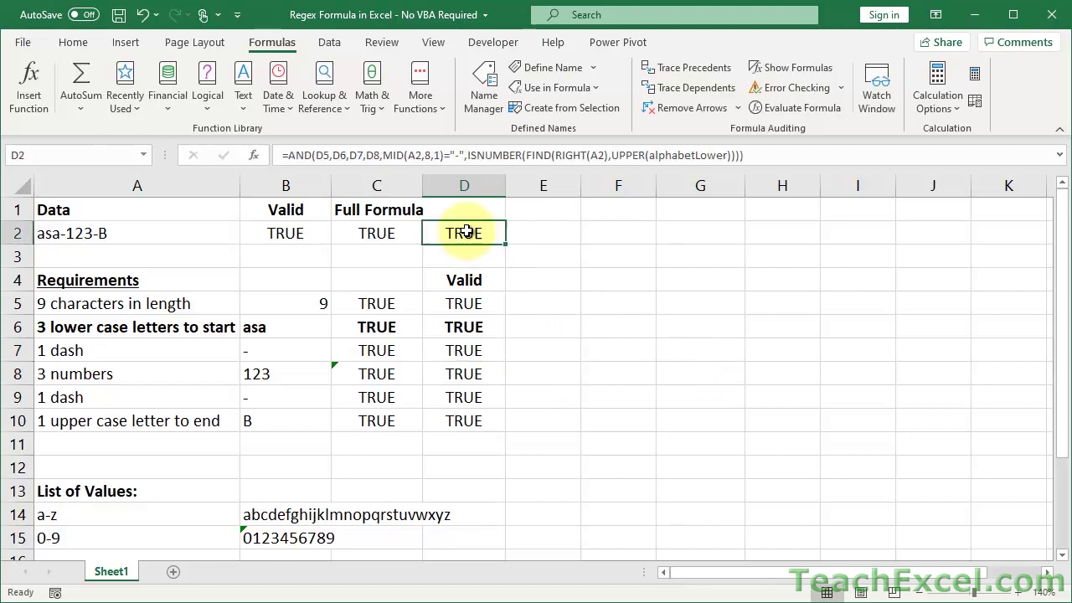
{"action": "double_click", "coordinate": [554, 233]}
{"action": "key", "text": "ctrl+v"}
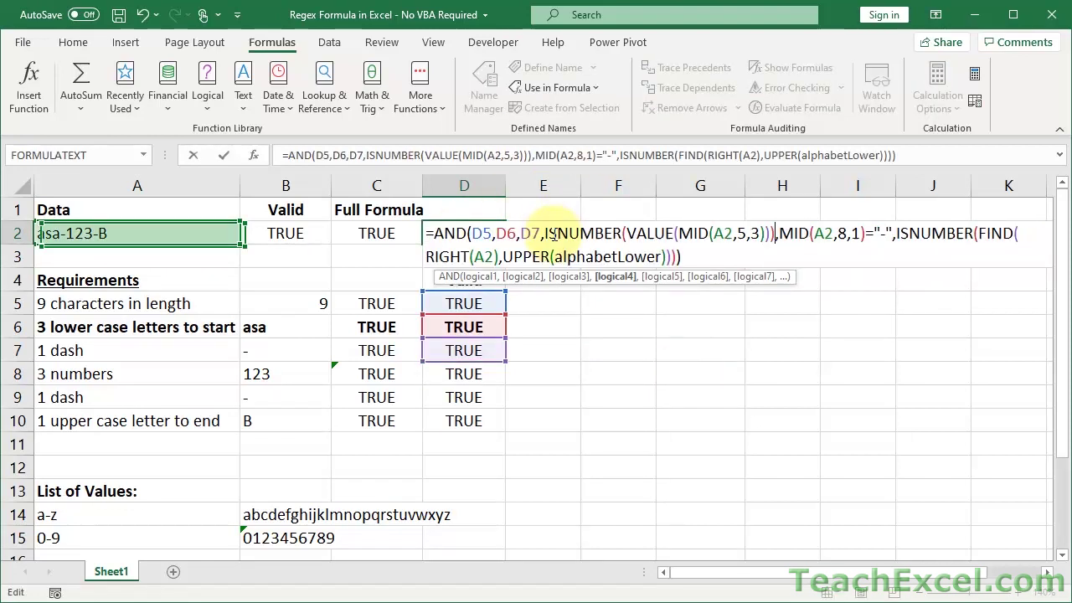
{"action": "key", "text": "Return"}
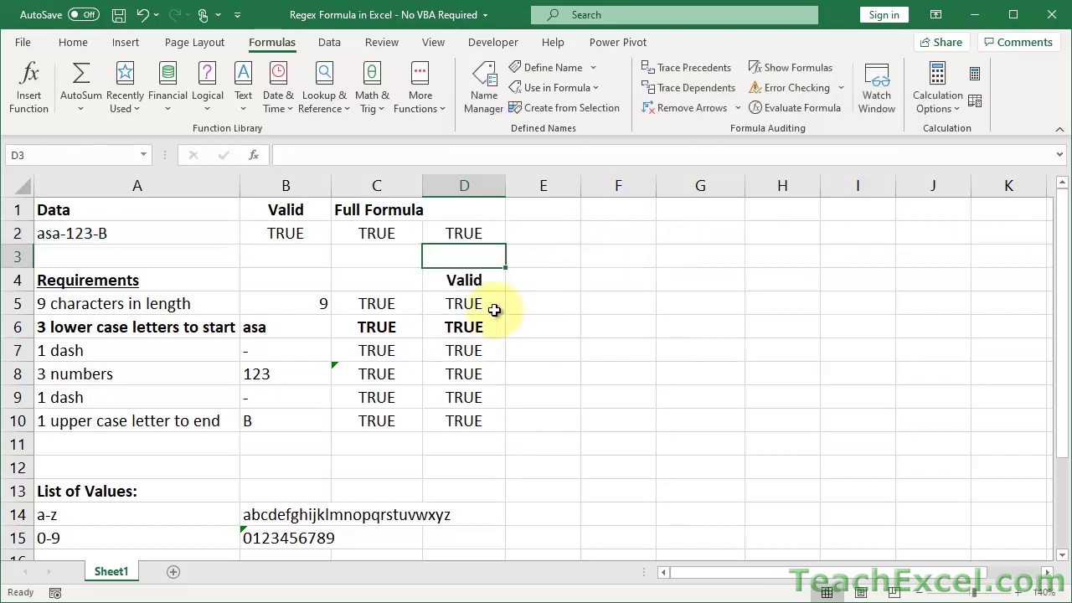
- Replace the D7 reference in the D2 formula with the first dash check copied from D7, MID(A2,4,1)="-"
{"action": "double_click", "coordinate": [456, 350]}
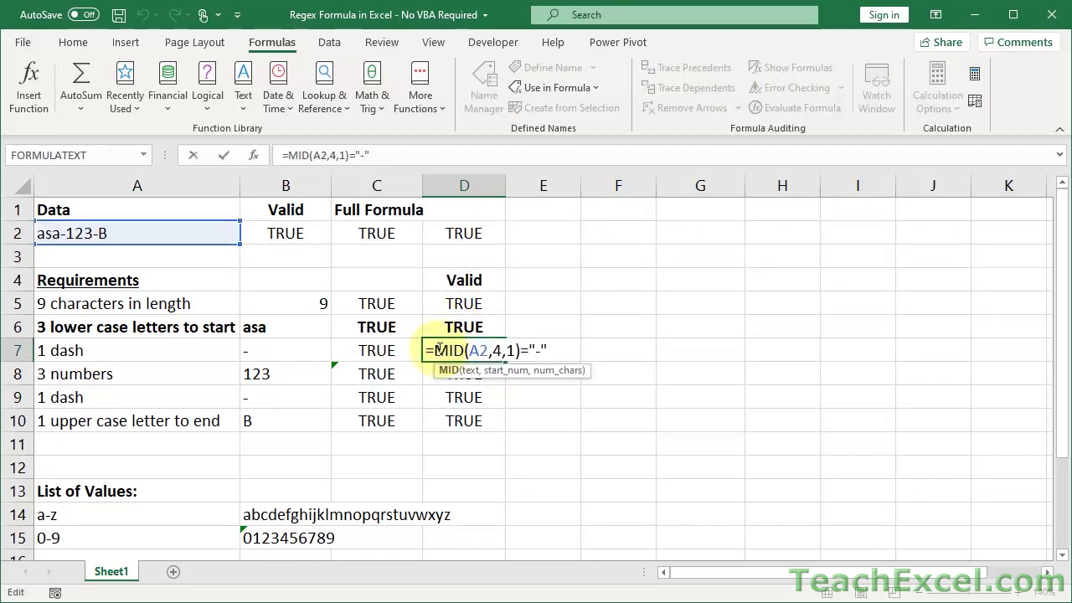
{"action": "left_click_drag", "start_coordinate": [436, 350], "coordinate": [583, 364]}
{"action": "key", "text": "ctrl+c"}
{"action": "key", "text": "Escape"}
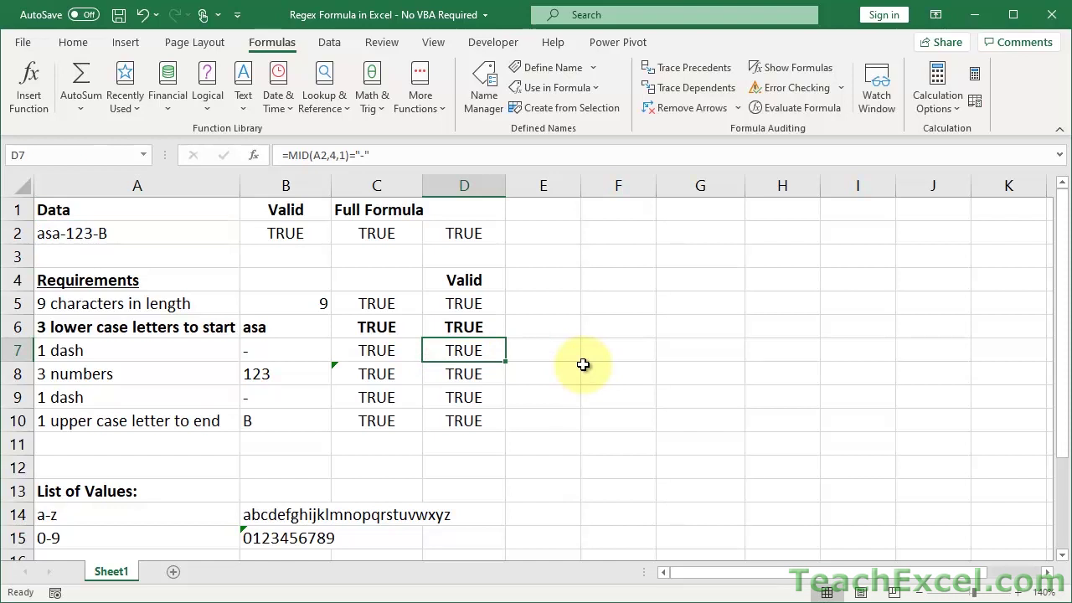
{"action": "double_click", "coordinate": [485, 234]}
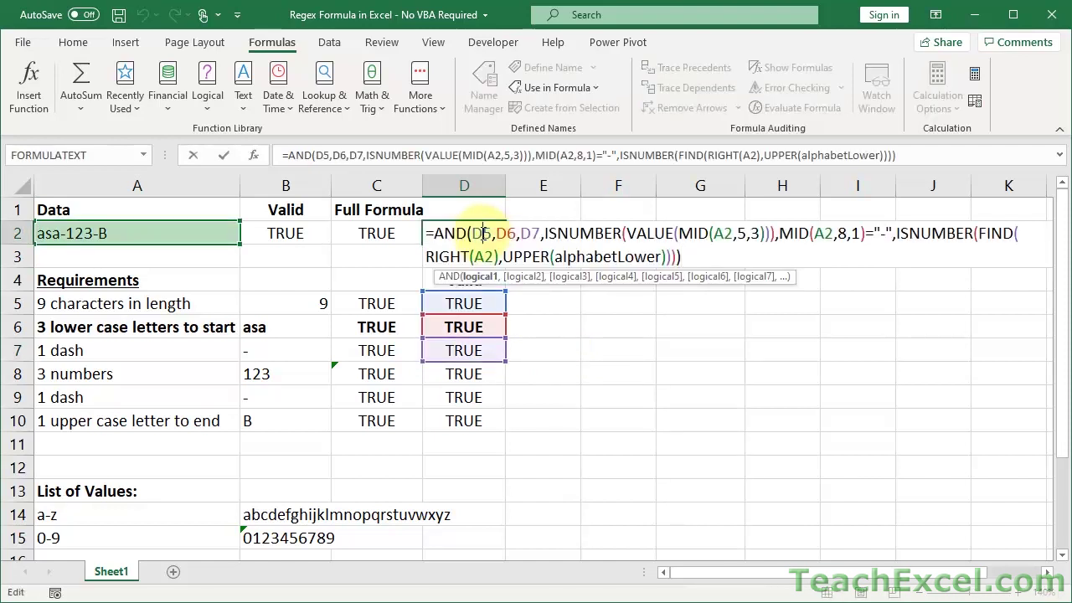
{"action": "double_click", "coordinate": [531, 234]}
{"action": "key", "text": "ctrl+v"}
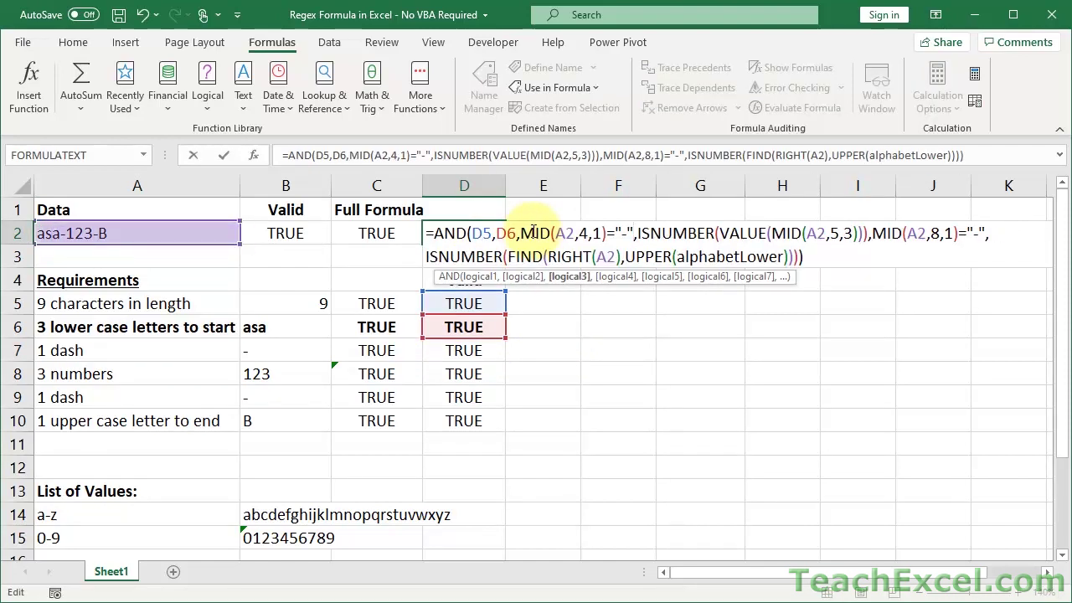
{"action": "key", "text": "Return"}
- Replace the D6 reference in the D2 formula with D6's full COUNT(FIND(…))=LEN(LEFT(A2,3)) lower-case letter check, copied without its leading equals sign
{"action": "double_click", "coordinate": [473, 326]}
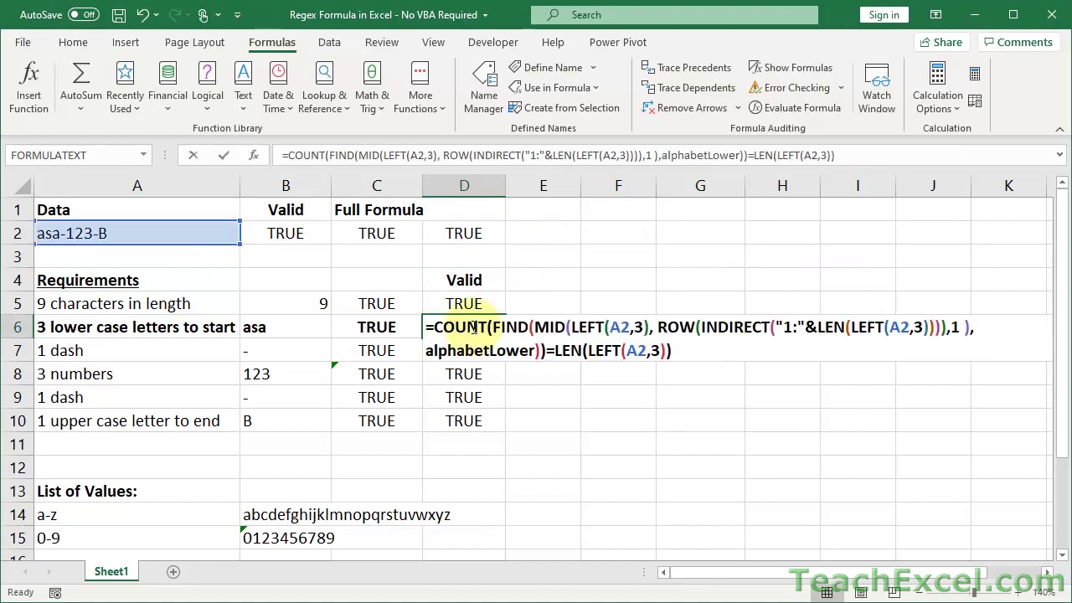
{"action": "left_click_drag", "start_coordinate": [427, 327], "coordinate": [680, 359]}
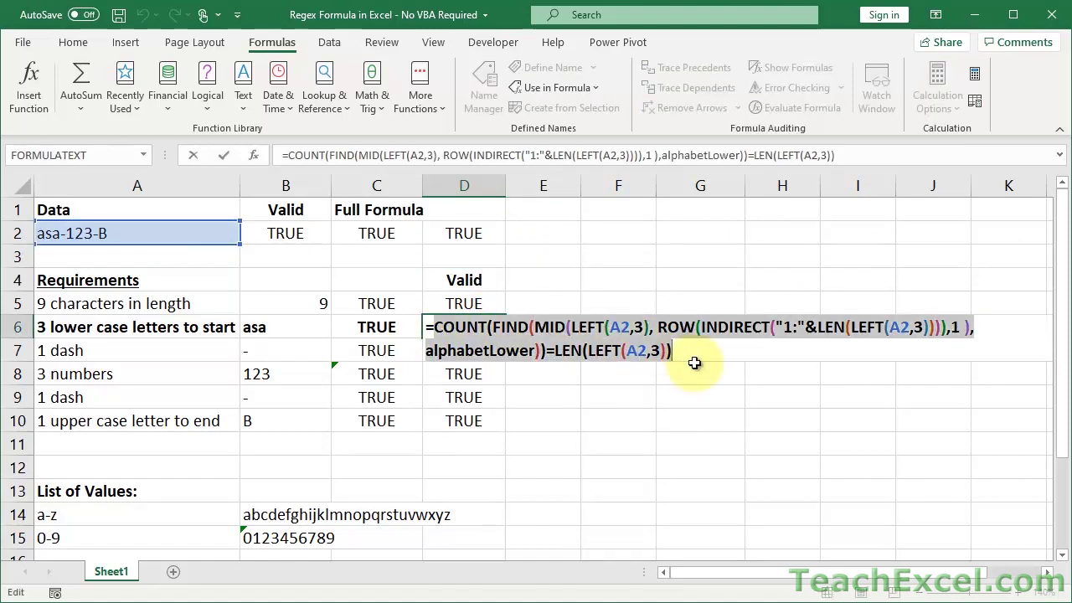
{"action": "key", "text": "Escape"}
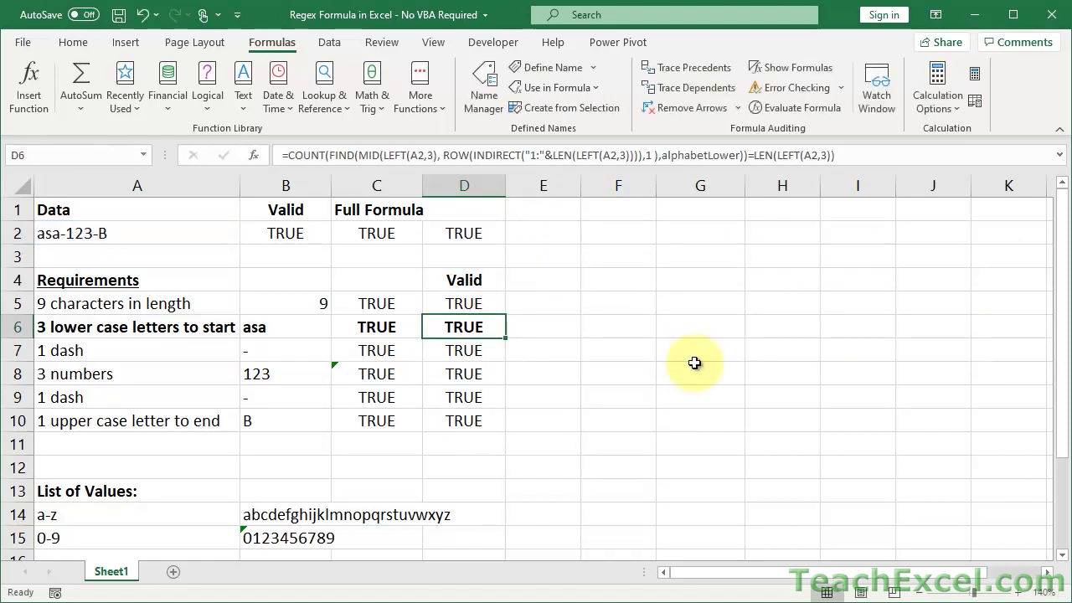
{"action": "double_click", "coordinate": [462, 233]}
{"action": "double_click", "coordinate": [509, 233]}
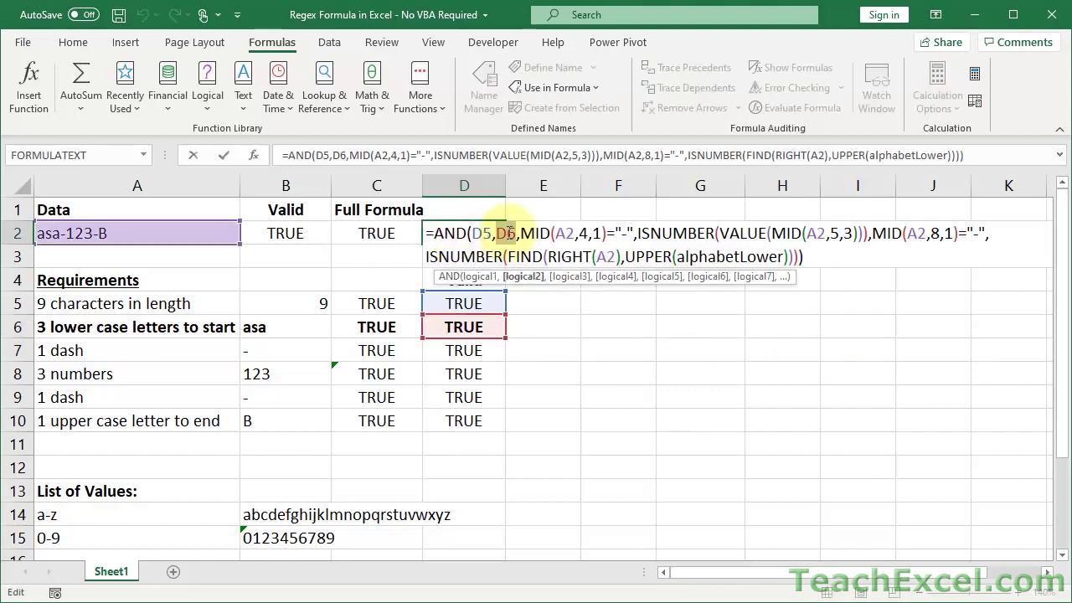
{"action": "key", "text": "ctrl+v"}
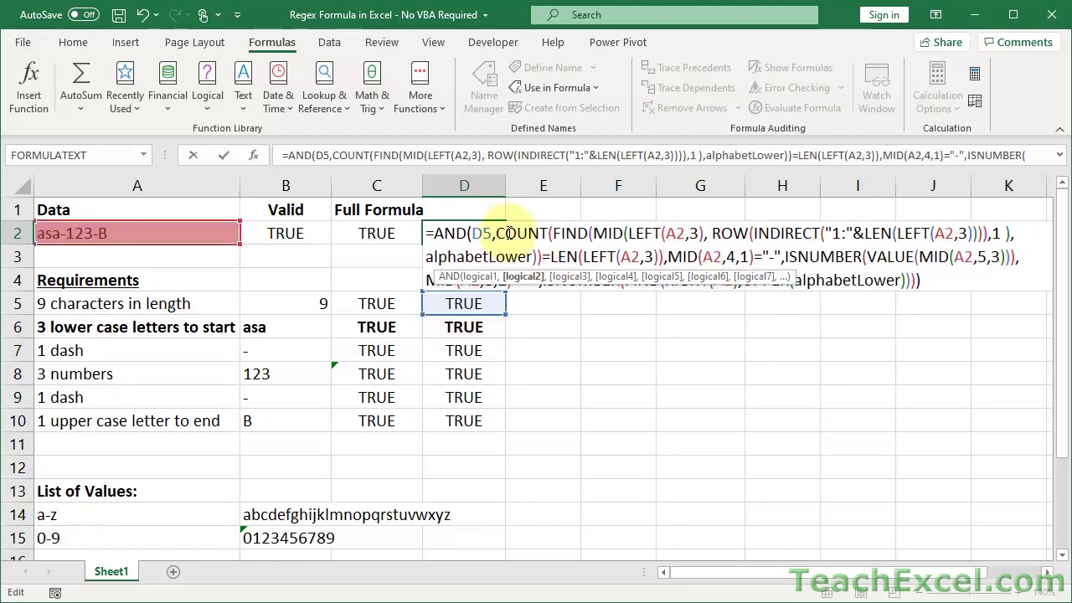
{"action": "key", "text": "Return"}
- Replace the D5 reference in the D2 formula with the length check copied from D5, LEN(A2)=9
{"action": "double_click", "coordinate": [453, 301]}
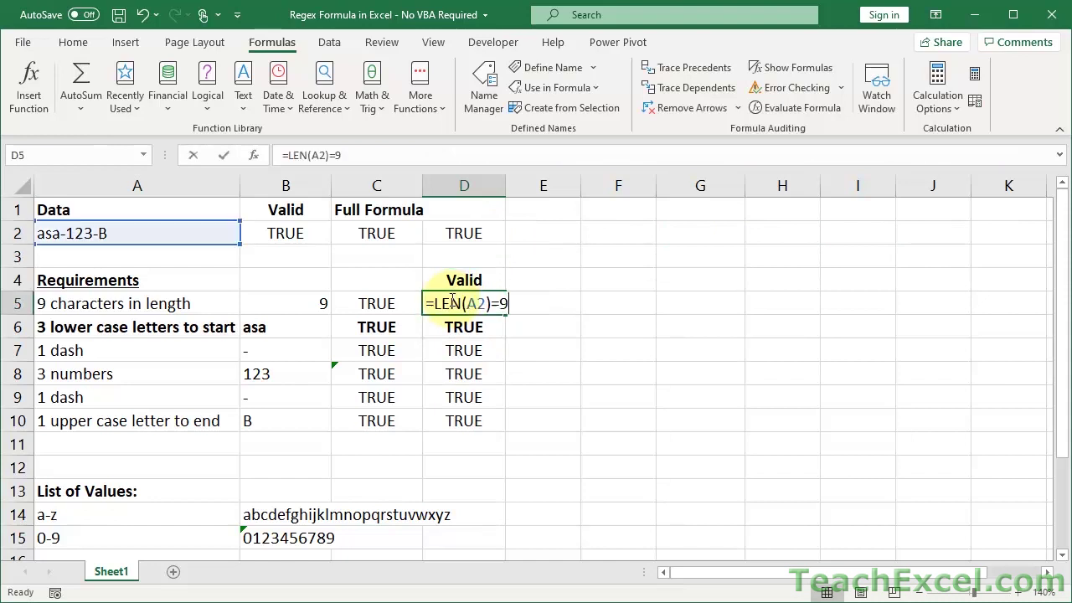
{"action": "left_click_drag", "start_coordinate": [433, 303], "coordinate": [509, 305]}
{"action": "key", "text": "ctrl+c"}
{"action": "key", "text": "Escape"}
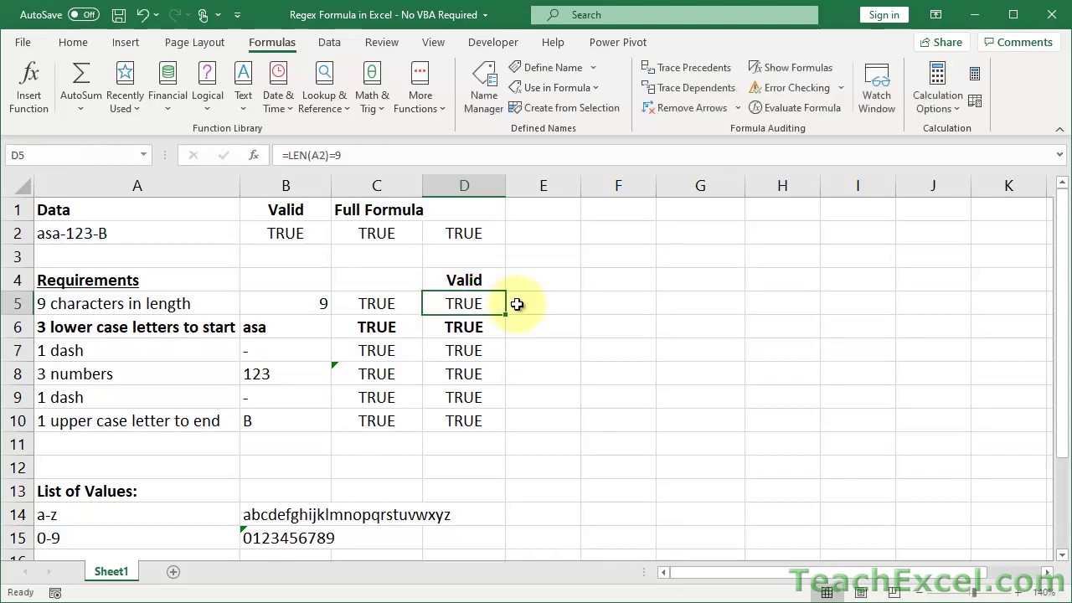
{"action": "double_click", "coordinate": [474, 233]}
{"action": "double_click", "coordinate": [483, 234]}
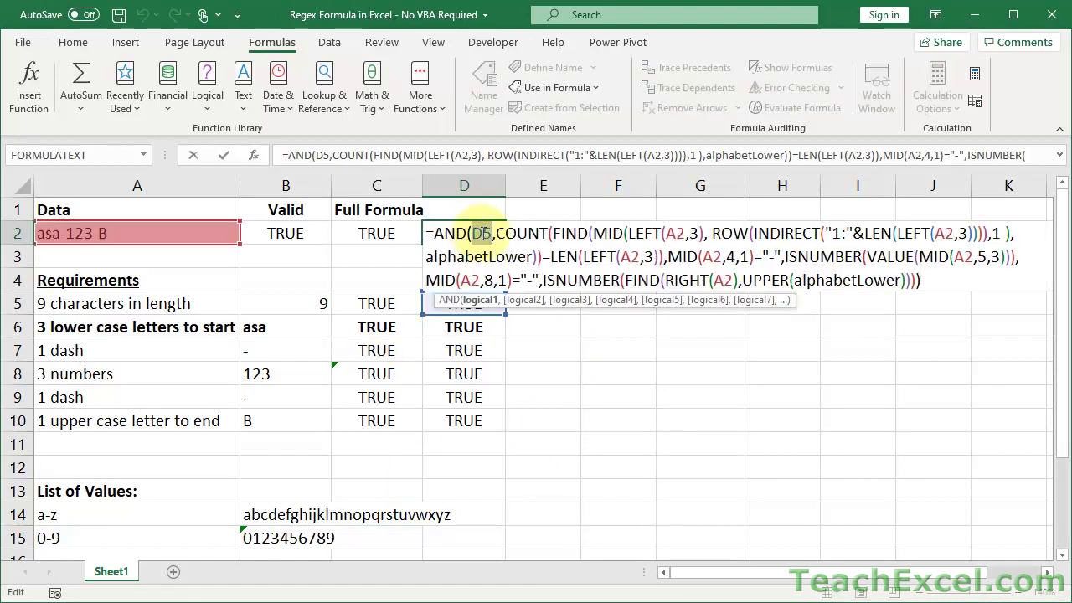
{"action": "key", "text": "ctrl+v"}
{"action": "key", "text": "Return"}
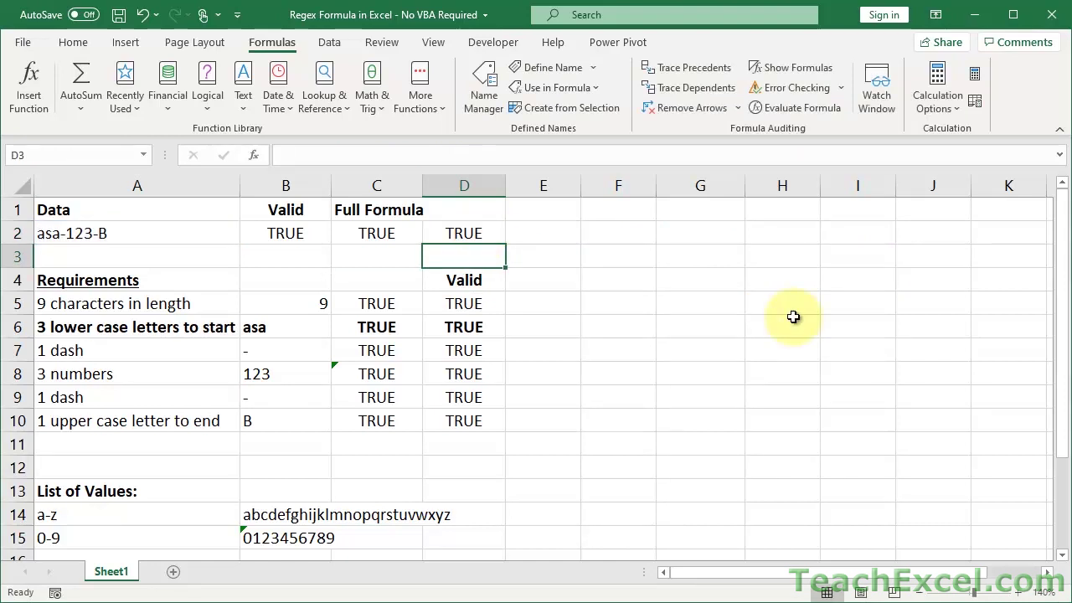
- Review the combined AND formula in D2 and the full formula in C2 without changing either
{"action": "double_click", "coordinate": [466, 233]}
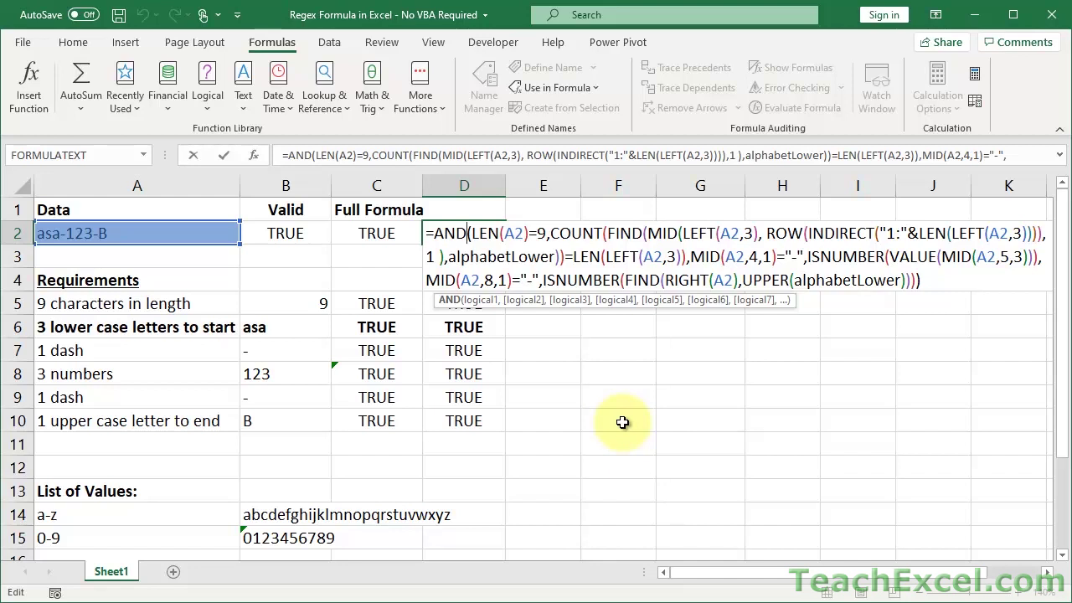
{"action": "key", "text": "Escape"}
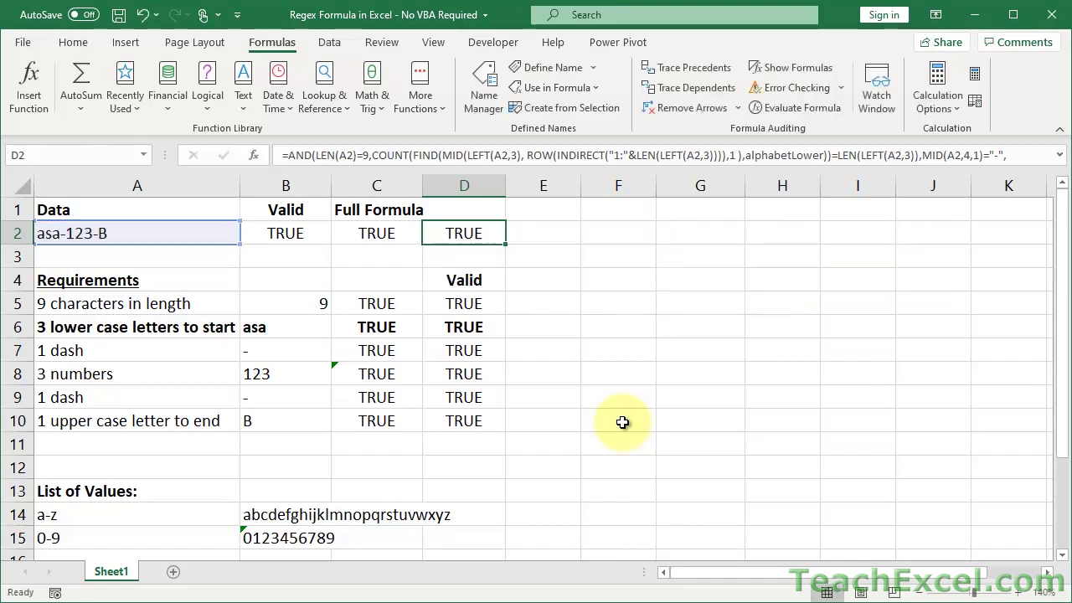
{"action": "double_click", "coordinate": [377, 240]}
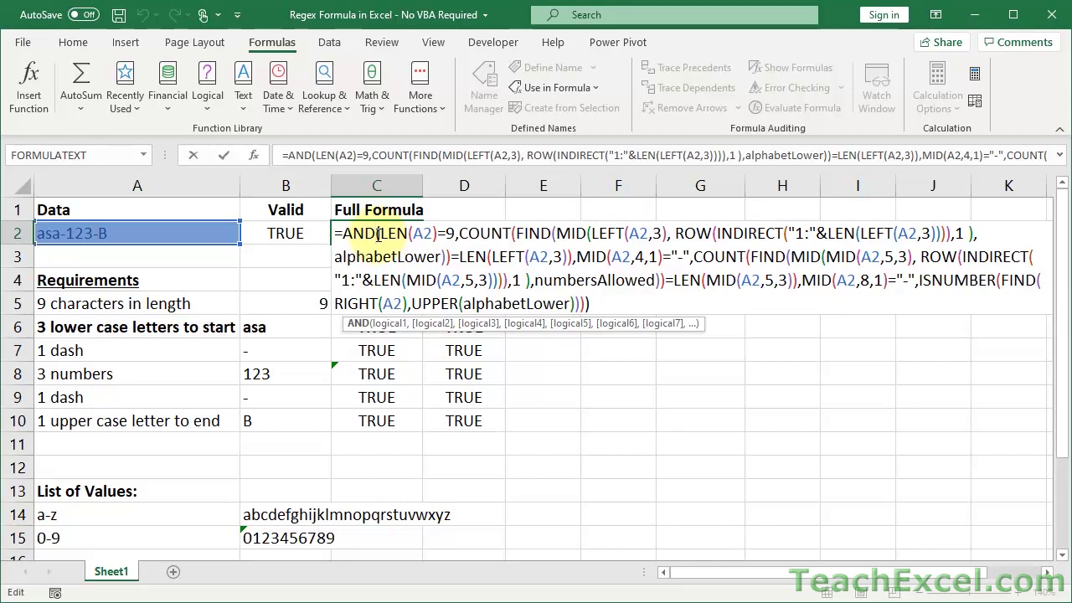
{"action": "key", "text": "Escape"}
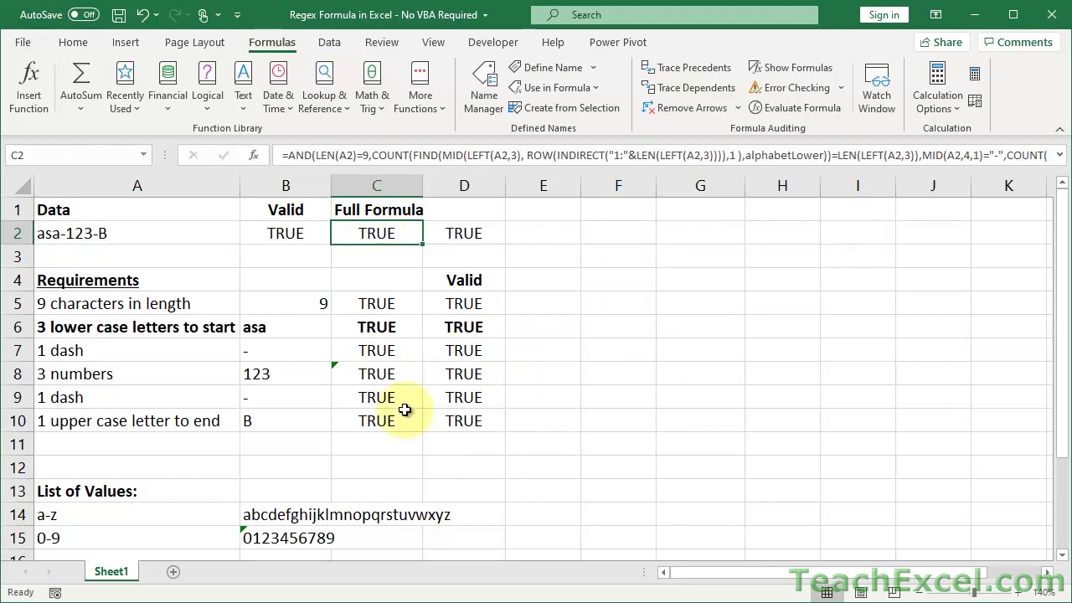
- Enter =VALUE(B8) in E8, beside the three-number requirement's checks, to convert the extracted text to a number
{"action": "left_click", "coordinate": [283, 377]}
{"action": "left_click_drag", "start_coordinate": [284, 376], "coordinate": [445, 374]}
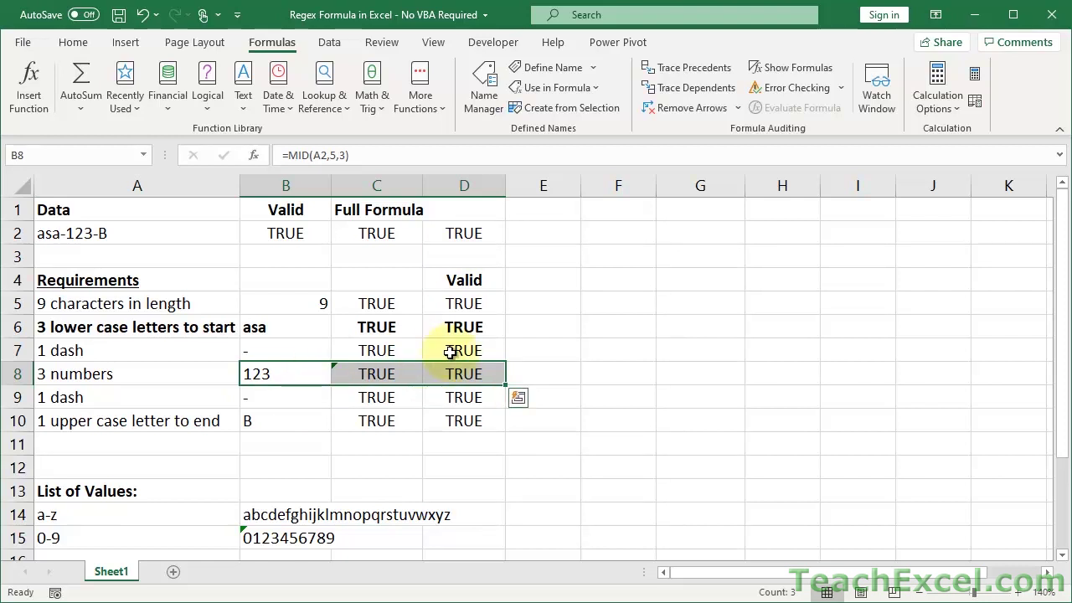
{"action": "left_click", "coordinate": [547, 375]}
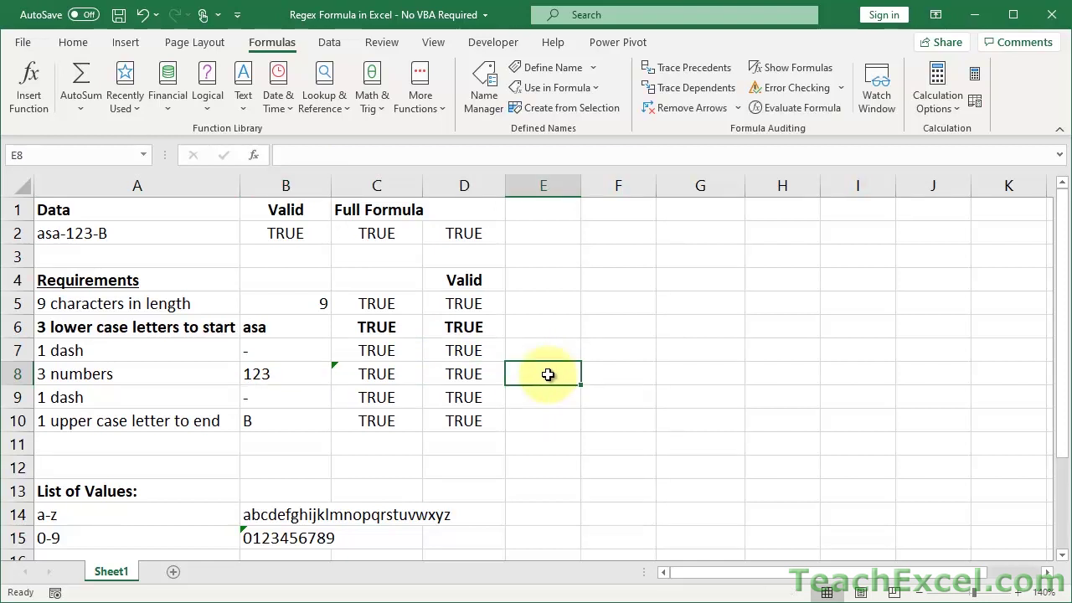
{"action": "type", "text": "=val"}
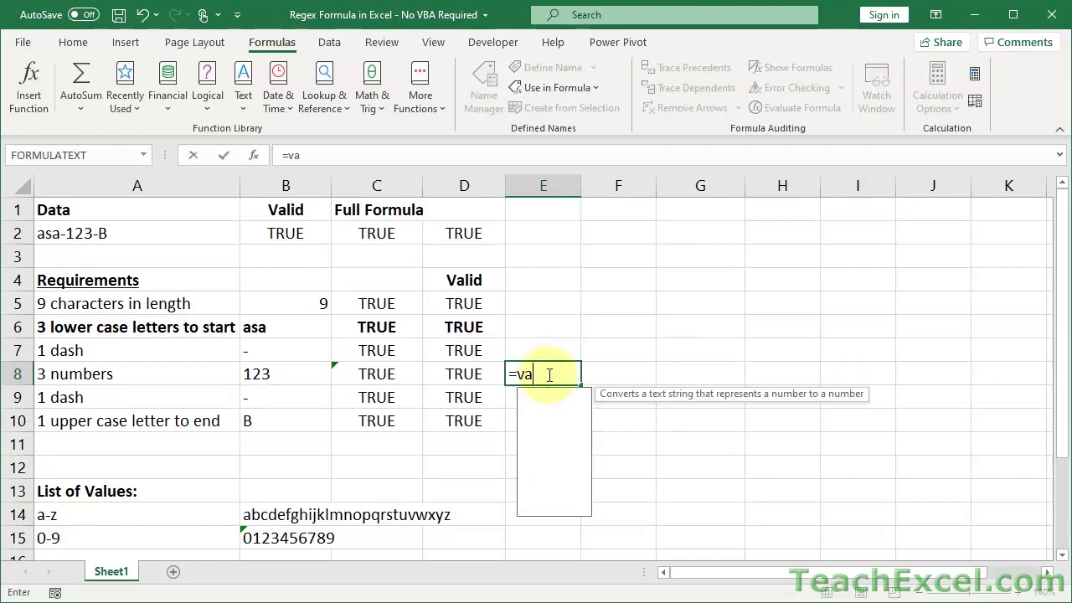
{"action": "key", "text": "Tab"}
{"action": "left_click", "coordinate": [277, 368]}
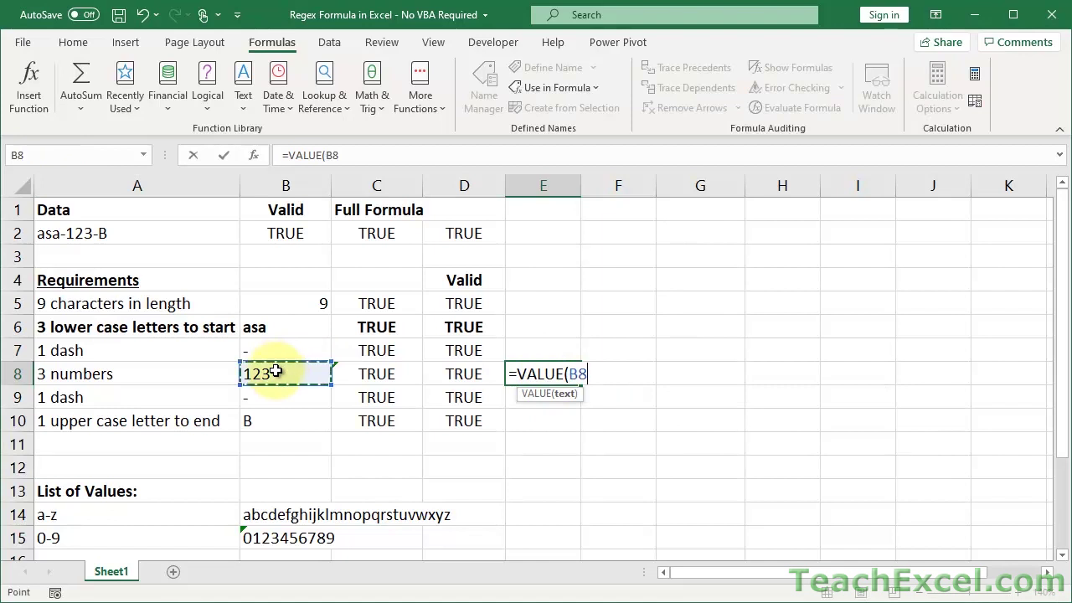
{"action": "key", "text": "ctrl+Return"}
- Enter =B8*1 in F8 as a second way to convert the extracted text to a number
{"action": "left_click", "coordinate": [624, 375]}
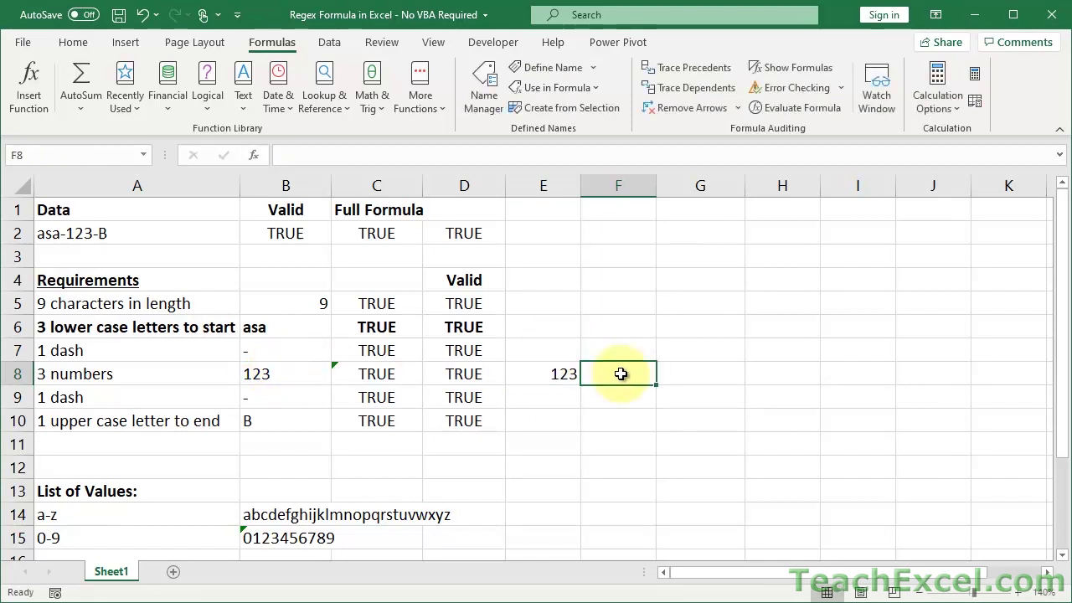
{"action": "type", "text": "="}
{"action": "left_click", "coordinate": [272, 373]}
{"action": "type", "text": "*1"}
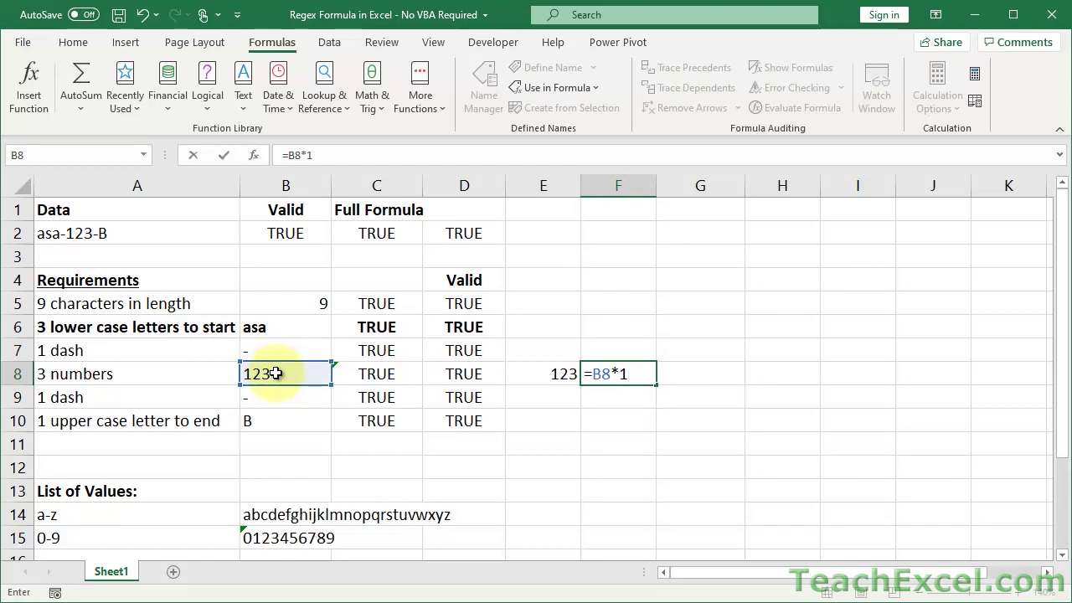
{"action": "key", "text": "ctrl+Return"}
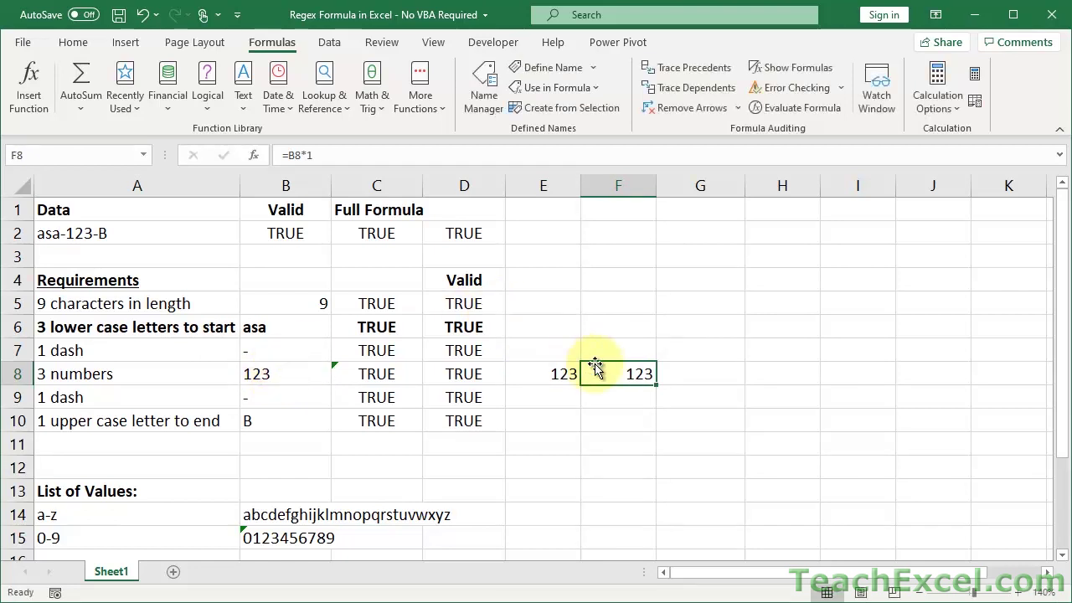
- Change the data in A2 to asa-1-3-B to test the number check with a dash between digits
{"action": "double_click", "coordinate": [83, 233]}
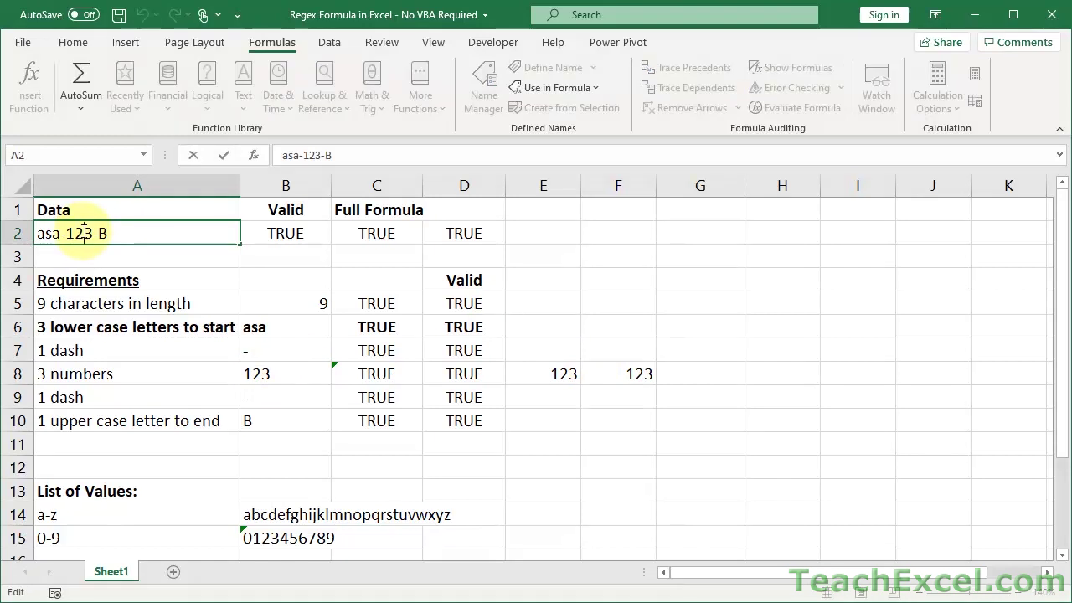
{"action": "key", "text": "BackSpace"}
{"action": "type", "text": "-"}
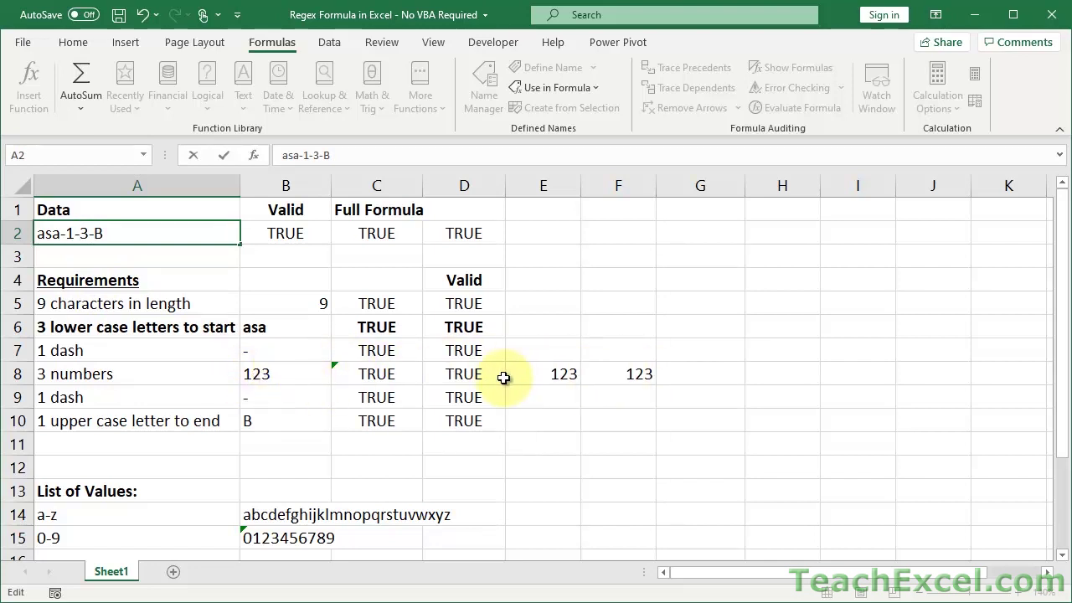
{"action": "key", "text": "Return"}
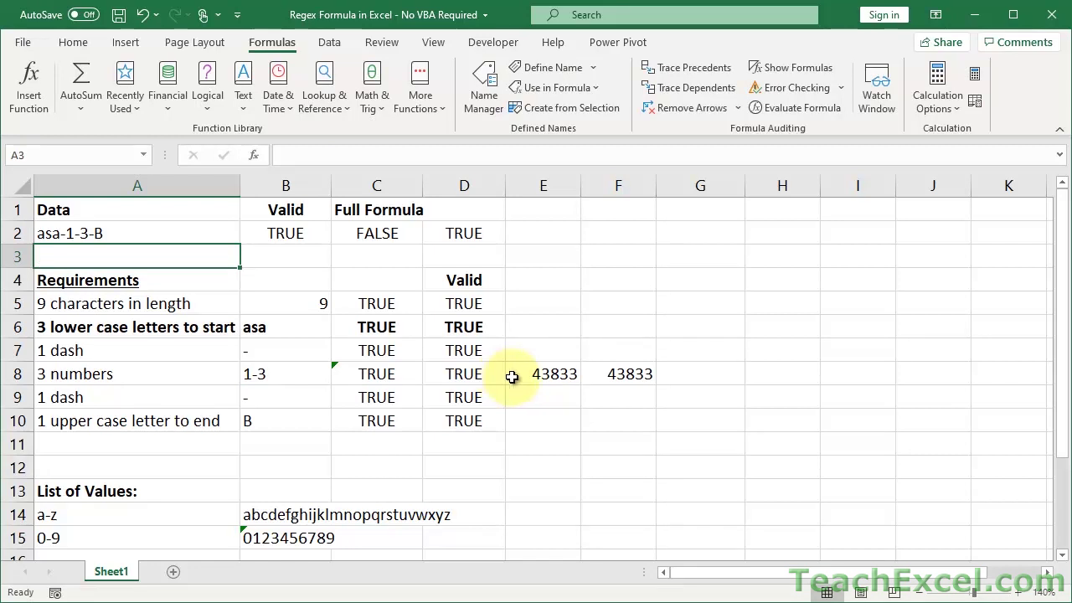
- Try the Long Date number format on the converted value in E8, and undo the formatting
{"action": "left_click", "coordinate": [511, 376]}
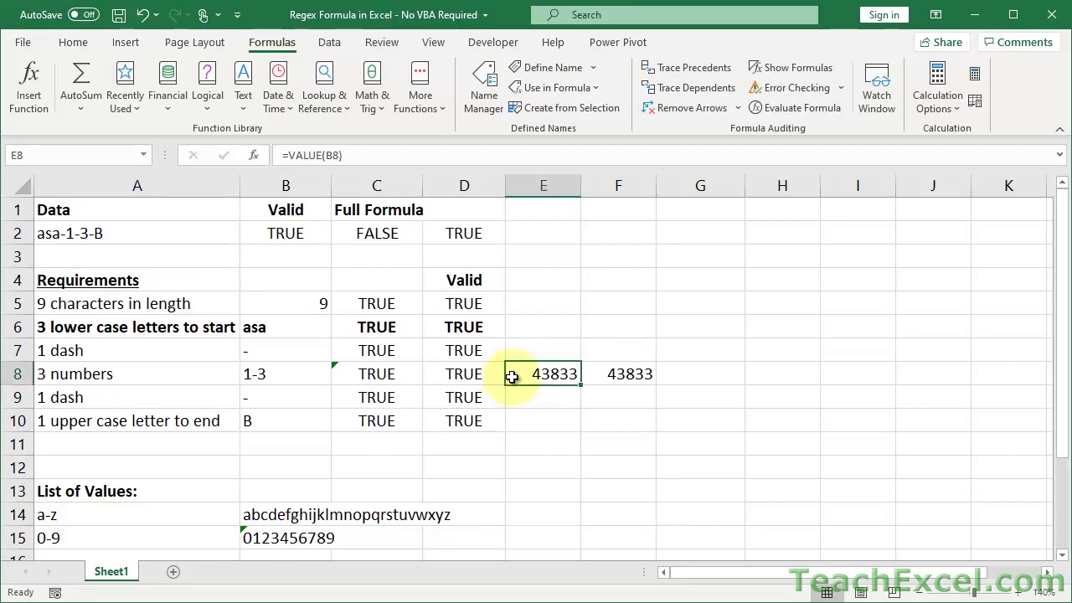
{"action": "left_click", "coordinate": [72, 44]}
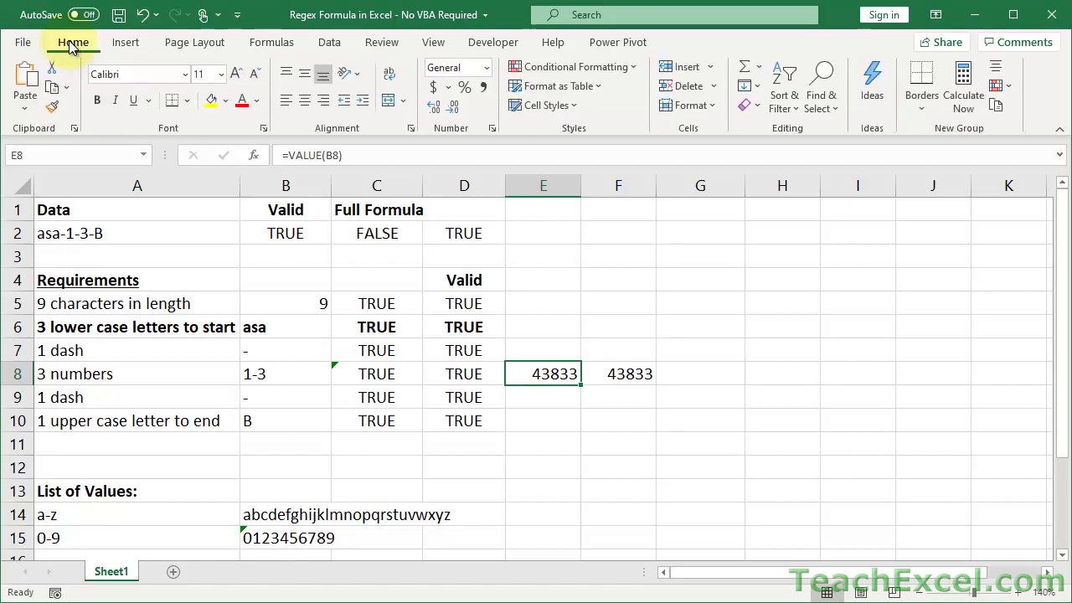
{"action": "left_click", "coordinate": [485, 71]}
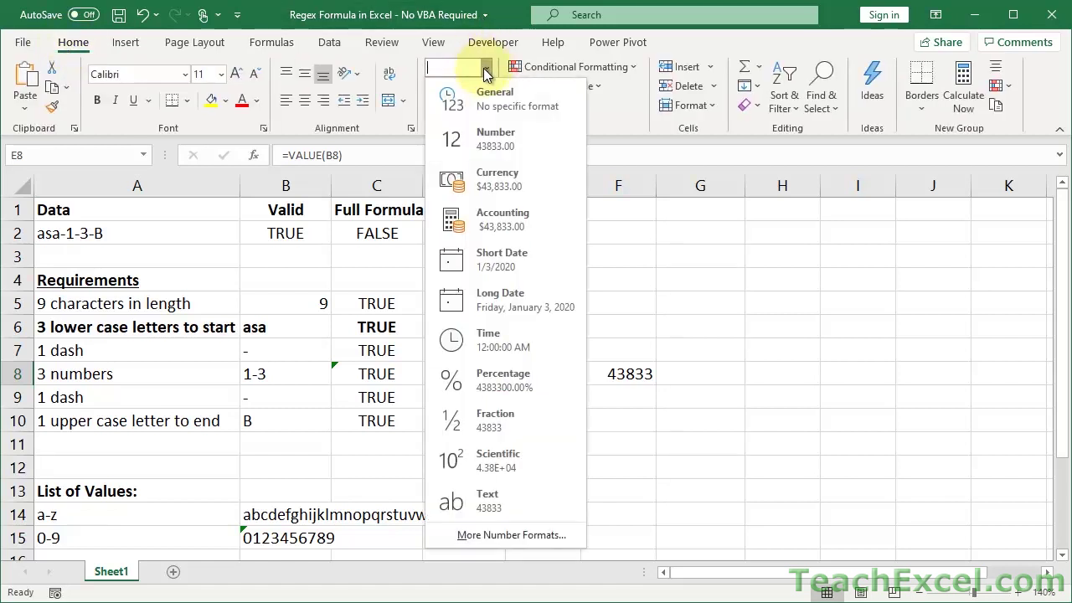
{"action": "key", "text": "Escape"}
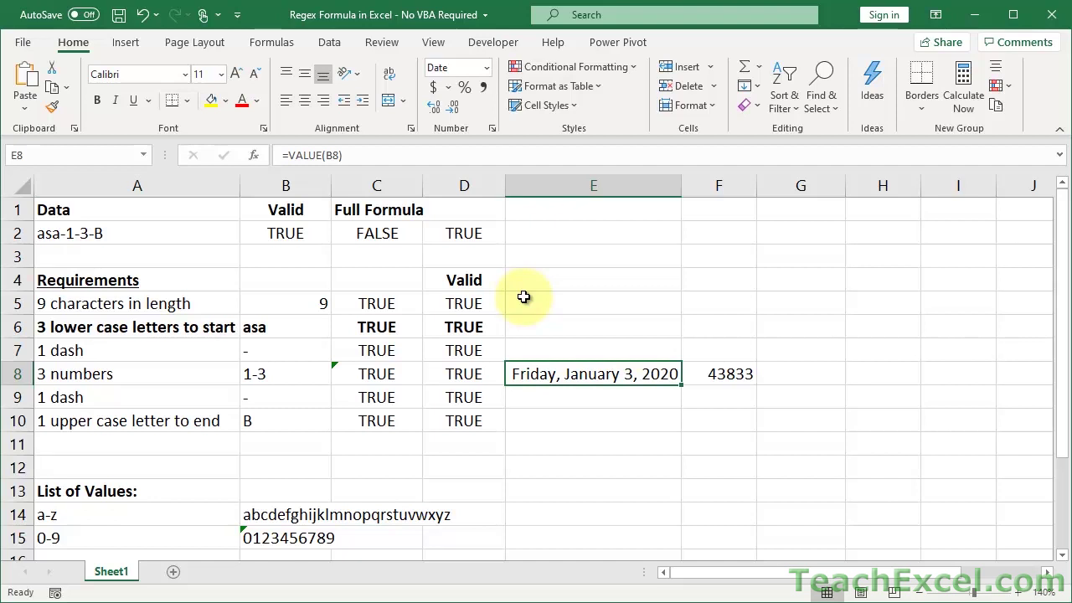
{"action": "key", "text": "ctrl+z"}
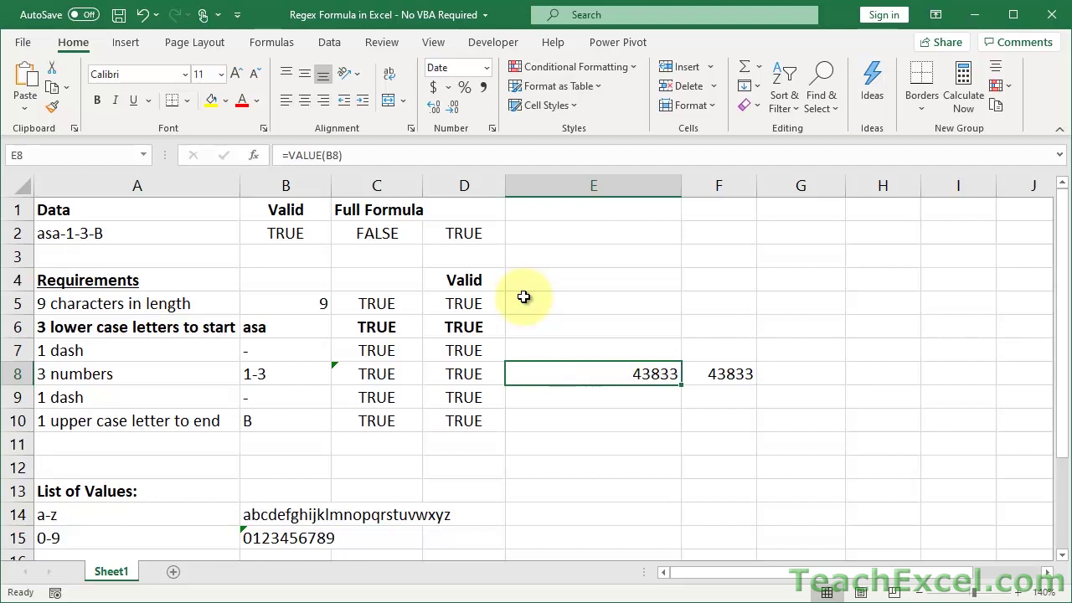
{"action": "key", "text": "ctrl+z"}
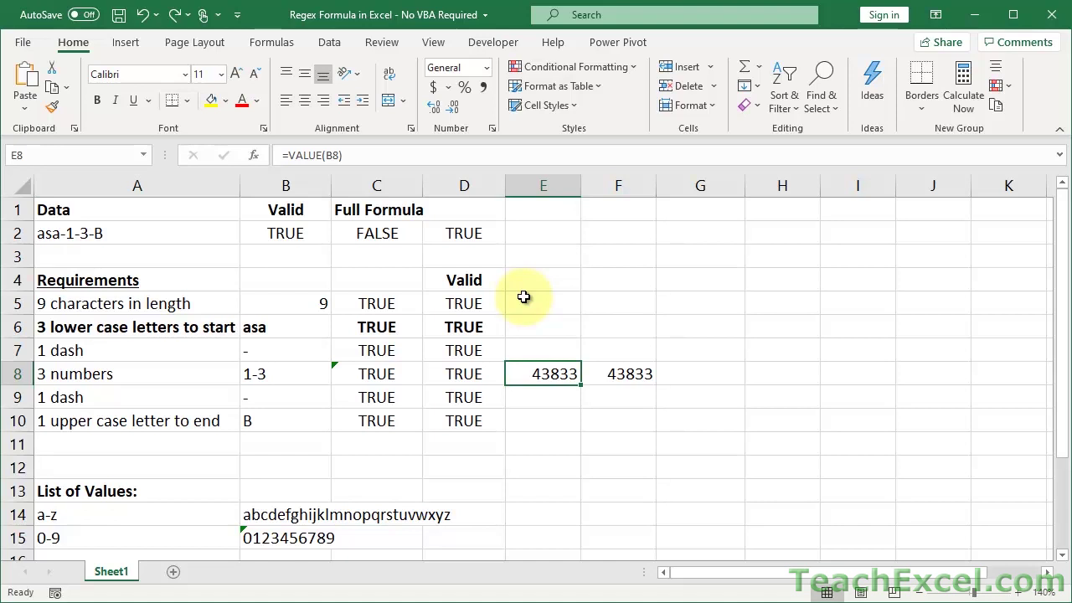
- Examine the array formula for the lower-case letter check in C6 and the 0-9 value list in row 15
{"action": "double_click", "coordinate": [404, 327]}
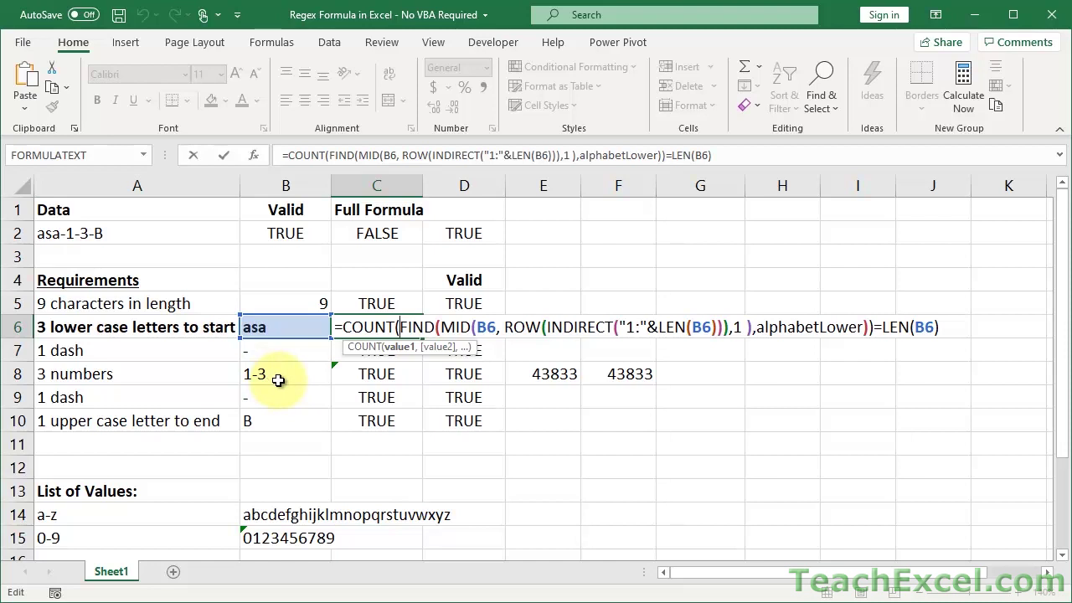
{"action": "key", "text": "ctrl+shift+Return"}
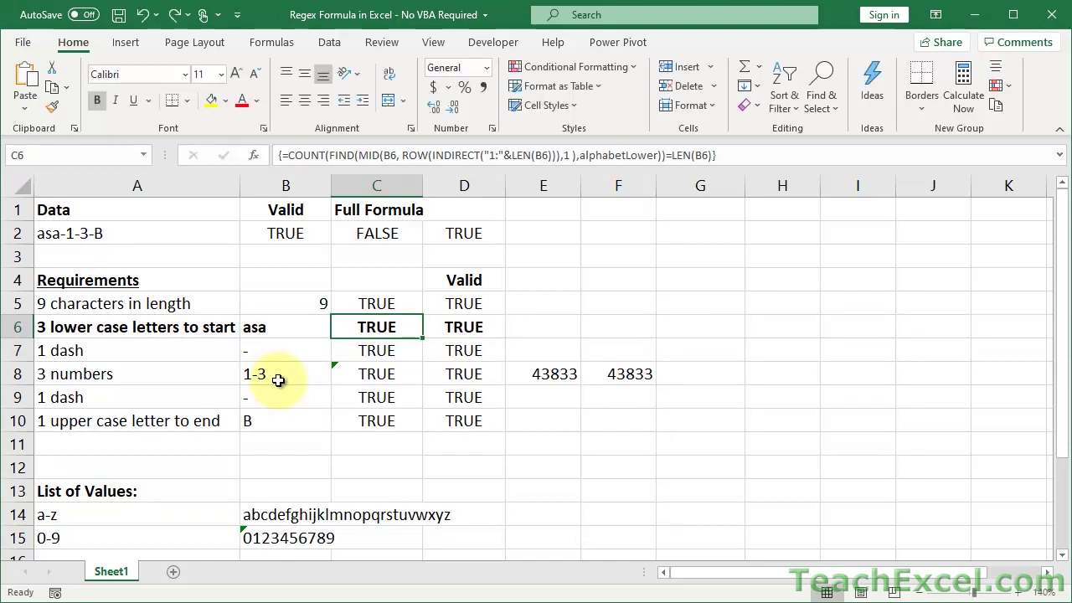
{"action": "left_click_drag", "start_coordinate": [208, 536], "coordinate": [276, 536]}
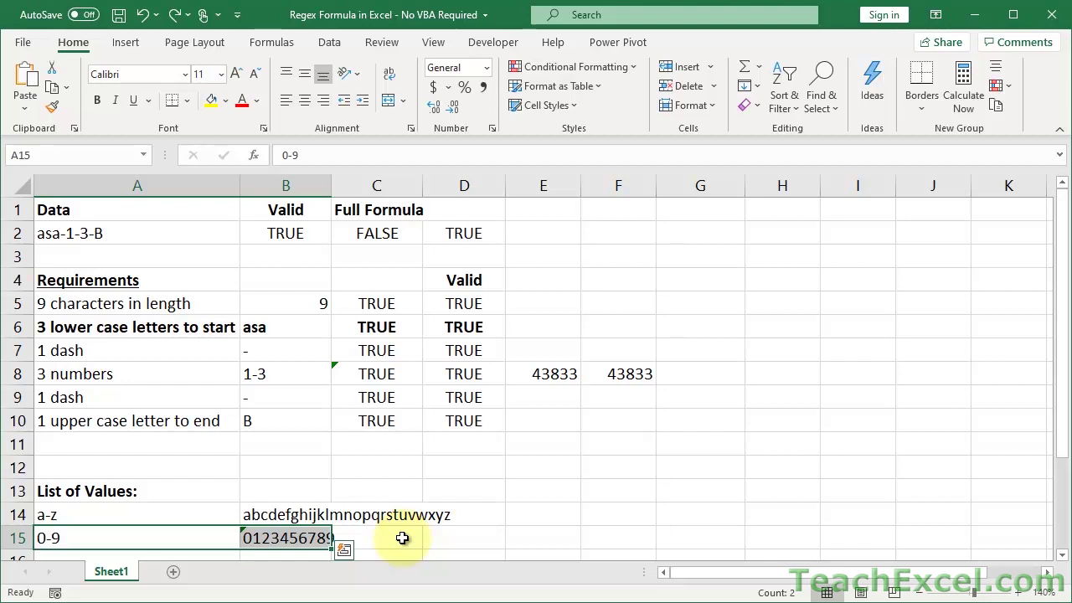
- Restore the data in A2 to asa-123-B
{"action": "double_click", "coordinate": [79, 232]}
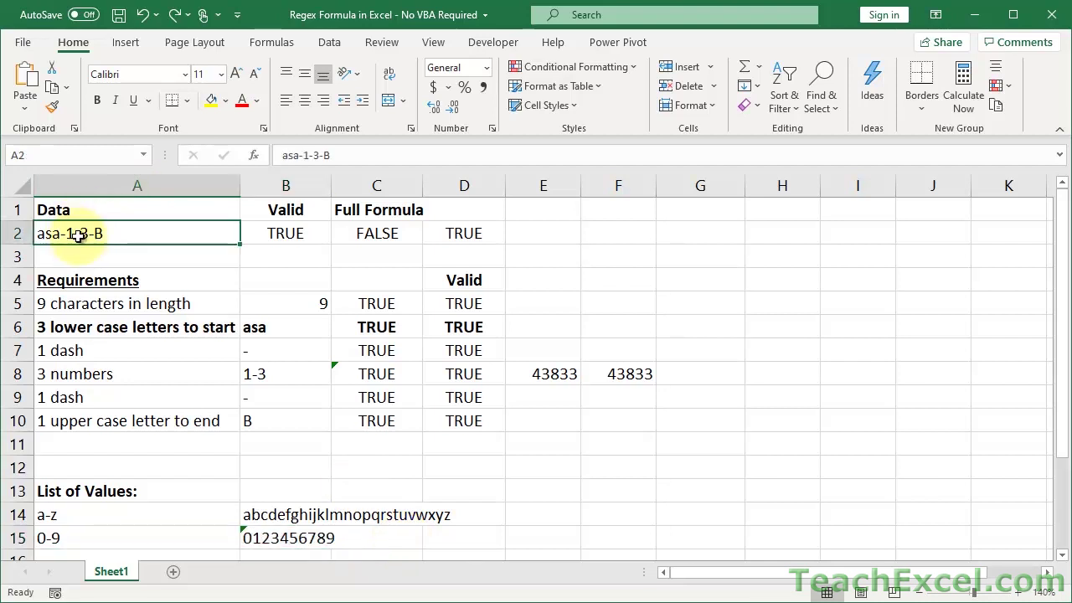
{"action": "key", "text": "BackSpace"}
{"action": "type", "text": "2"}
{"action": "key", "text": "Return"}
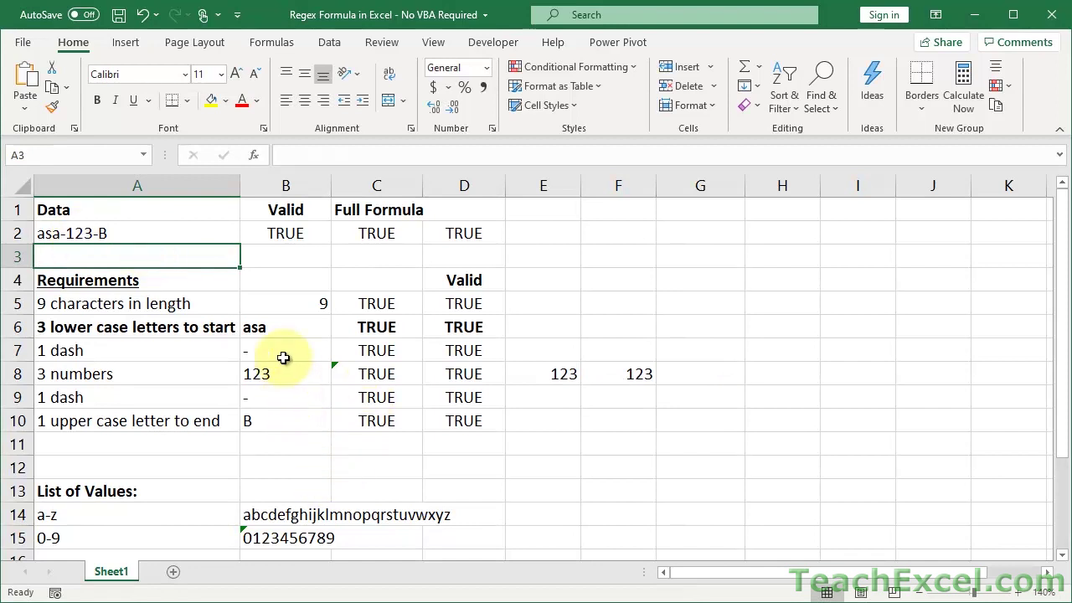
- Inspect the definition of the numbersAllowed name in the Name Manager, and close it without making changes
{"action": "left_click", "coordinate": [279, 325]}
{"action": "left_click", "coordinate": [279, 372]}
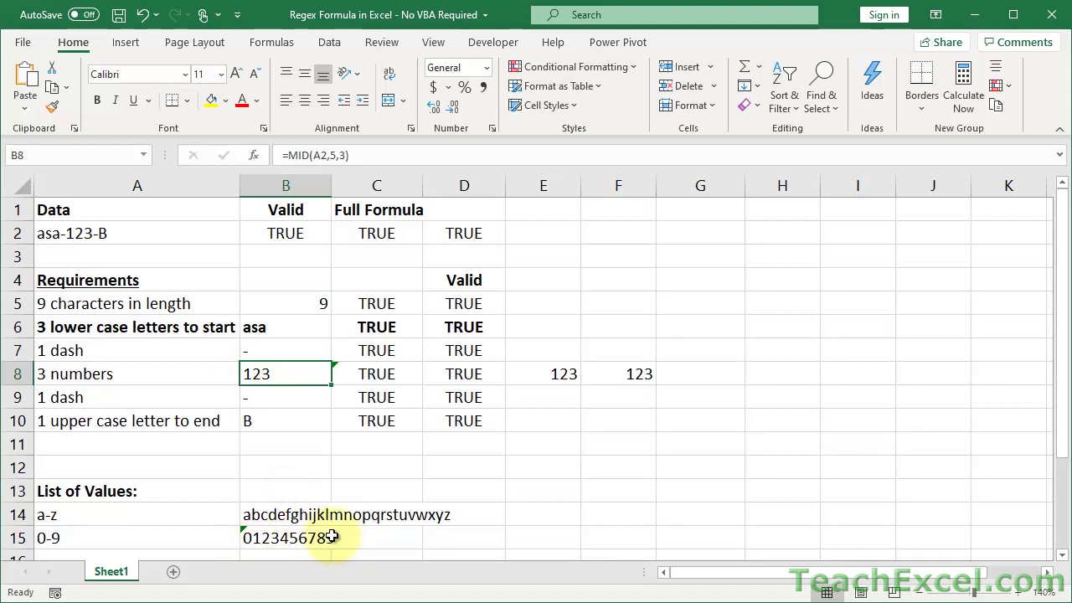
{"action": "left_click", "coordinate": [272, 42]}
{"action": "left_click", "coordinate": [474, 85]}
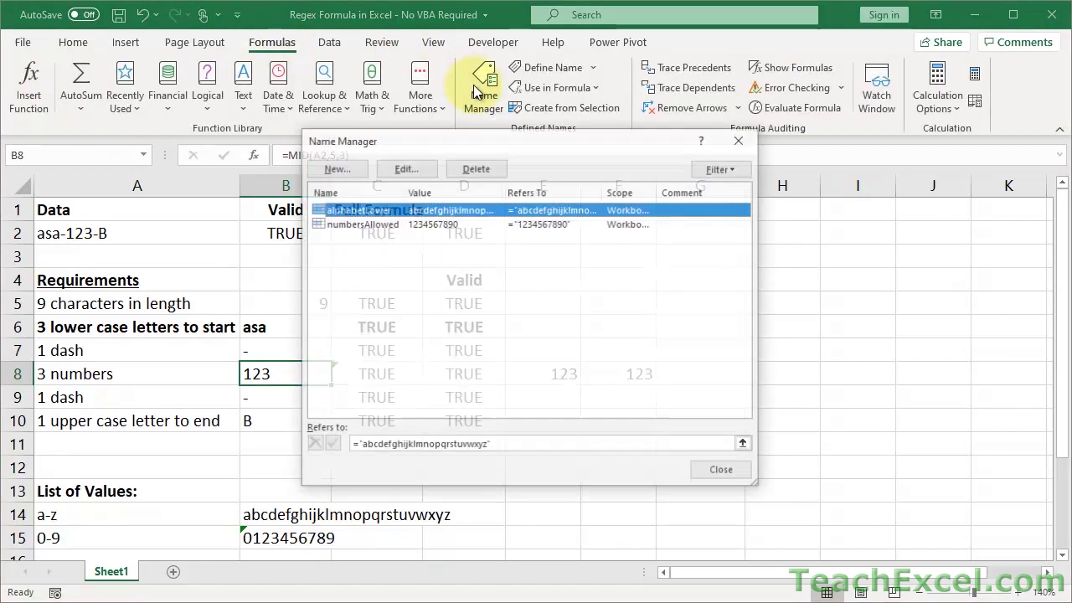
{"action": "left_click", "coordinate": [354, 225]}
{"action": "left_click", "coordinate": [406, 168]}
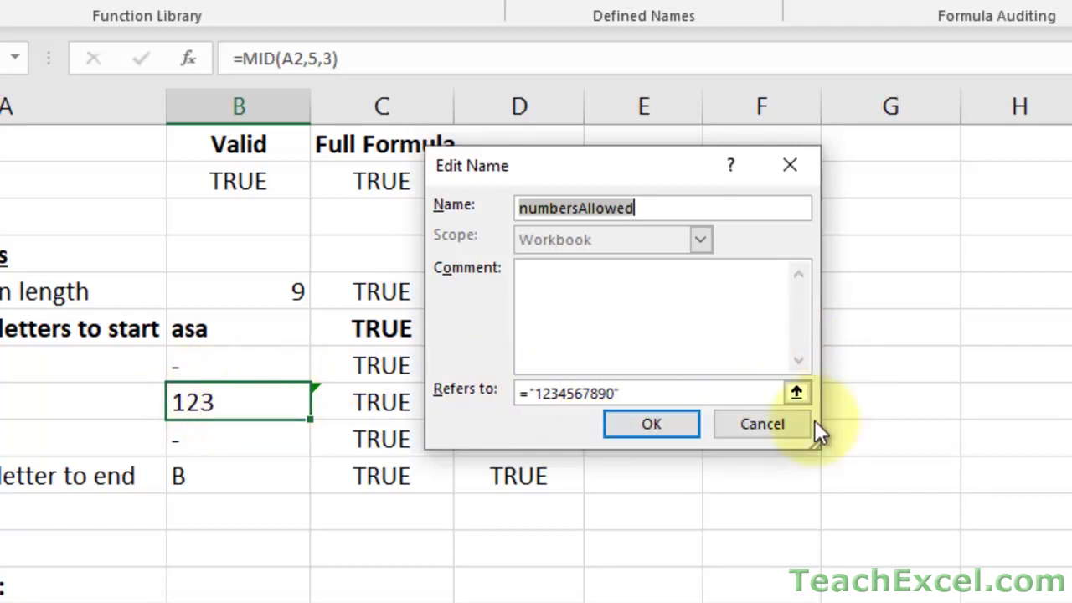
{"action": "left_click", "coordinate": [766, 431]}
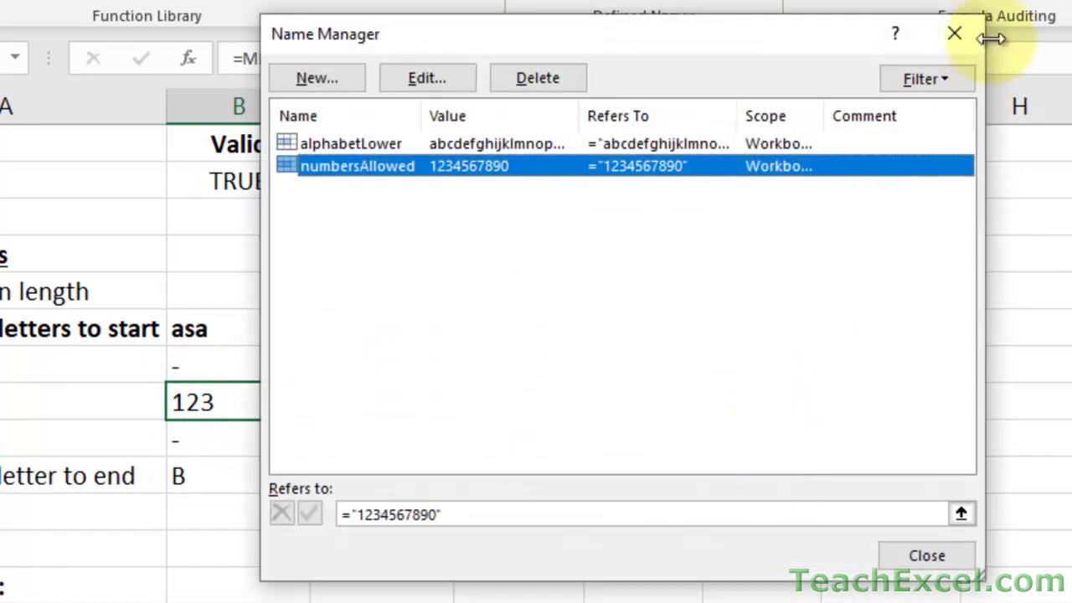
{"action": "left_click", "coordinate": [962, 31]}
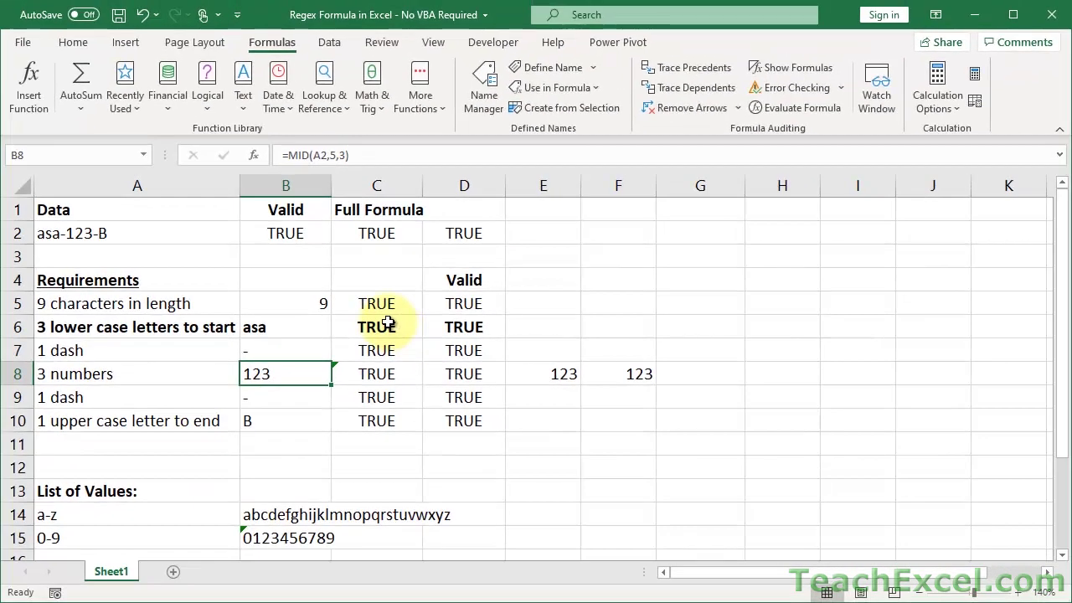
- Replace the contents of E8 with a copy of the lower-case letter check formula from C6
{"action": "double_click", "coordinate": [343, 328]}
{"action": "left_click_drag", "start_coordinate": [334, 328], "coordinate": [1057, 314]}
{"action": "key", "text": "ctrl+c"}
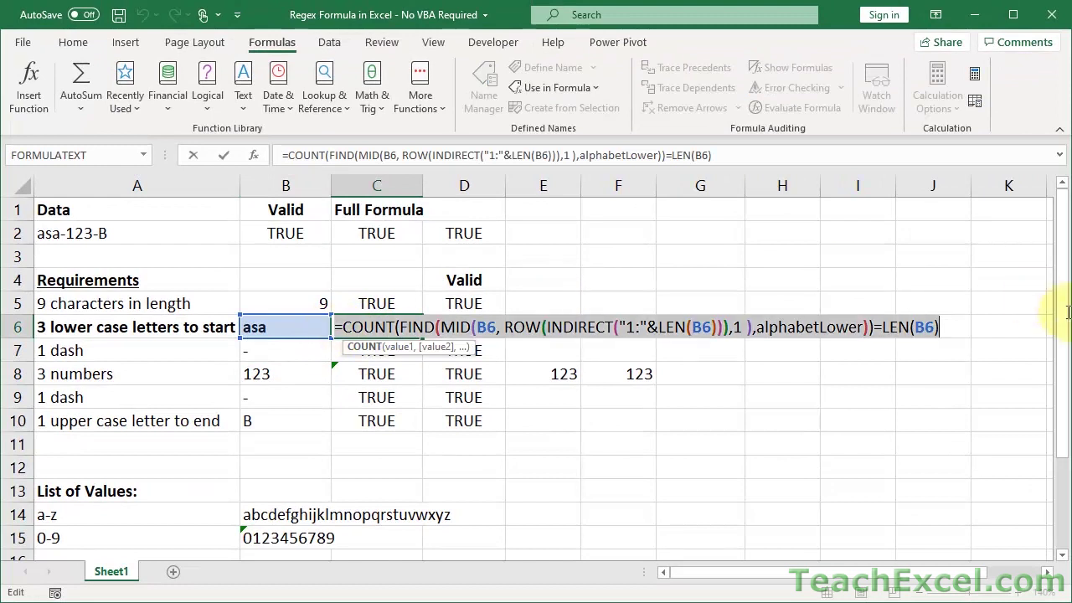
{"action": "key", "text": "ctrl+shift+Return"}
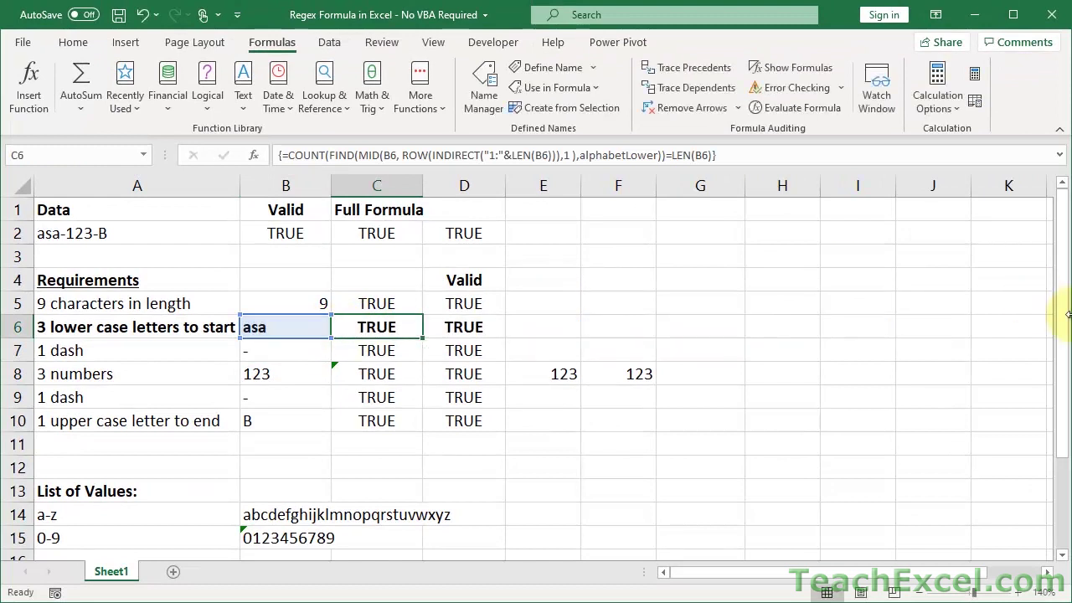
{"action": "left_click", "coordinate": [559, 372]}
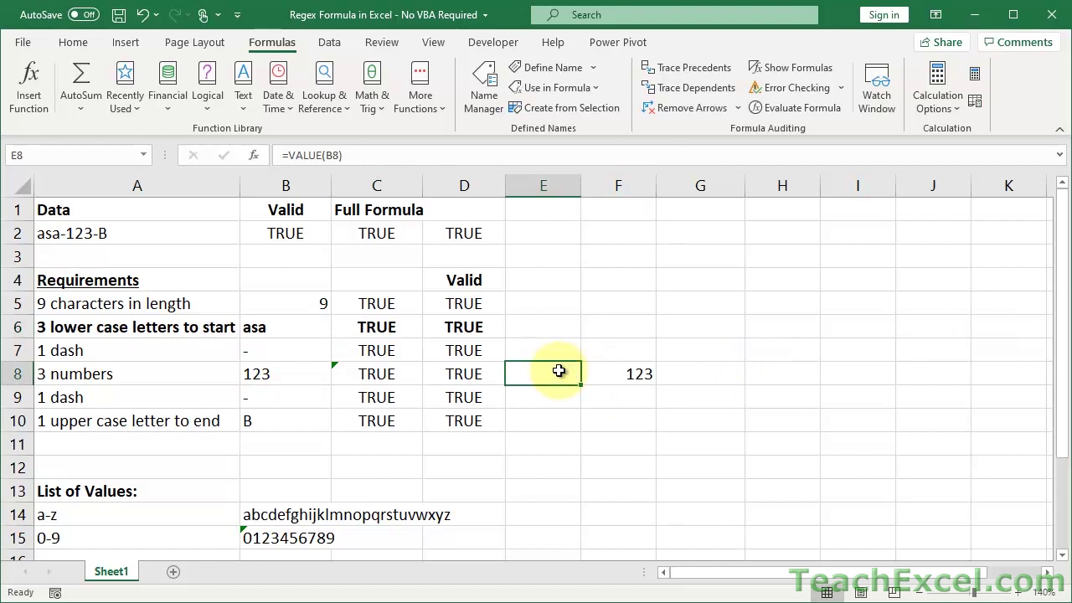
{"action": "key", "text": "Delete"}
{"action": "key", "text": "ctrl+v"}
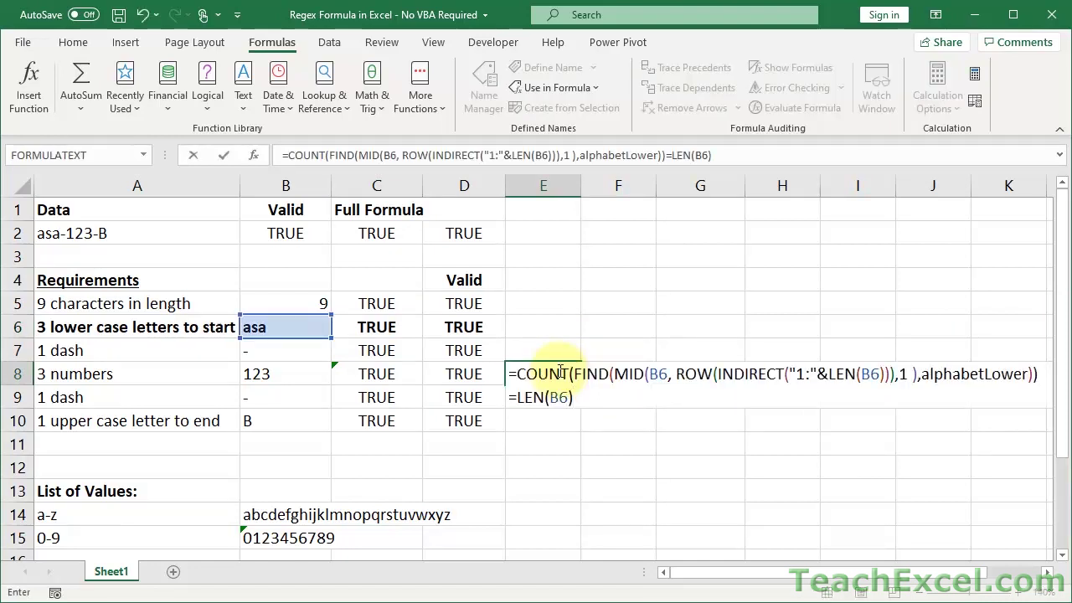
- Point the copied formula in E8 to B8 instead of B6, and replace alphabetLower with numbersAllowed
{"action": "left_click_drag", "start_coordinate": [268, 343], "coordinate": [292, 376]}
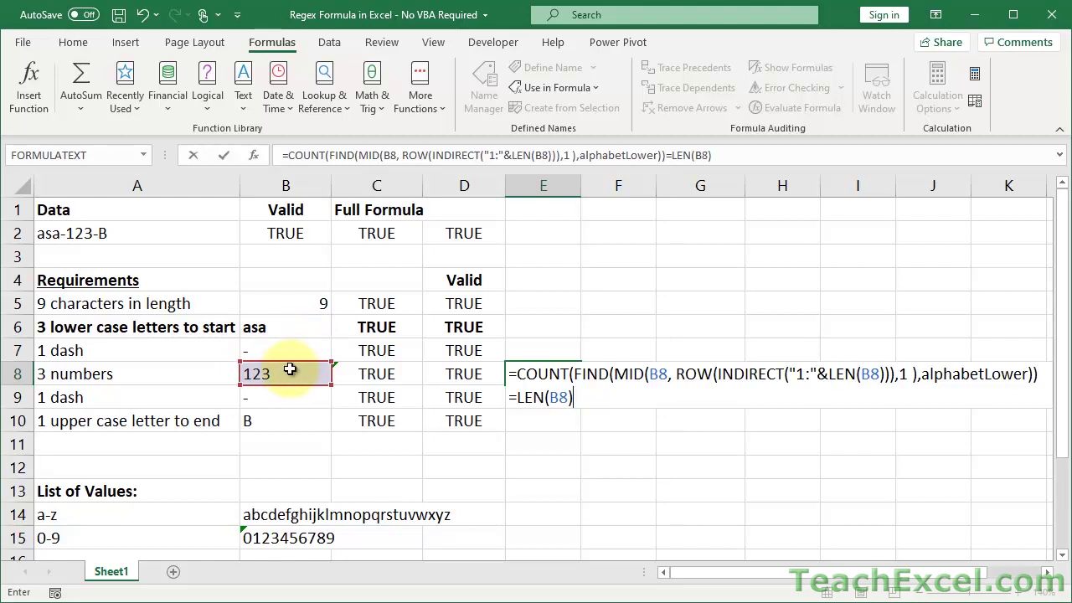
{"action": "double_click", "coordinate": [954, 374]}
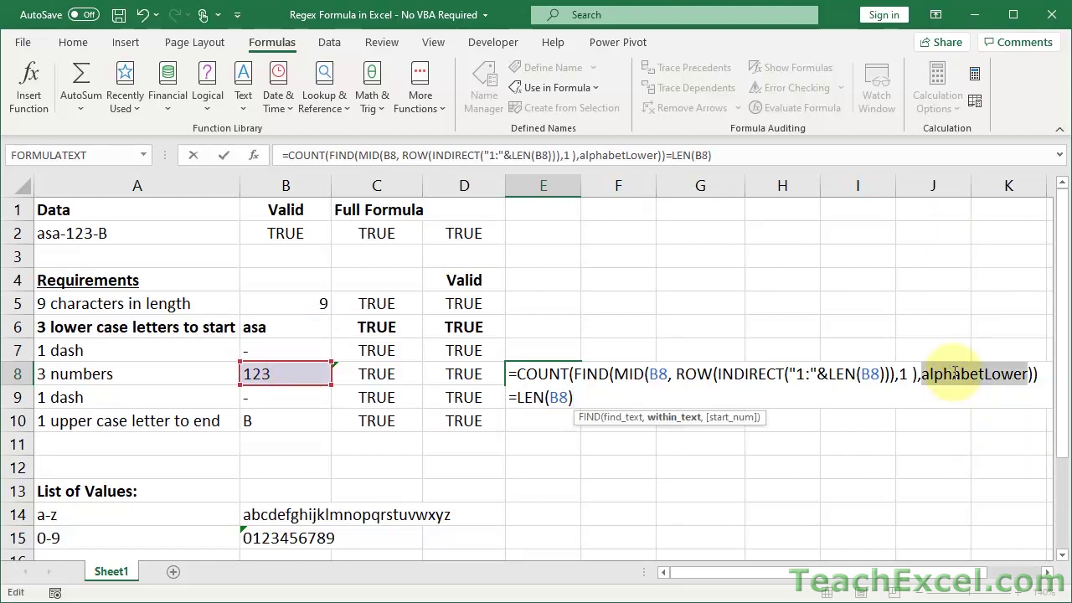
{"action": "key", "text": "Delete"}
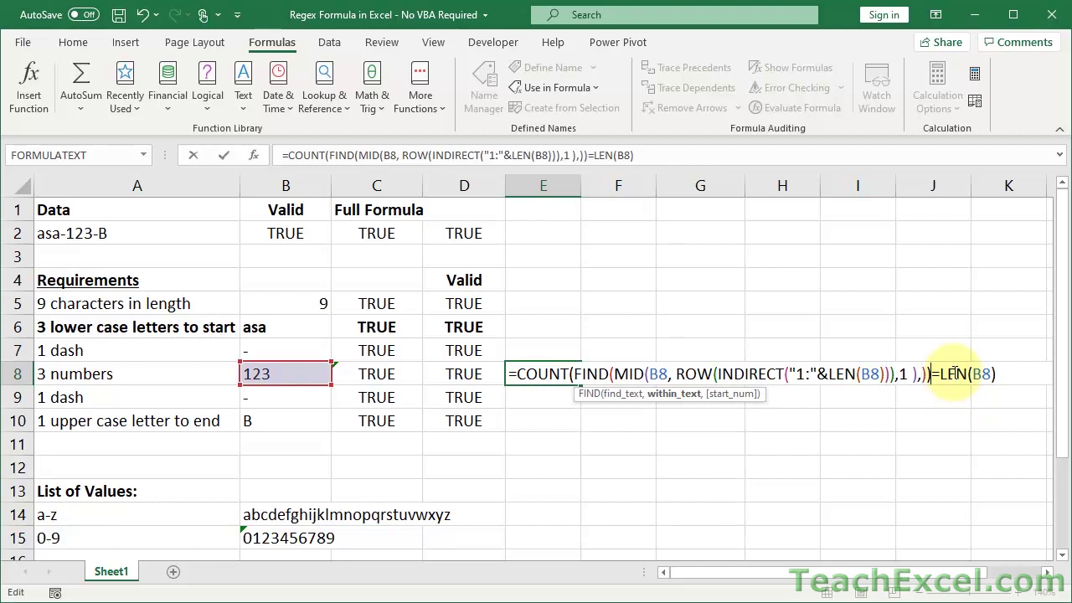
{"action": "type", "text": "num"}
{"action": "key", "text": "Tab"}
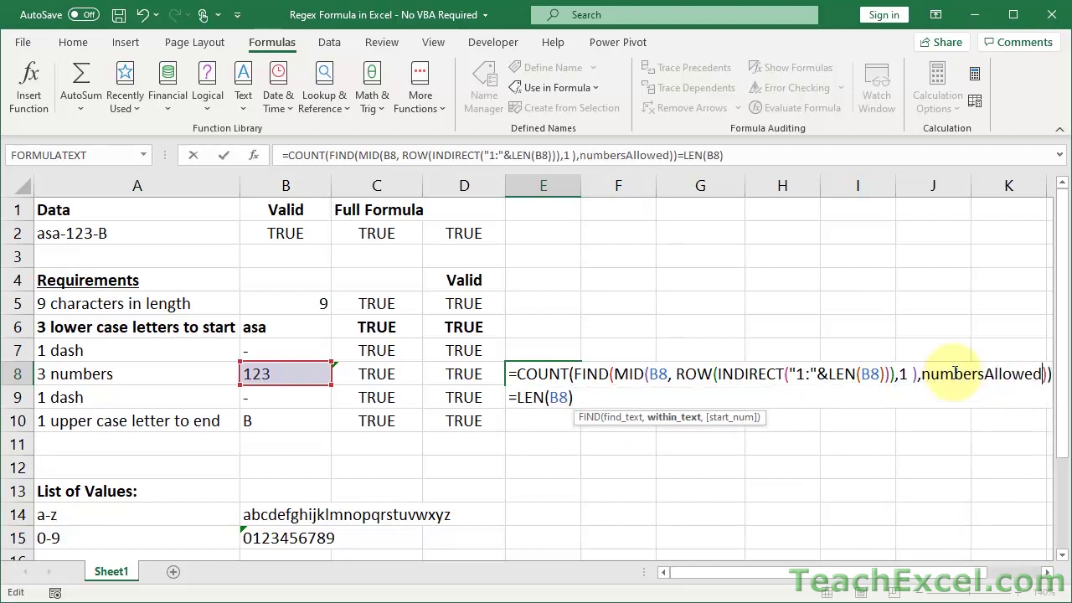
{"action": "key", "text": "ctrl+Return"}
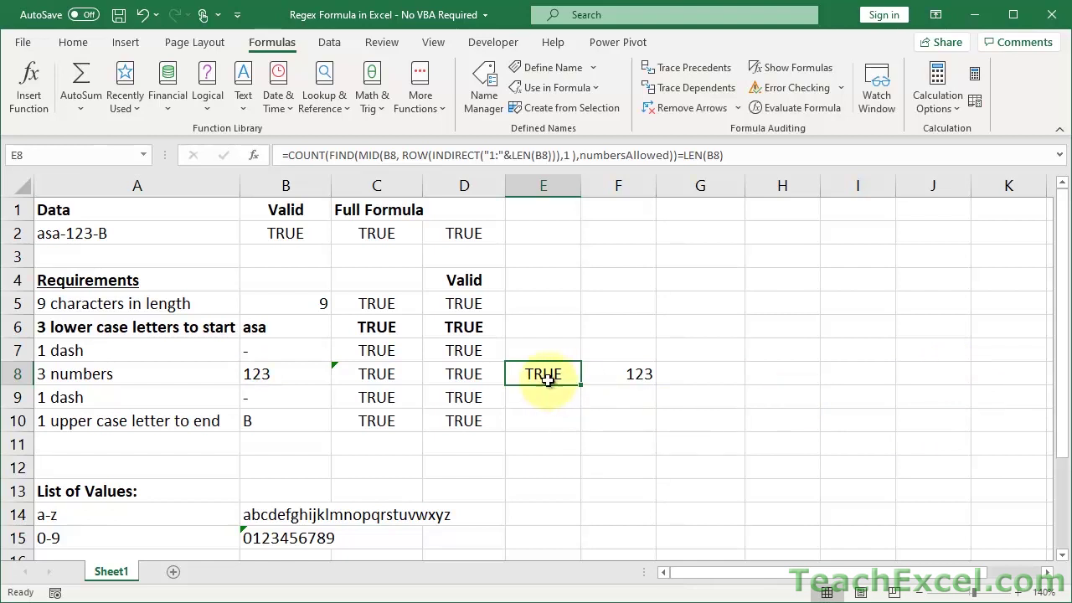
- Change the data in A2 to asa-1-3-B to test the new number check
{"action": "left_click", "coordinate": [84, 232]}
{"action": "double_click", "coordinate": [84, 233]}
{"action": "key", "text": "BackSpace"}
{"action": "type", "text": "-"}
{"action": "key", "text": "Return"}
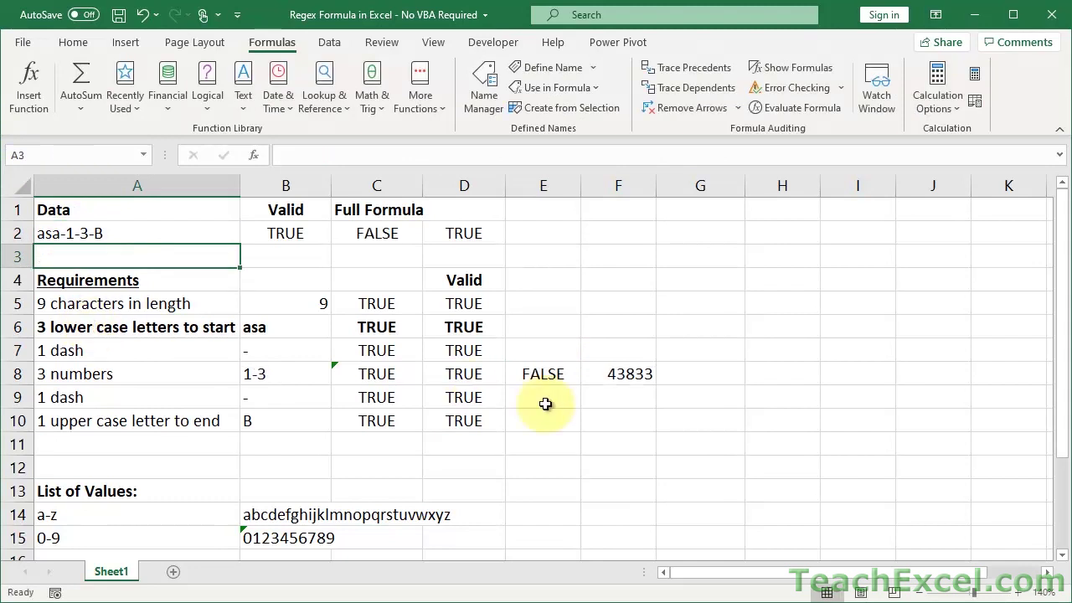
- Compare the COUNT/FIND number check in E8 with the ISNUMBER check in D8, leaving both formulas unchanged
{"action": "left_click", "coordinate": [546, 376]}
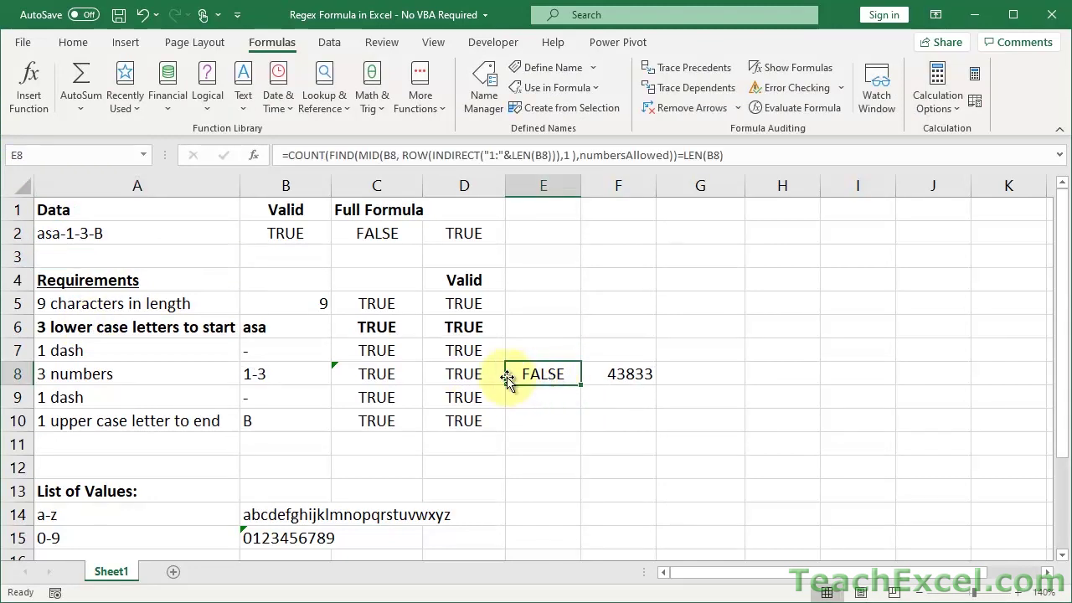
{"action": "left_click_drag", "start_coordinate": [484, 374], "coordinate": [389, 377]}
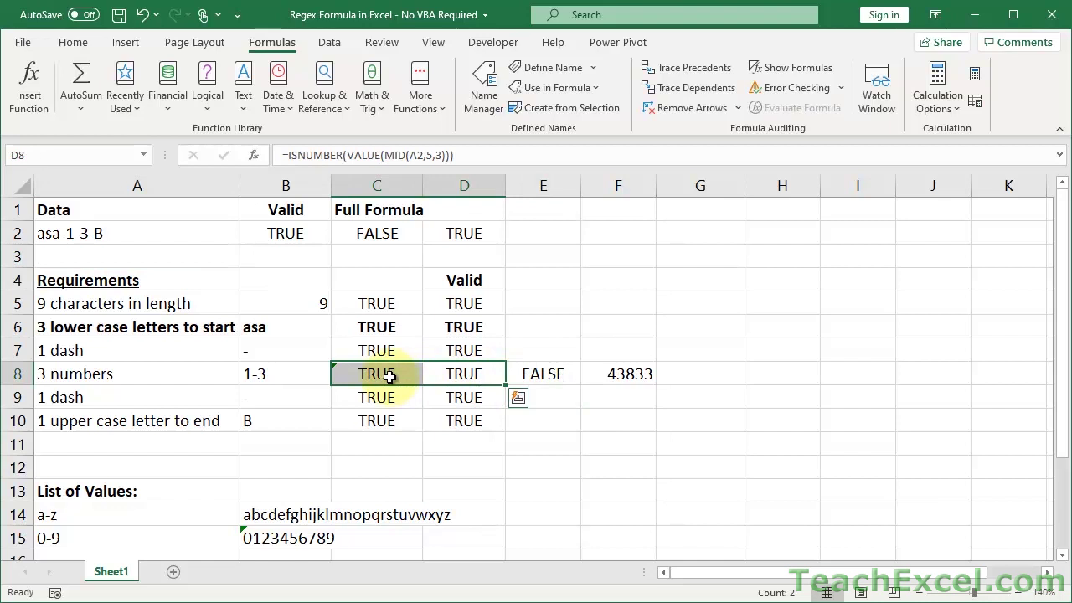
{"action": "left_click", "coordinate": [540, 376]}
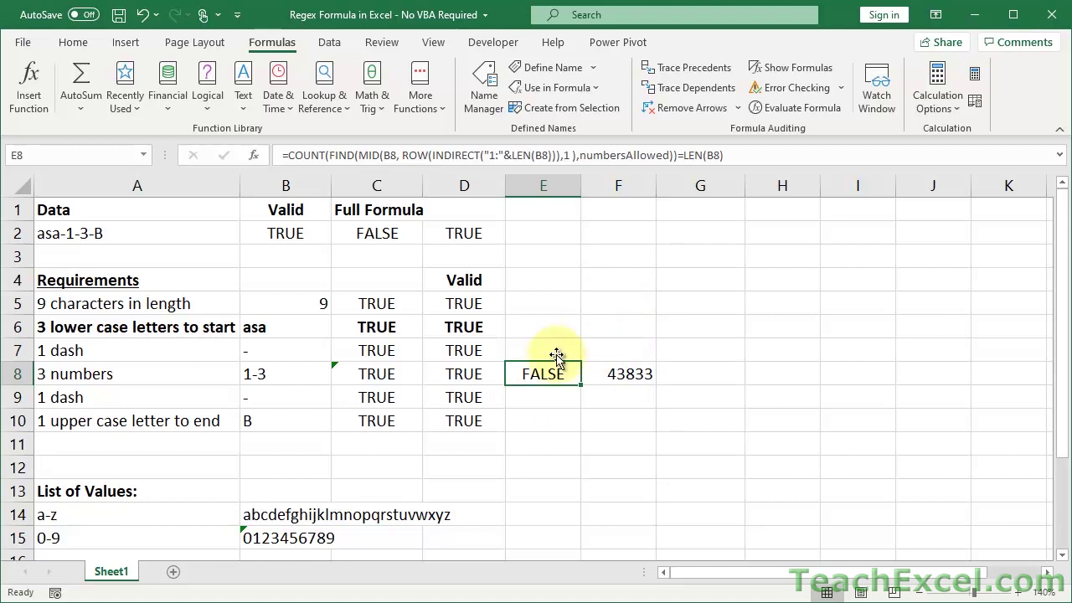
{"action": "double_click", "coordinate": [534, 371]}
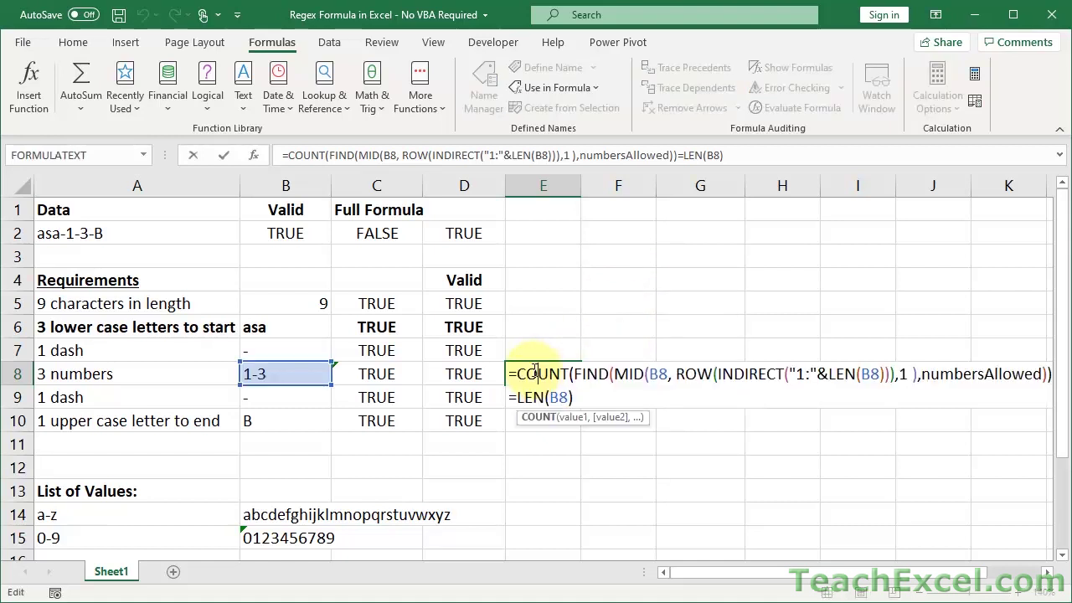
{"action": "key", "text": "Escape"}
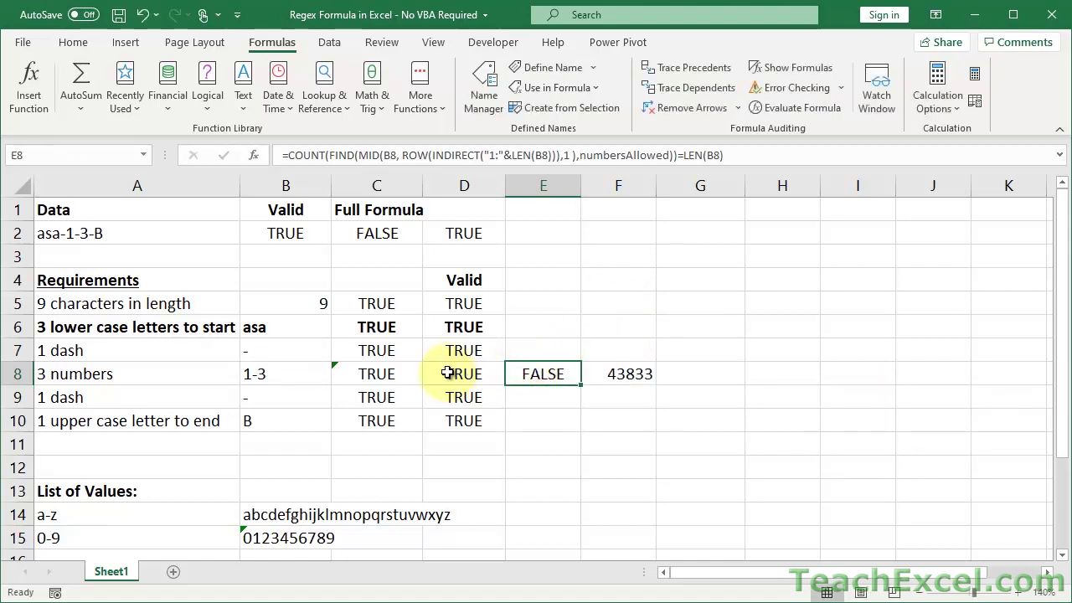
{"action": "double_click", "coordinate": [450, 374]}
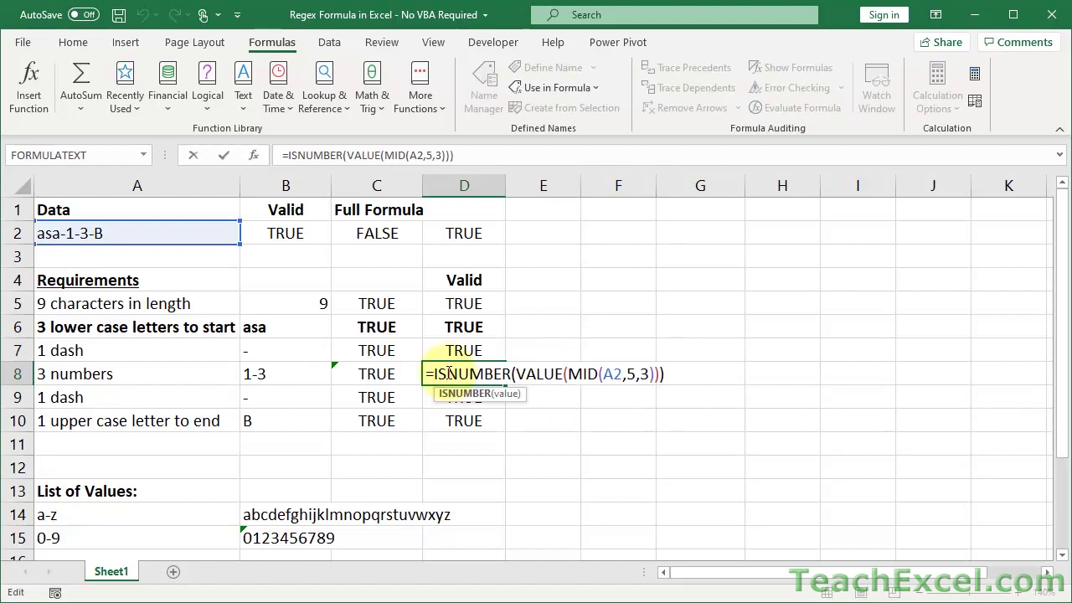
{"action": "key", "text": "Escape"}
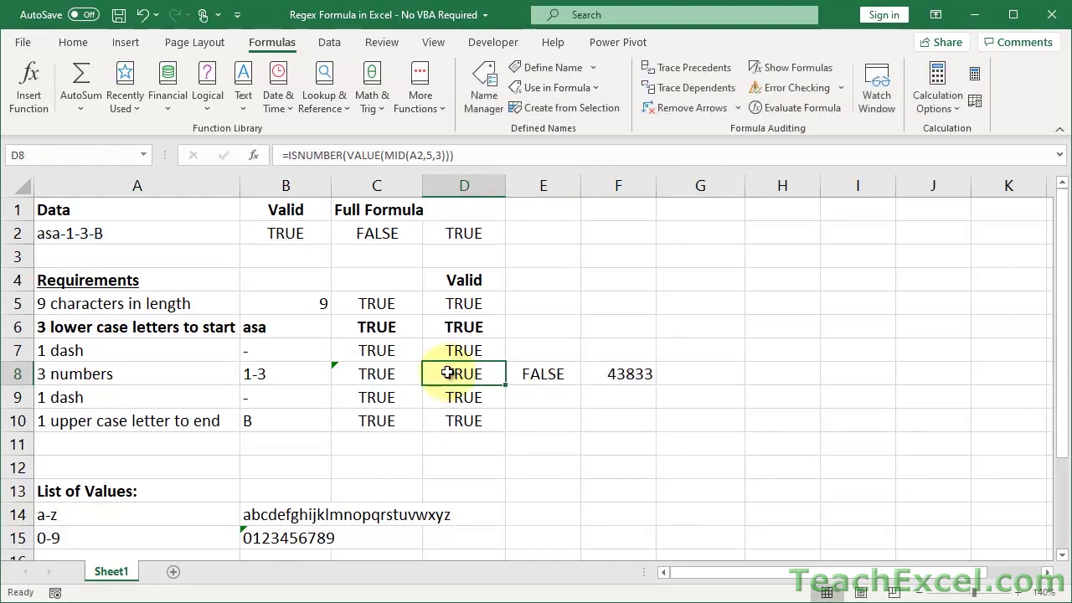
- Replace the ISNUMBER(VALUE(MID(A2,5,3))) test in D2's full formula with the COUNT/FIND numbersAllowed check copied from E8
{"action": "left_click", "coordinate": [512, 373]}
{"action": "double_click", "coordinate": [518, 373]}
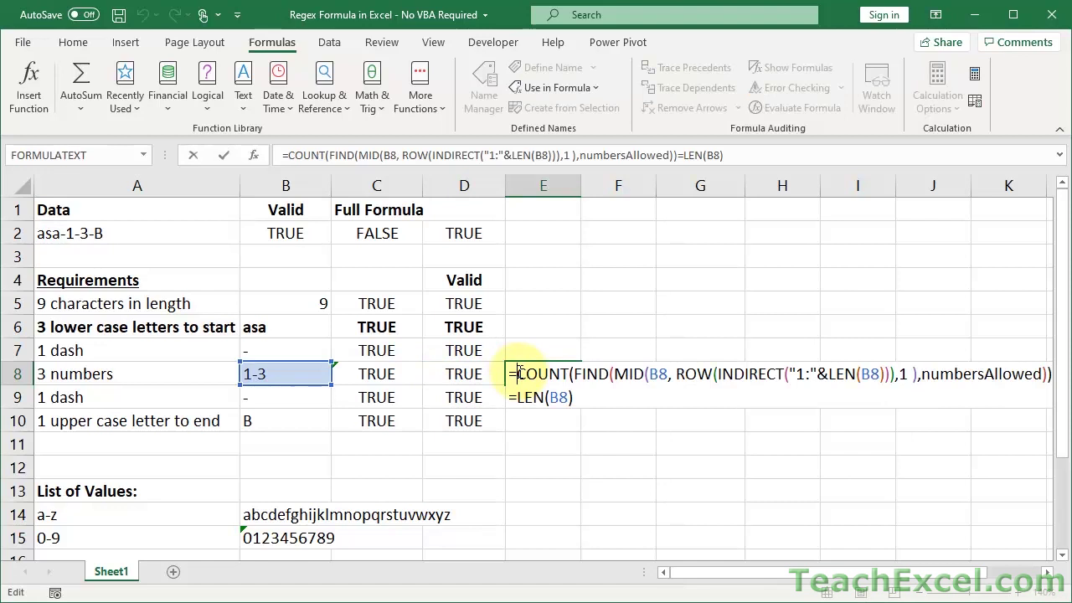
{"action": "left_click_drag", "start_coordinate": [519, 374], "coordinate": [592, 400]}
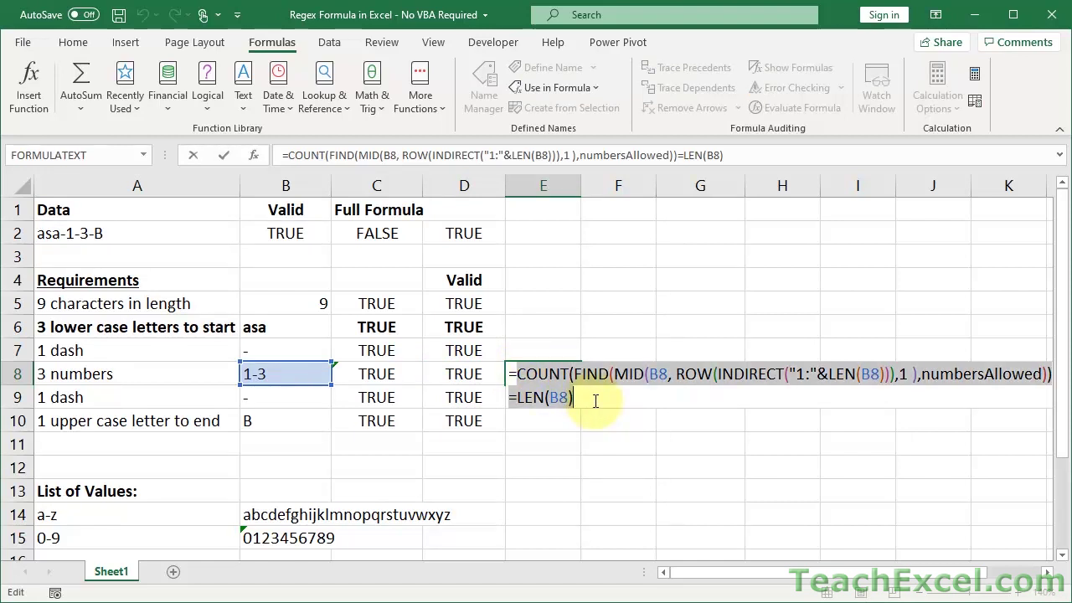
{"action": "key", "text": "Escape"}
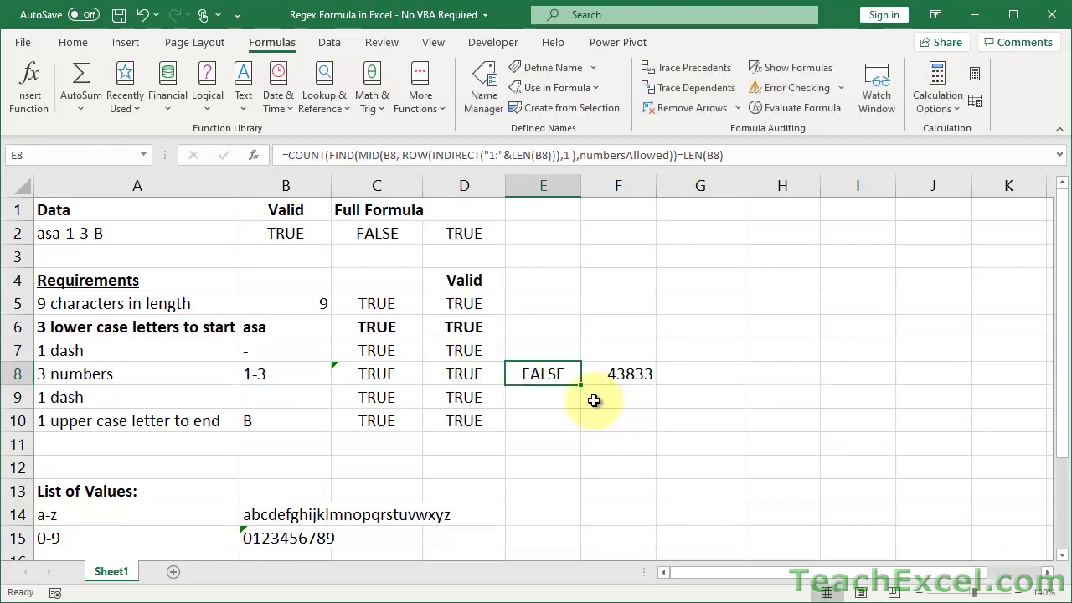
{"action": "double_click", "coordinate": [474, 233]}
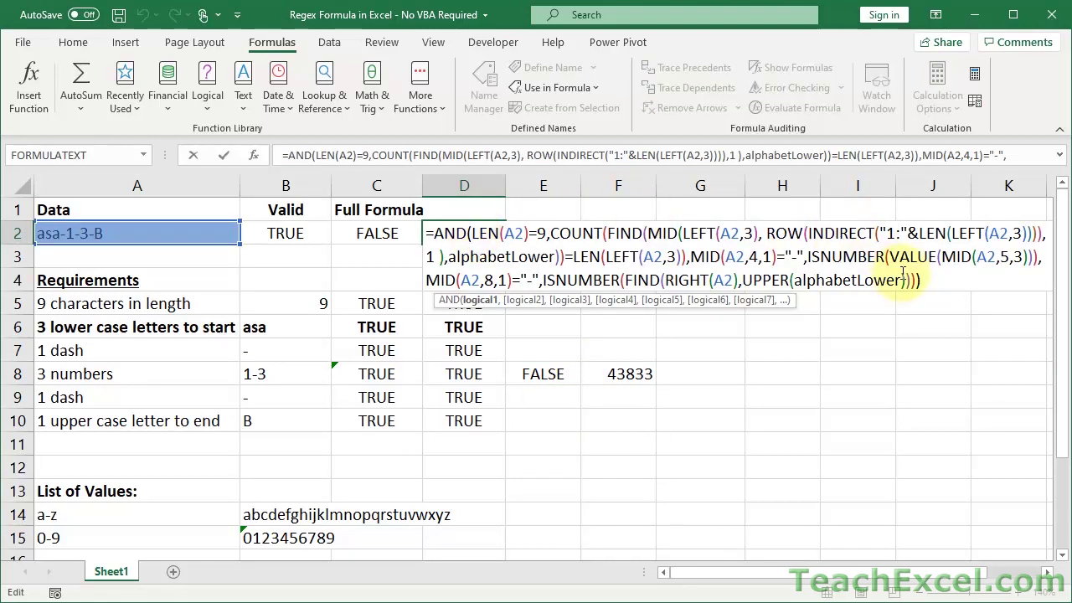
{"action": "left_click", "coordinate": [807, 257]}
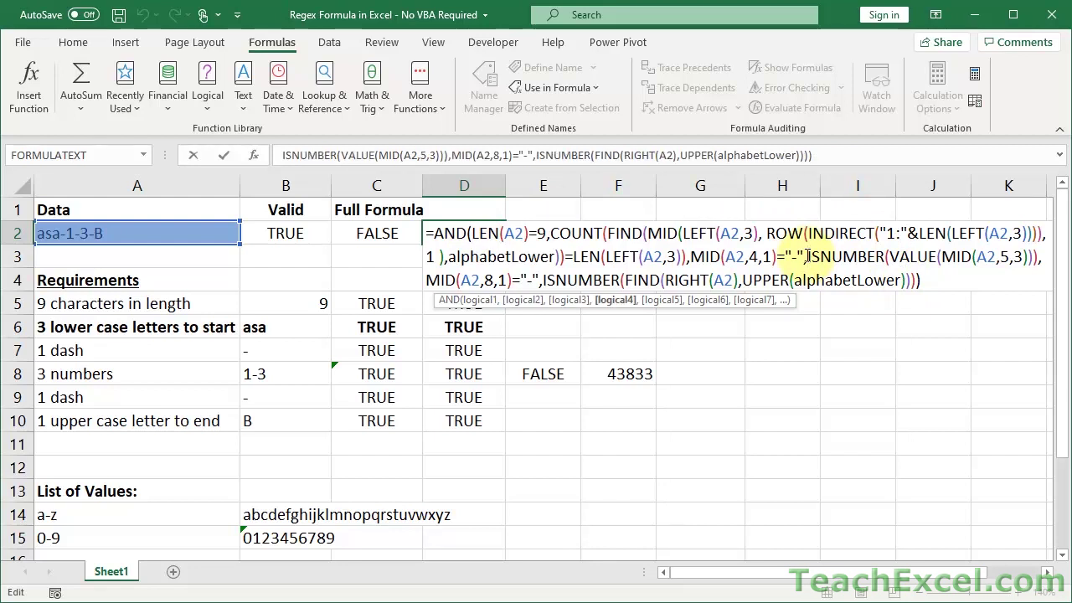
{"action": "left_click_drag", "start_coordinate": [807, 258], "coordinate": [1039, 258]}
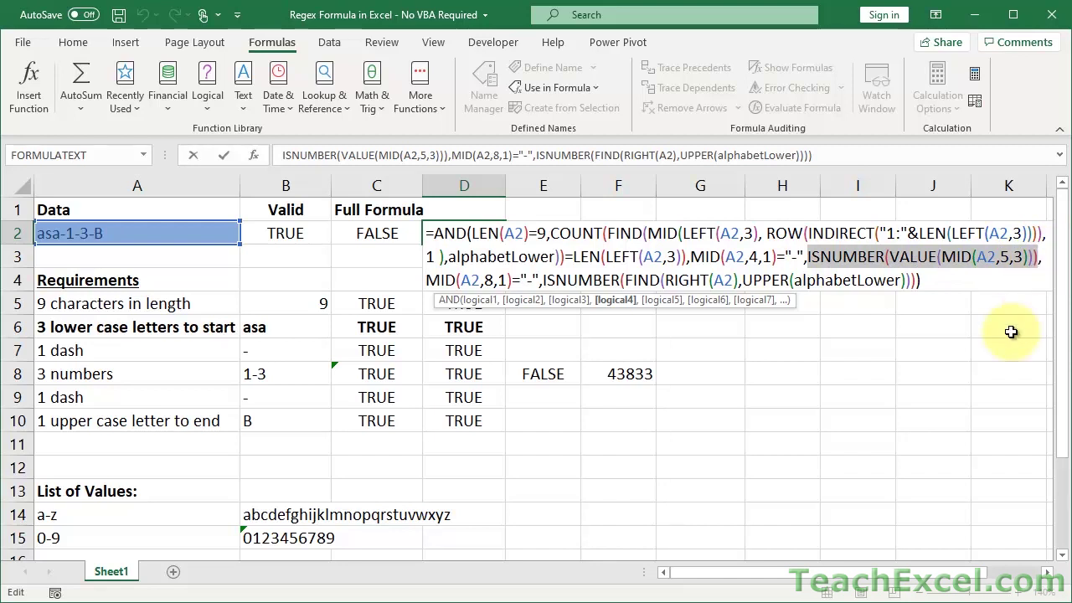
{"action": "key", "text": "Delete"}
{"action": "type", "text": "COUNT(FIND(MID(B8, ROW(INDIRECT(\"1:\"&LEN(B8)),1 ),numbersAllowed))=LEN(B8)"}
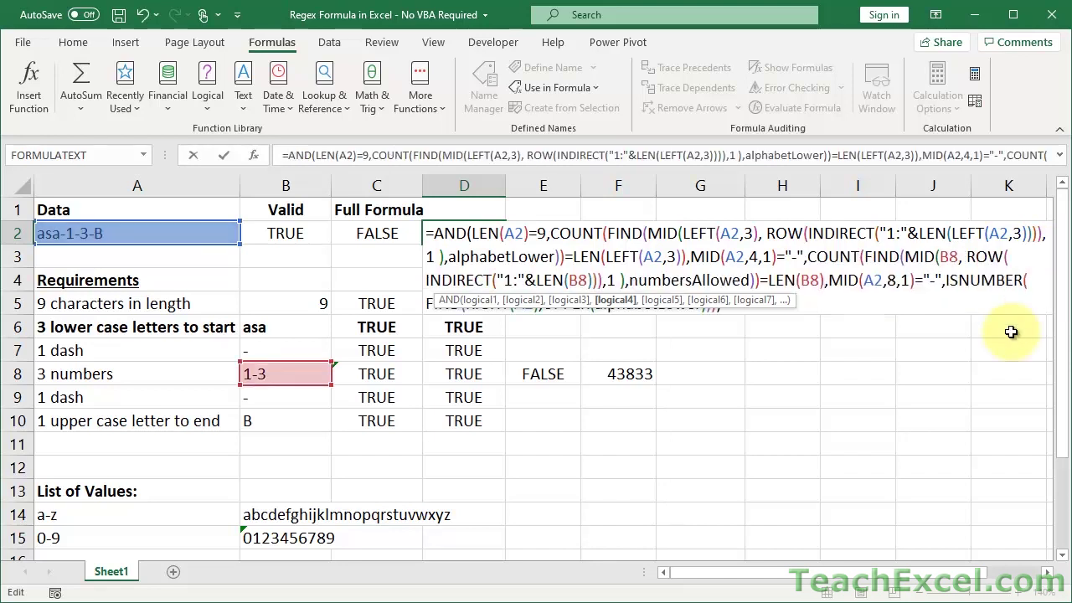
{"action": "key", "text": "Return"}
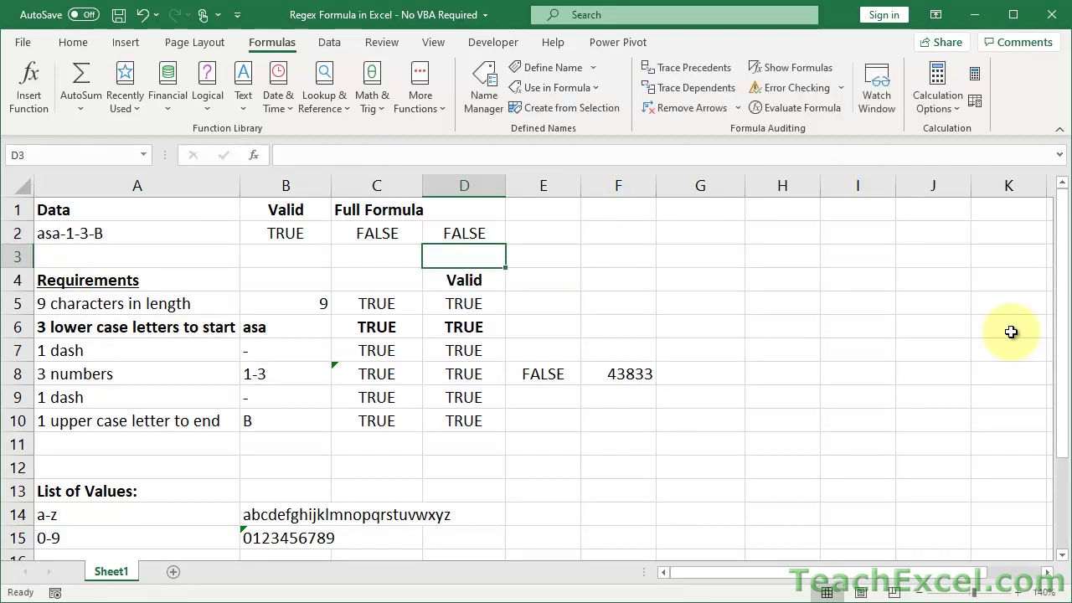
- Copy the MID(A2,5,3) expression from the formula in B8 without its equals sign
{"action": "left_click", "coordinate": [551, 376]}
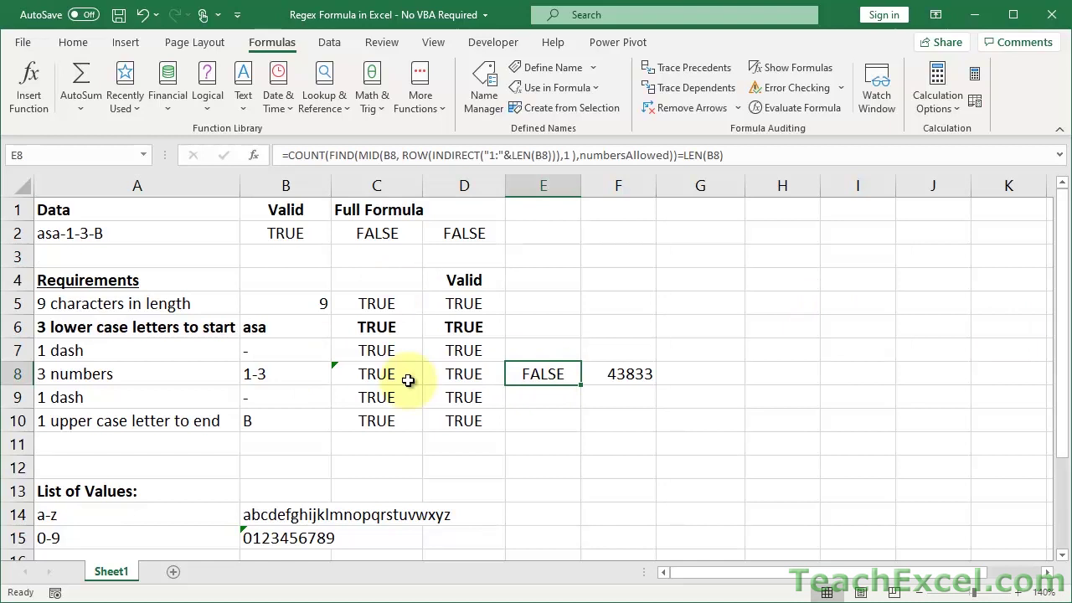
{"action": "left_click", "coordinate": [269, 374]}
{"action": "double_click", "coordinate": [271, 374]}
{"action": "left_click_drag", "start_coordinate": [253, 374], "coordinate": [386, 374]}
{"action": "key", "text": "ctrl+c"}
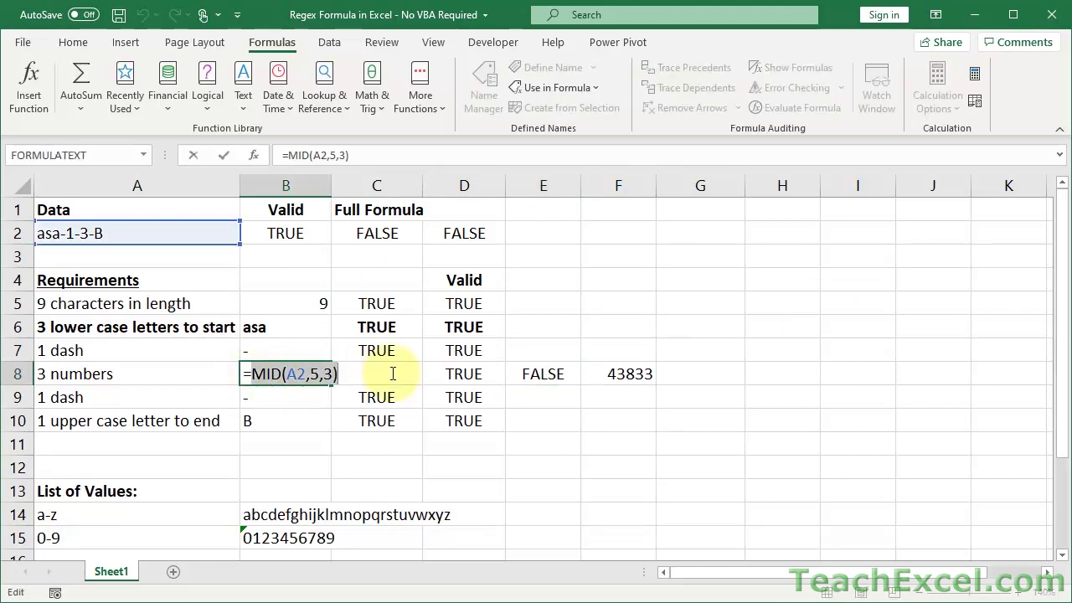
{"action": "key", "text": "Escape"}
- Replace all three B8 references in E8's formula with MID(A2,5,3), copy the expanded formula, and discard the cell edit
{"action": "left_click", "coordinate": [536, 381]}
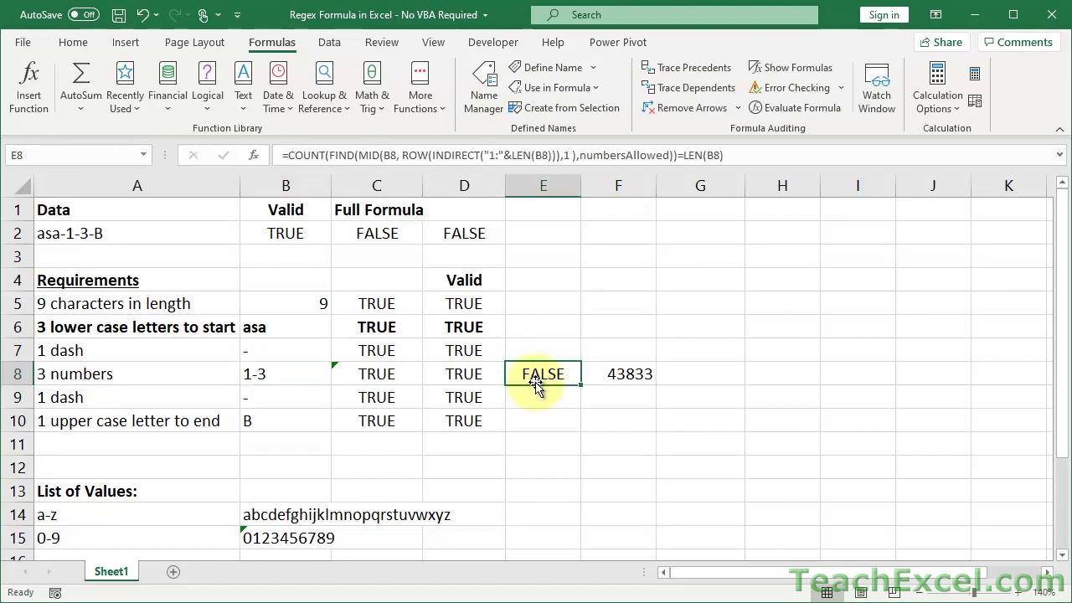
{"action": "double_click", "coordinate": [536, 381]}
{"action": "double_click", "coordinate": [658, 373]}
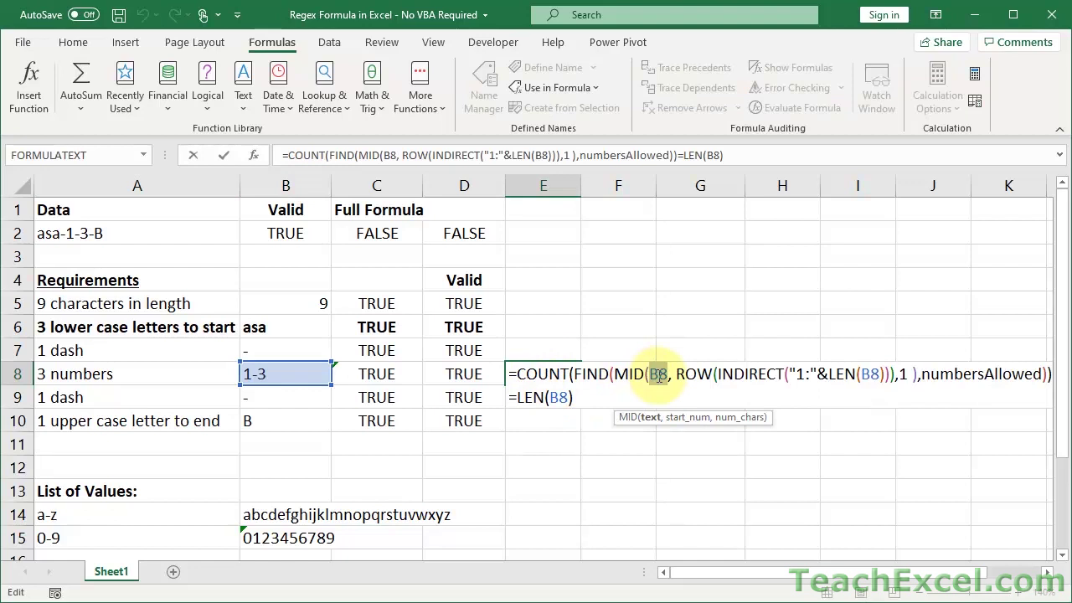
{"action": "key", "text": "ctrl+v"}
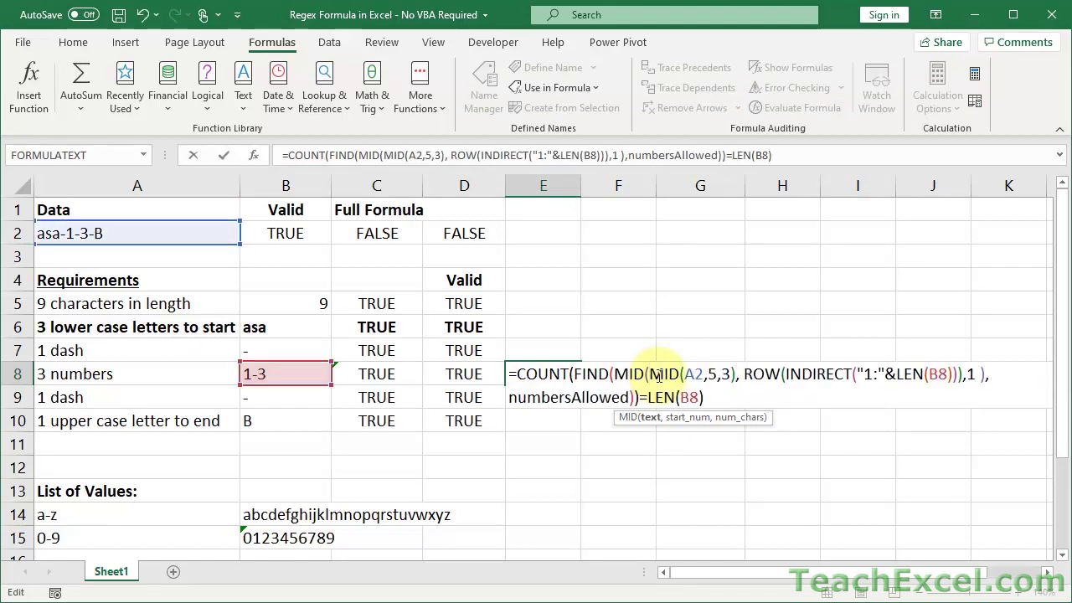
{"action": "double_click", "coordinate": [937, 373]}
{"action": "key", "text": "ctrl+v"}
{"action": "double_click", "coordinate": [692, 397]}
{"action": "key", "text": "ctrl+v"}
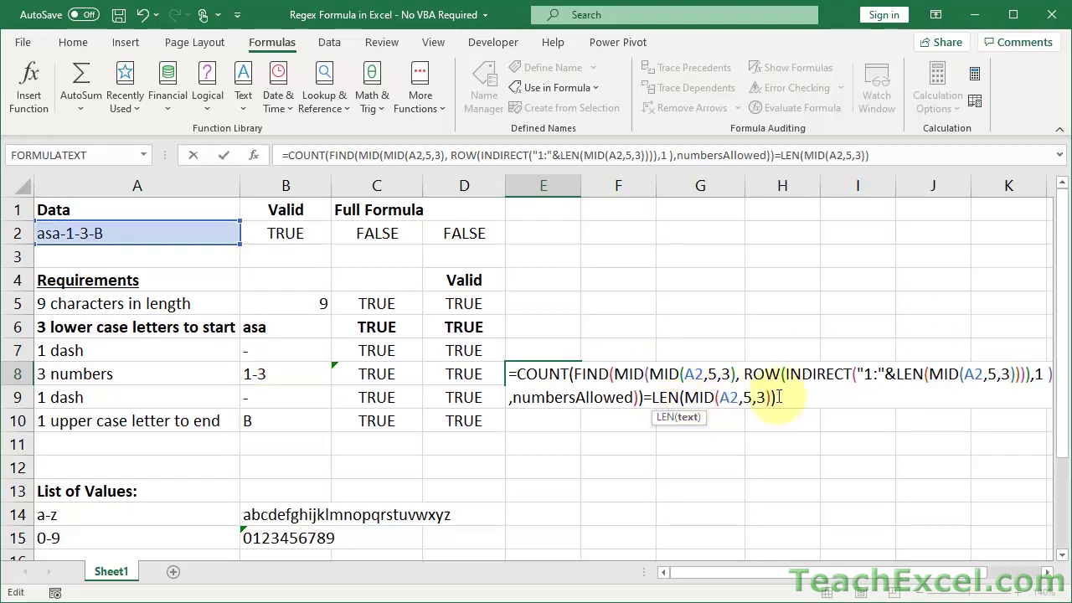
{"action": "left_click_drag", "start_coordinate": [800, 396], "coordinate": [469, 352]}
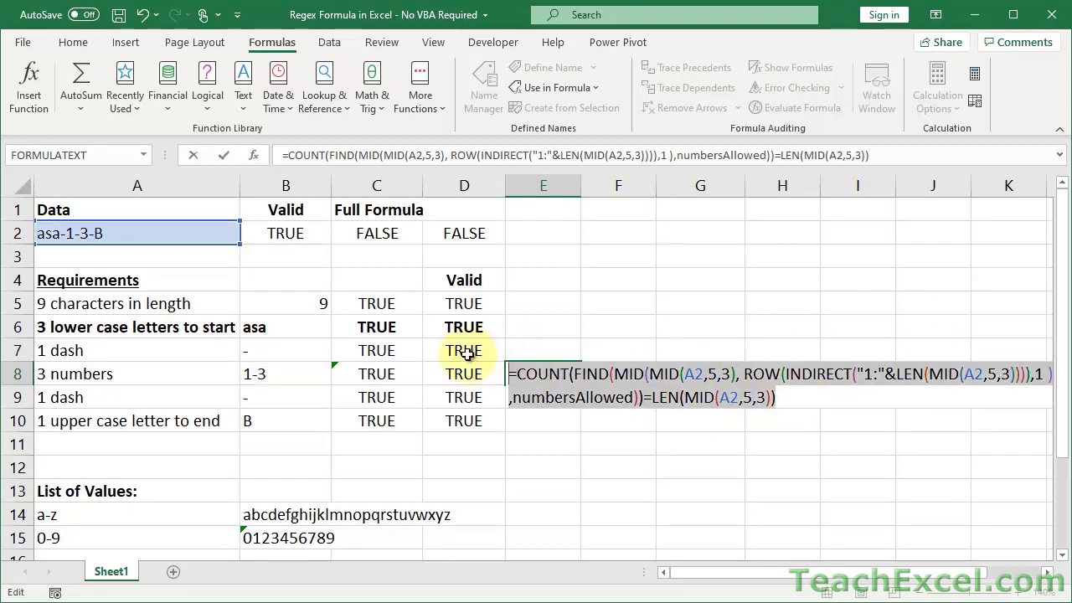
{"action": "key", "text": "Escape"}
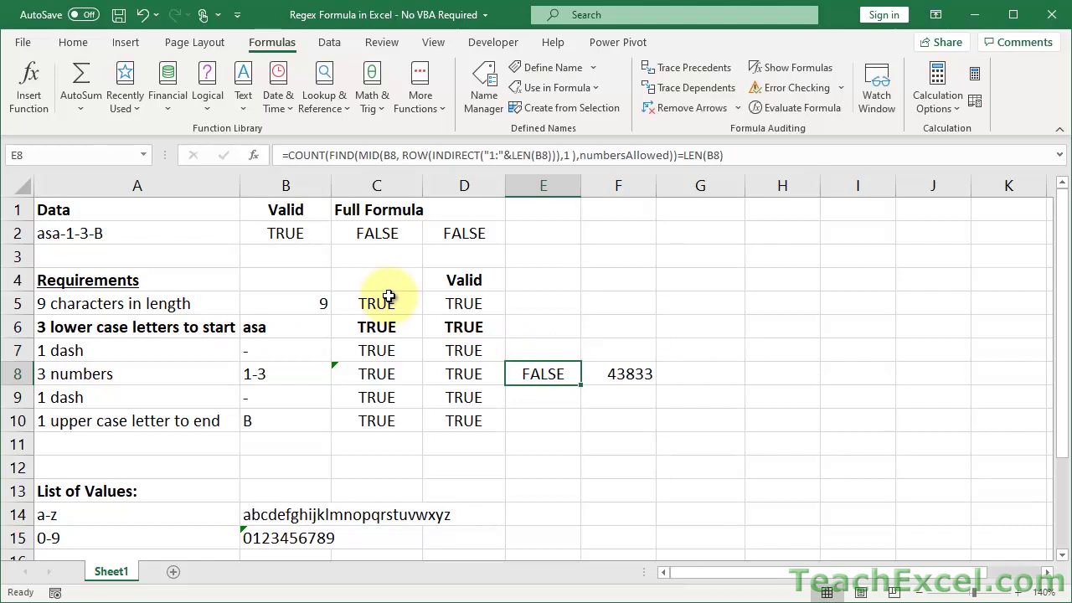
- Replace the B8-based COUNT/FIND check in D2's full formula with the copied MID(A2,5,3) version, omitting its extra equals sign
{"action": "double_click", "coordinate": [451, 231]}
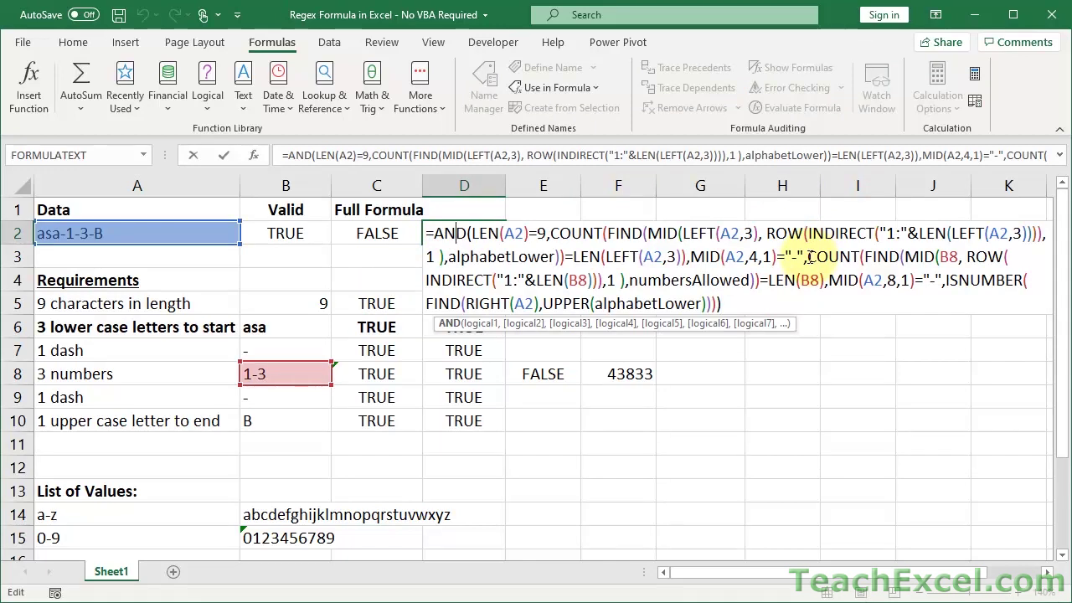
{"action": "left_click_drag", "start_coordinate": [808, 257], "coordinate": [827, 281]}
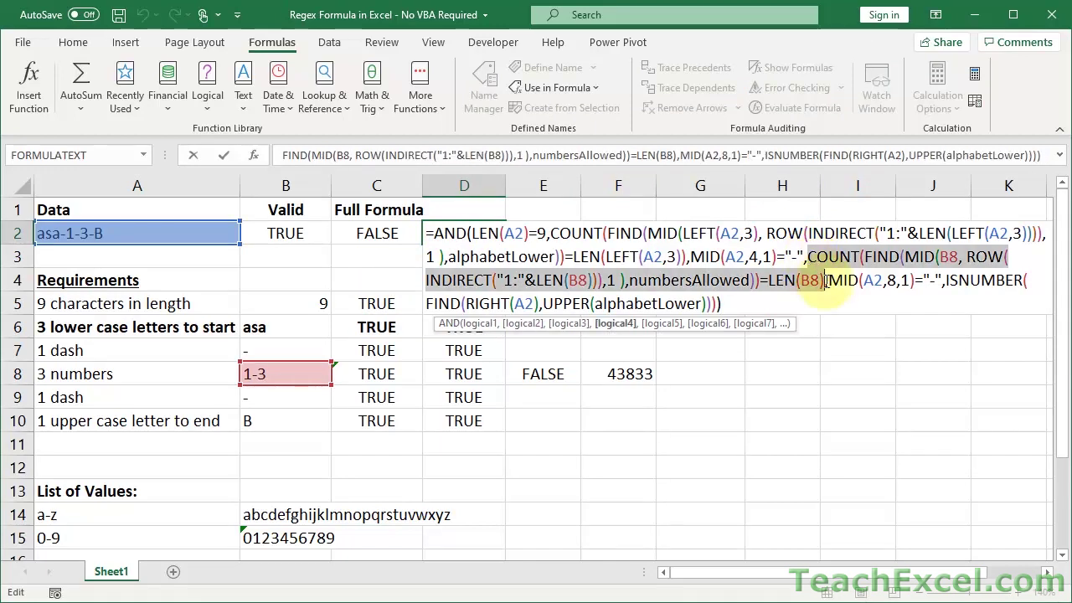
{"action": "key", "text": "Delete"}
{"action": "type", "text": "=COUNT(FIND(MID(MID(A2,5,3), ROW(INDIRECT(\"1:\"&LEN(MID(A2,5,3)))),1 ),numbersAllowed))=LEN(MID(A2,5,3)),"}
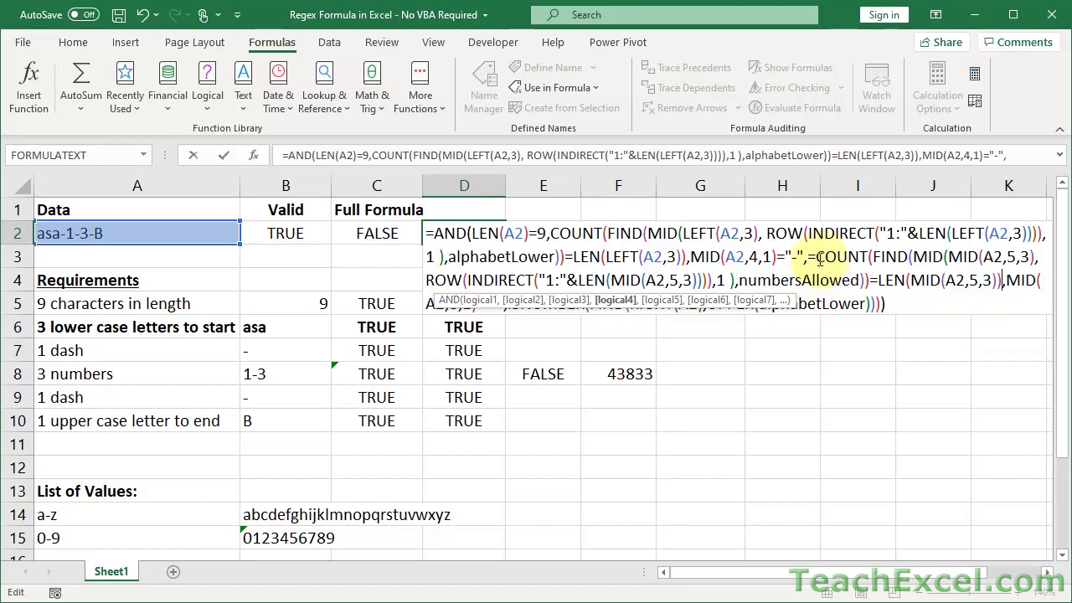
{"action": "key", "text": "BackSpace"}
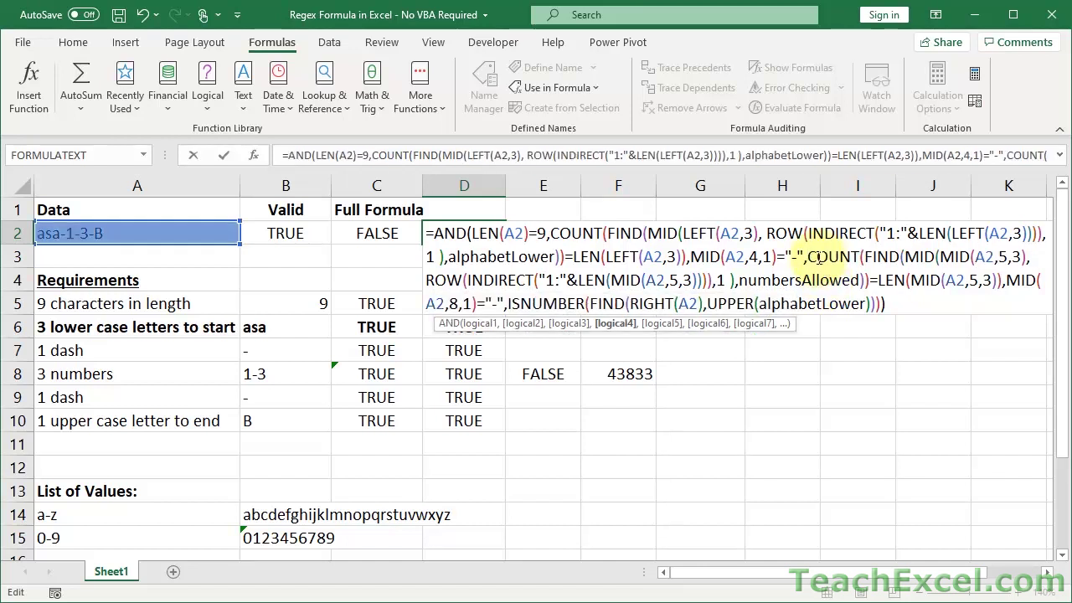
{"action": "key", "text": "Return"}
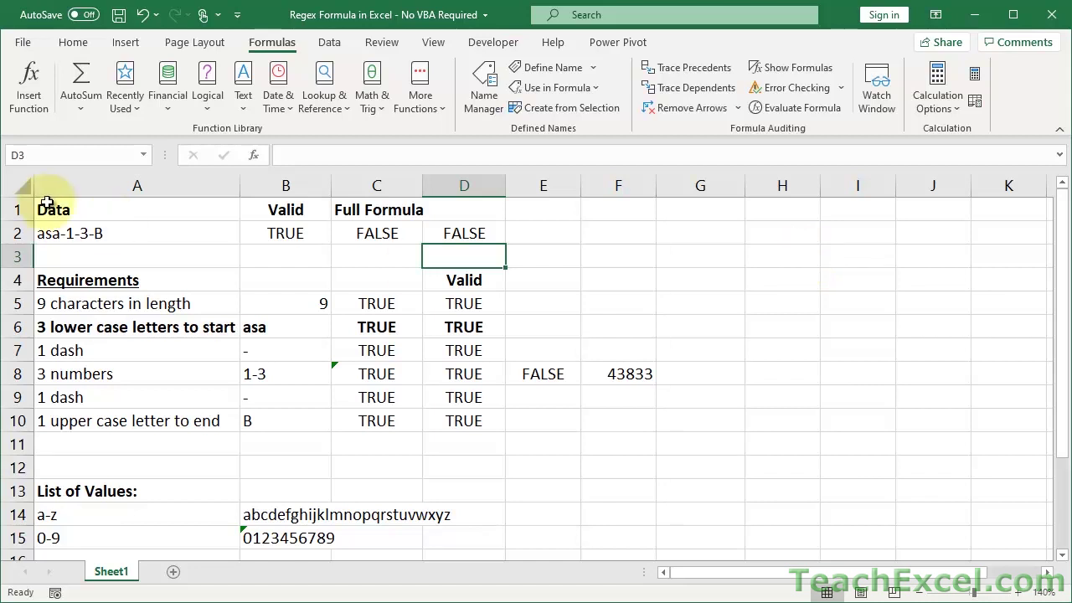
- Change the test value in A2 to asa-123-B
{"action": "double_click", "coordinate": [80, 234]}
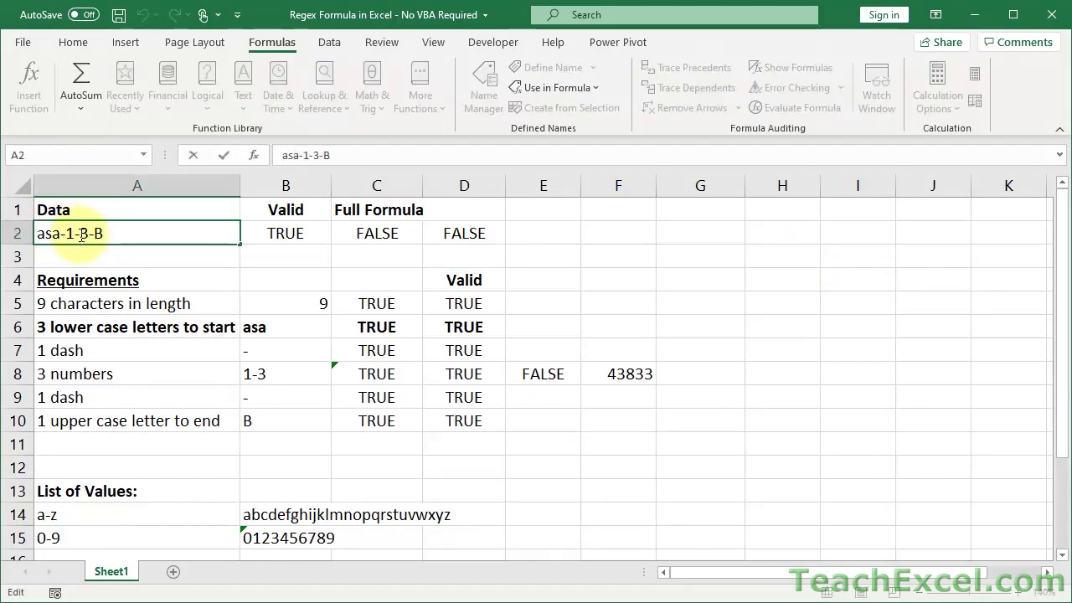
{"action": "key", "text": "BackSpace"}
{"action": "type", "text": "2"}
{"action": "key", "text": "Return"}
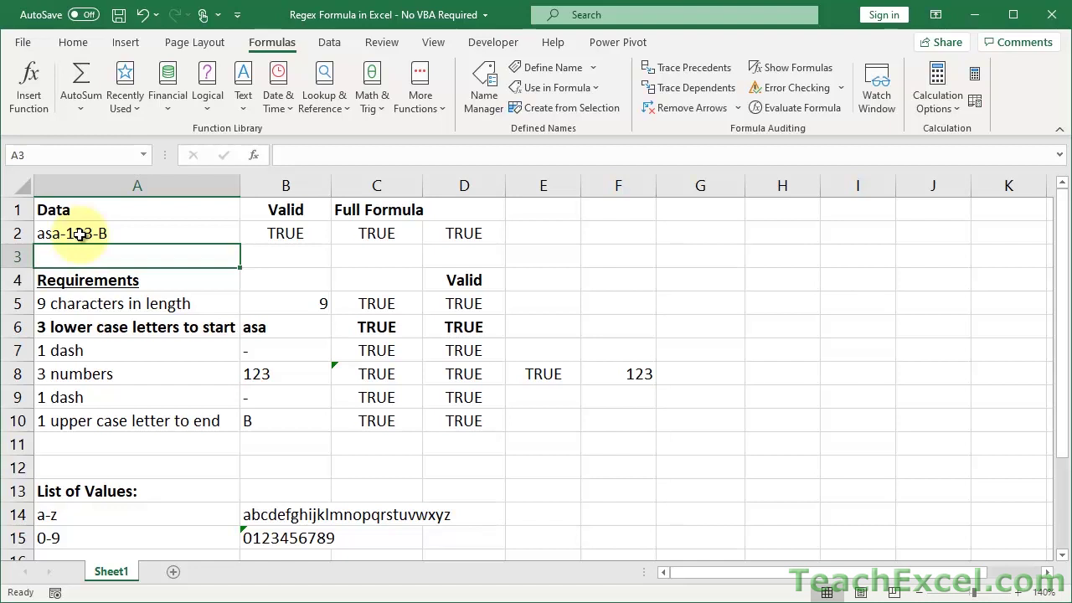
- Review the full validation formulas in C2 and D2, checking that they reference only A2, and leave both unchanged
{"action": "left_click", "coordinate": [369, 228]}
{"action": "double_click", "coordinate": [370, 228]}
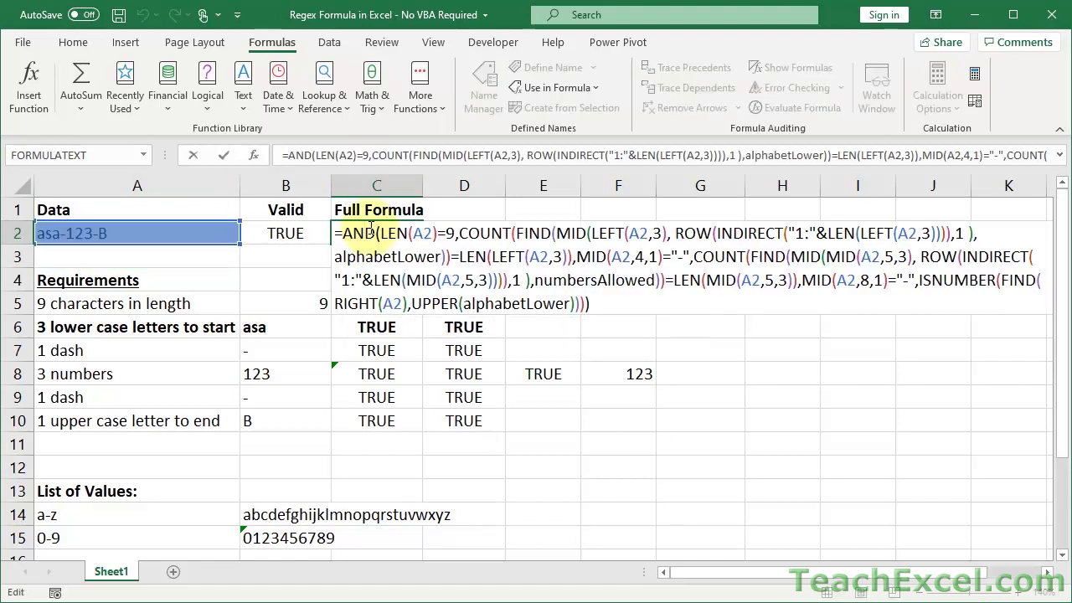
{"action": "key", "text": "Escape"}
{"action": "left_click", "coordinate": [440, 232]}
{"action": "double_click", "coordinate": [439, 232]}
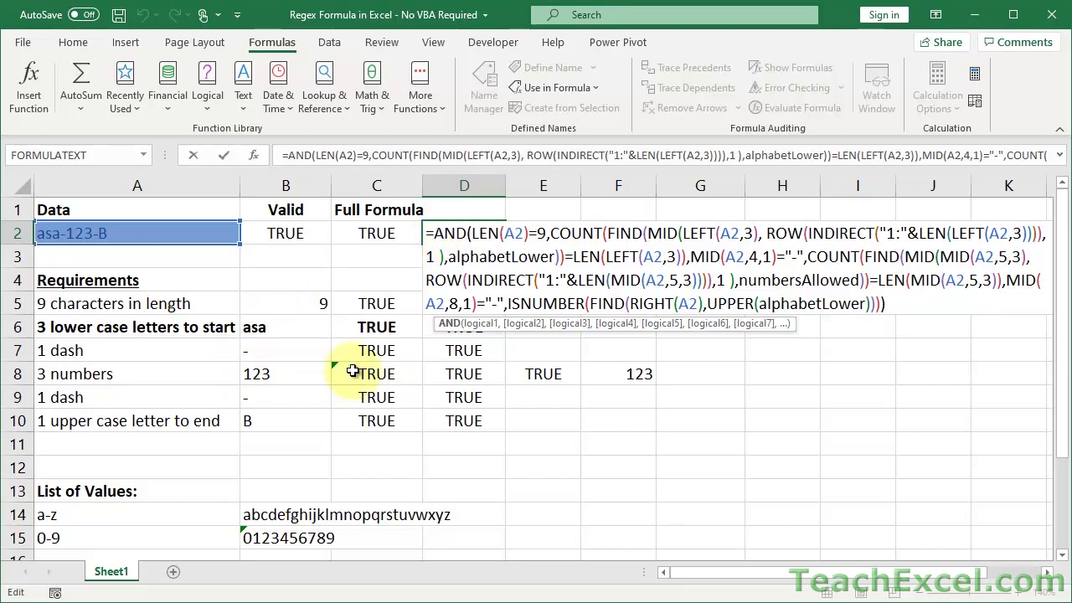
{"action": "key", "text": "ctrl+Return"}
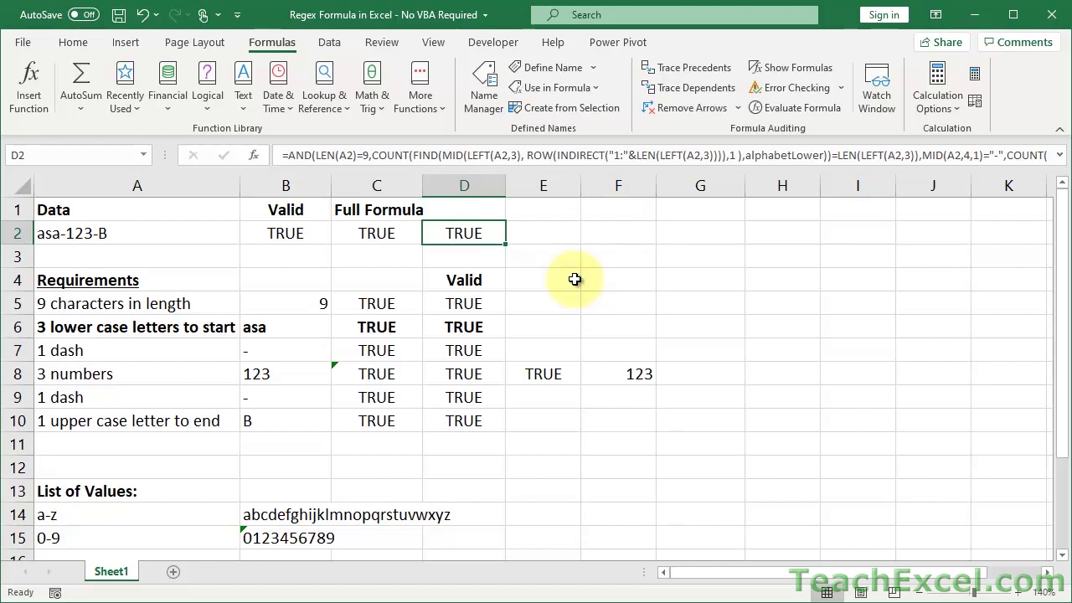
- Clear the B8*1 test formula from F8, and review the number-check formulas in E8 and D8 without editing them
{"action": "left_click", "coordinate": [629, 371]}
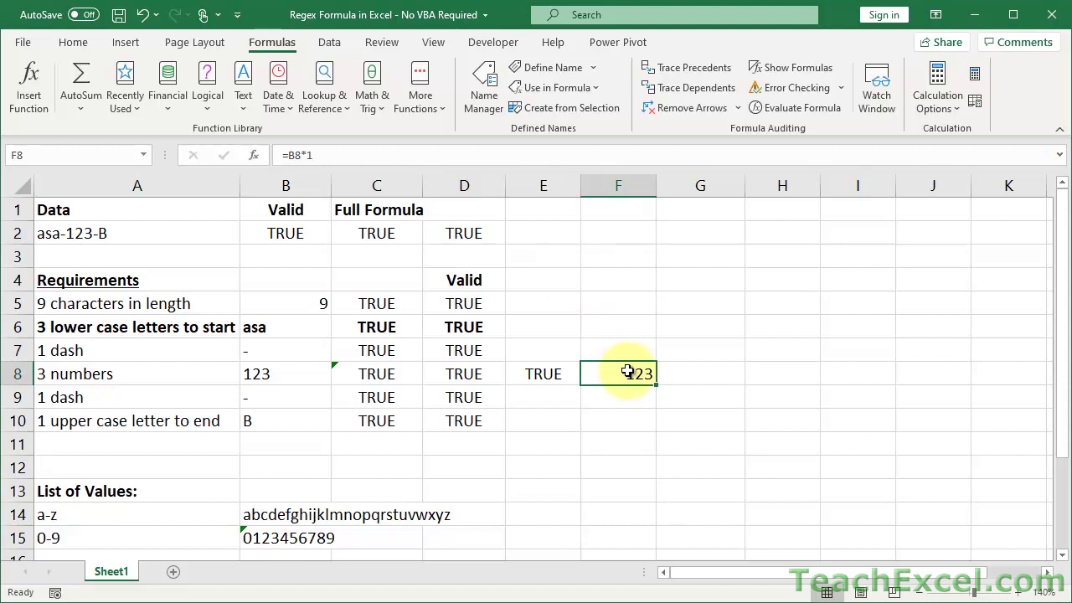
{"action": "left_click", "coordinate": [554, 373]}
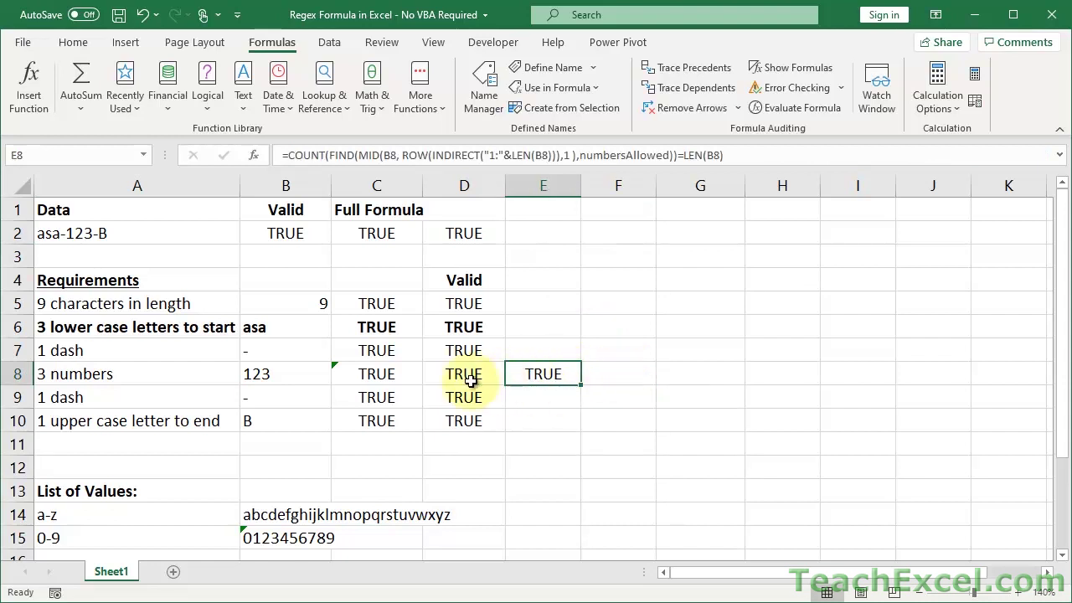
{"action": "double_click", "coordinate": [549, 374]}
{"action": "key", "text": "Escape"}
{"action": "left_click", "coordinate": [479, 373]}
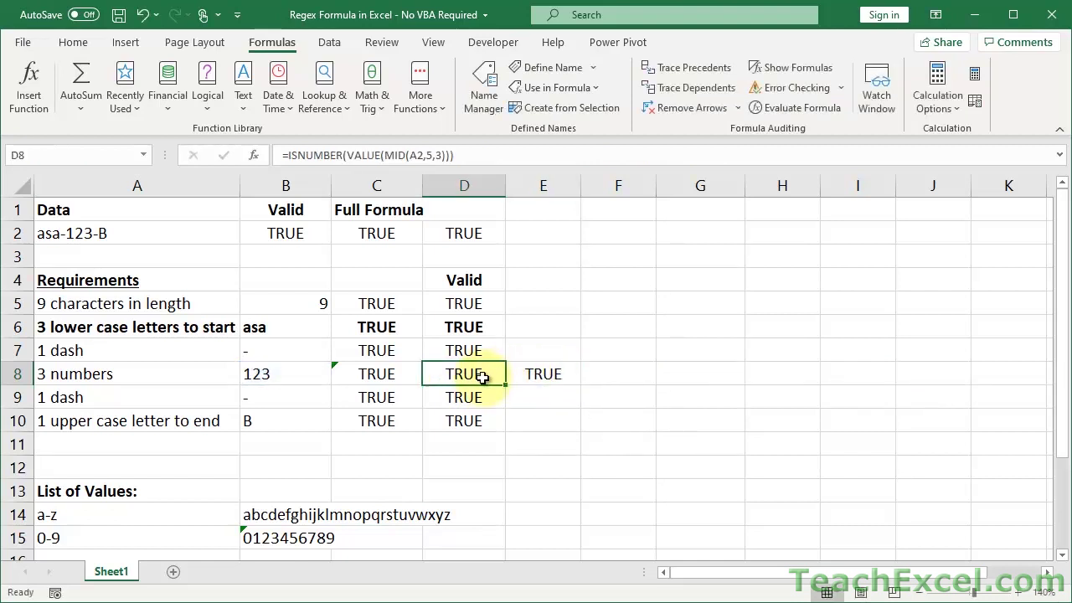
{"action": "double_click", "coordinate": [484, 373]}
{"action": "key", "text": "Escape"}
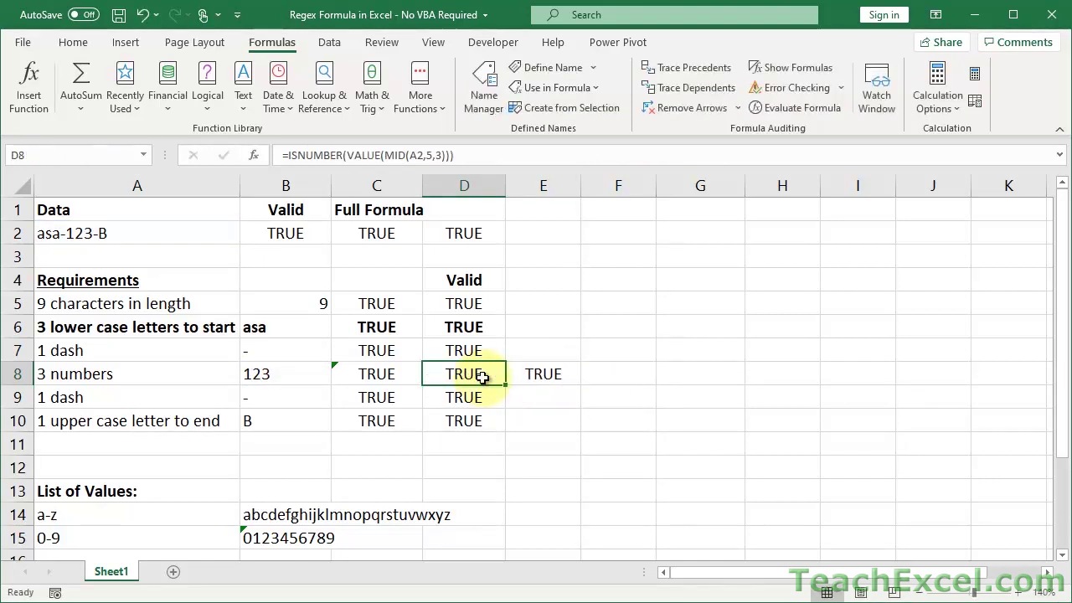